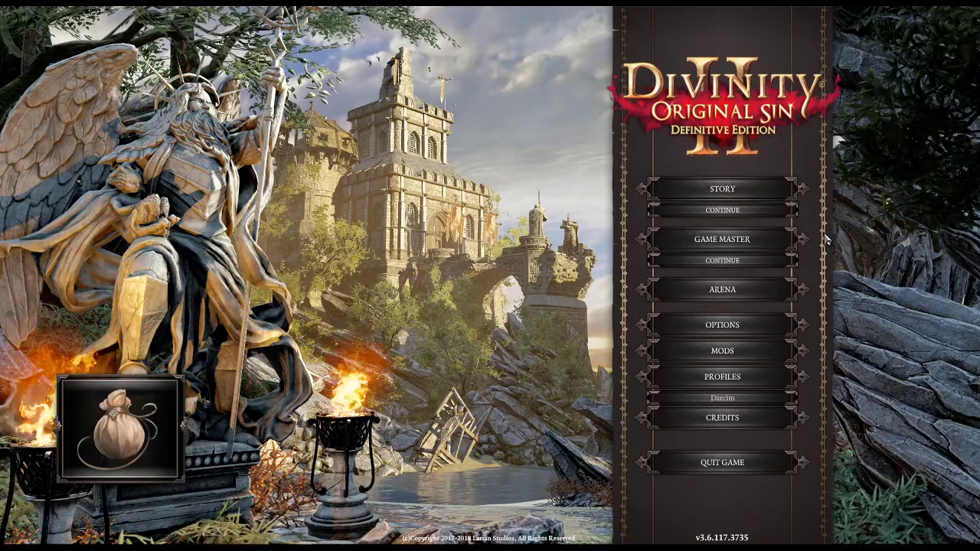
Enter Game Master mode and look at its saved-game list and the lobby browser for playing a campaign
click(769, 240)
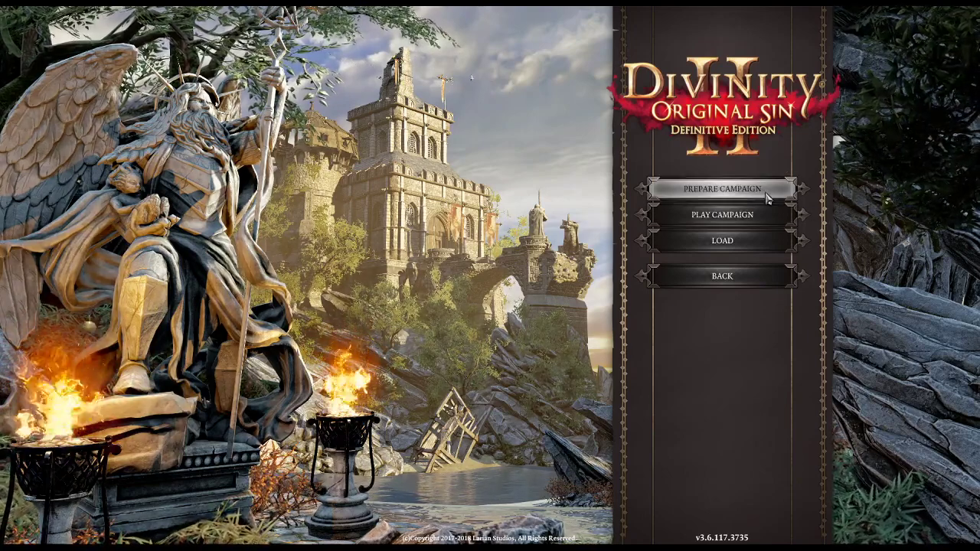
click(757, 236)
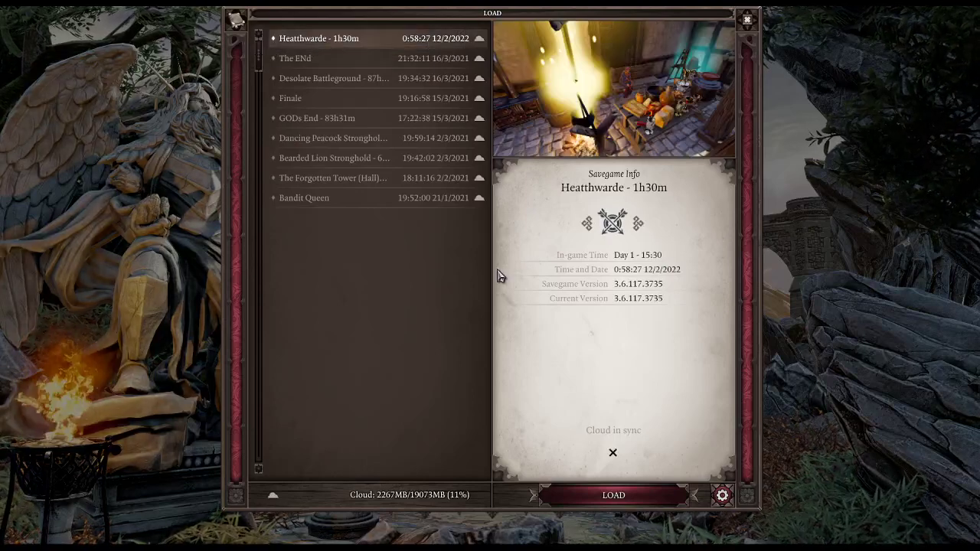
click(751, 22)
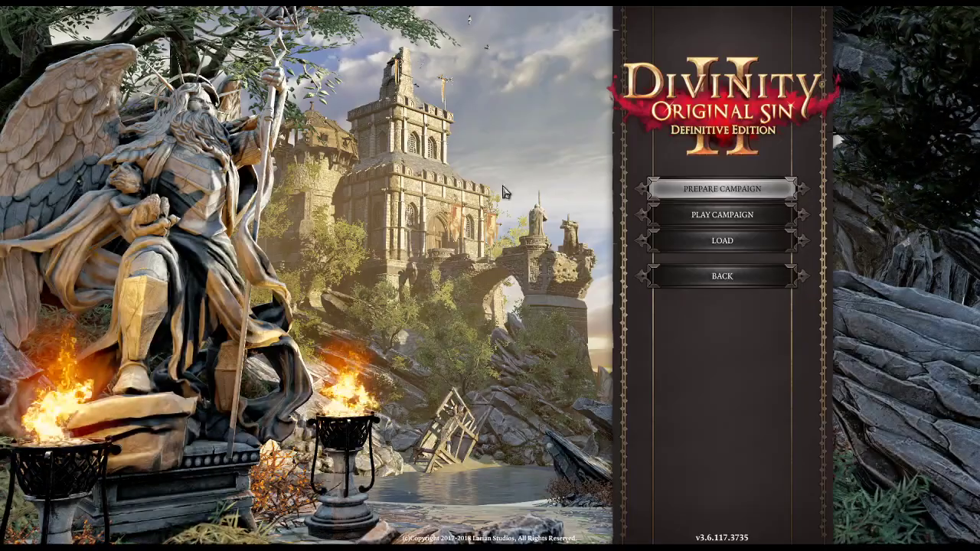
click(764, 216)
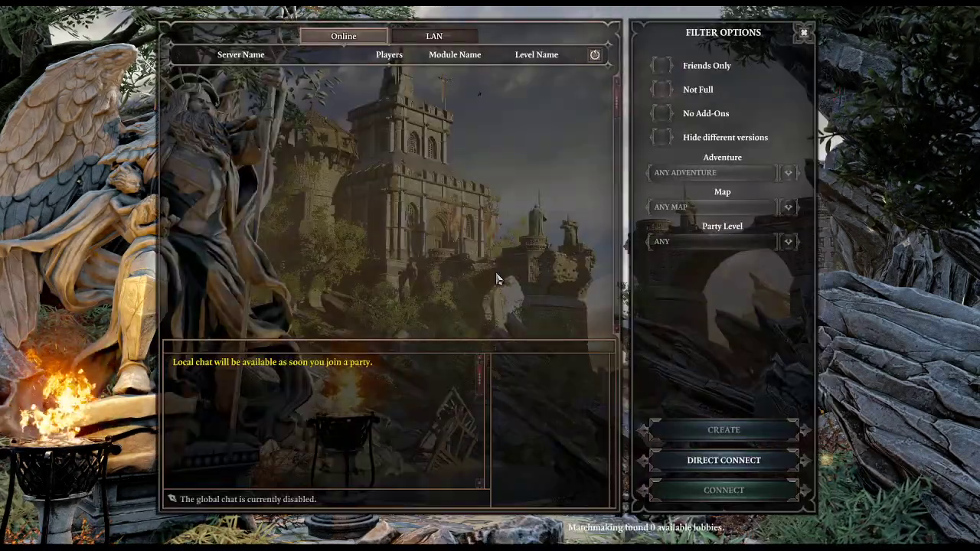
click(804, 33)
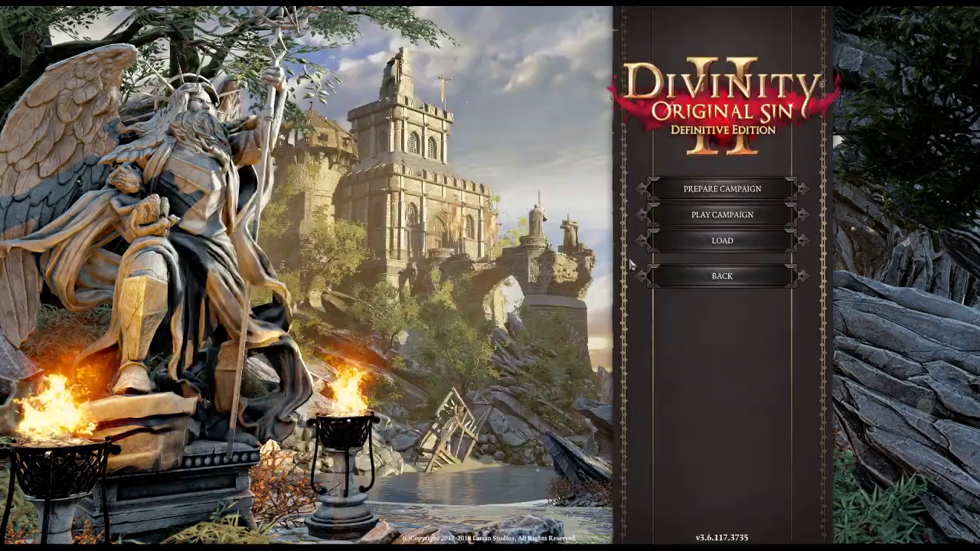
Open campaign preparation and read the description of Das Schwarze Auge - Gefängnis der Schatten
click(713, 190)
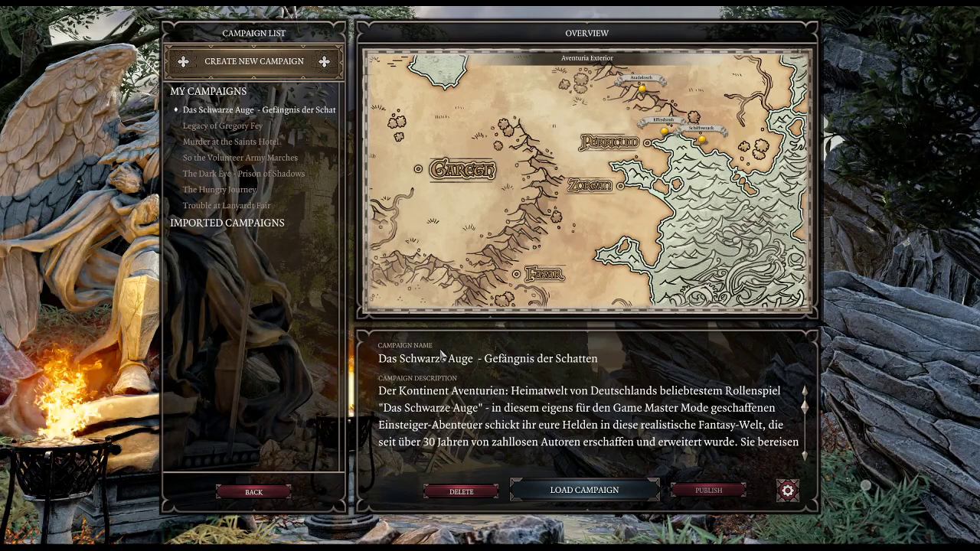
scroll(429, 398, down, 2)
scroll(430, 398, up, 2)
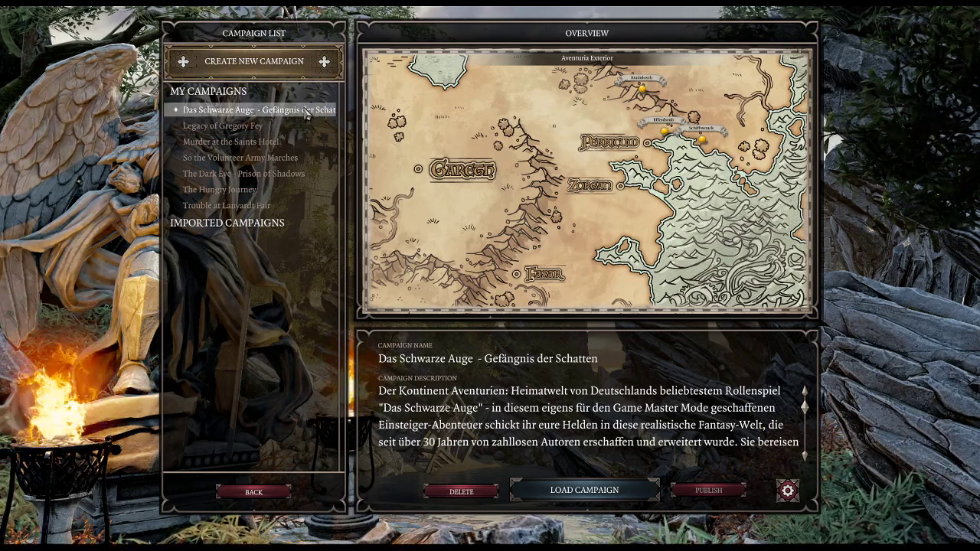
scroll(458, 425, down, 3)
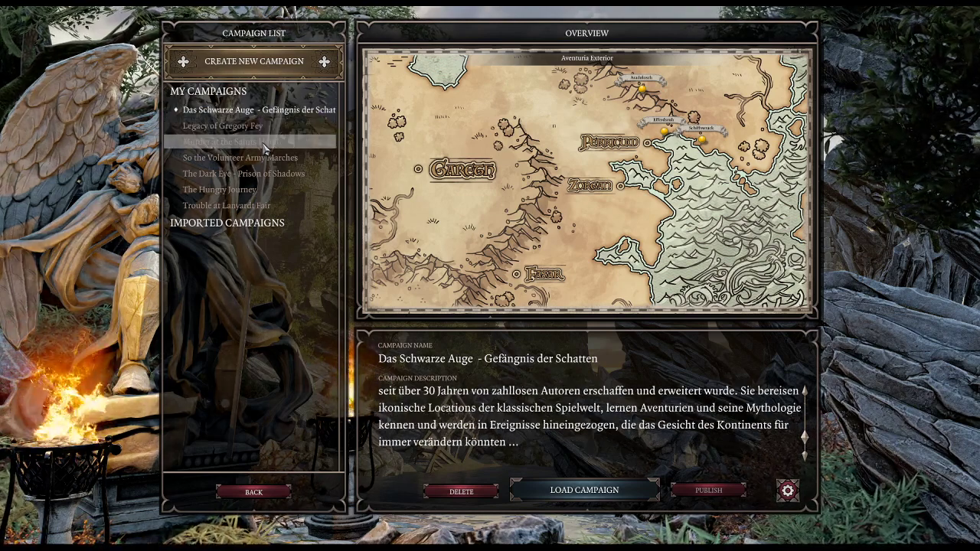
Preview The Dark Eye - Prison of Shadows and The Hungry Journey, and return to the Das Schwarze Auge campaign
click(285, 173)
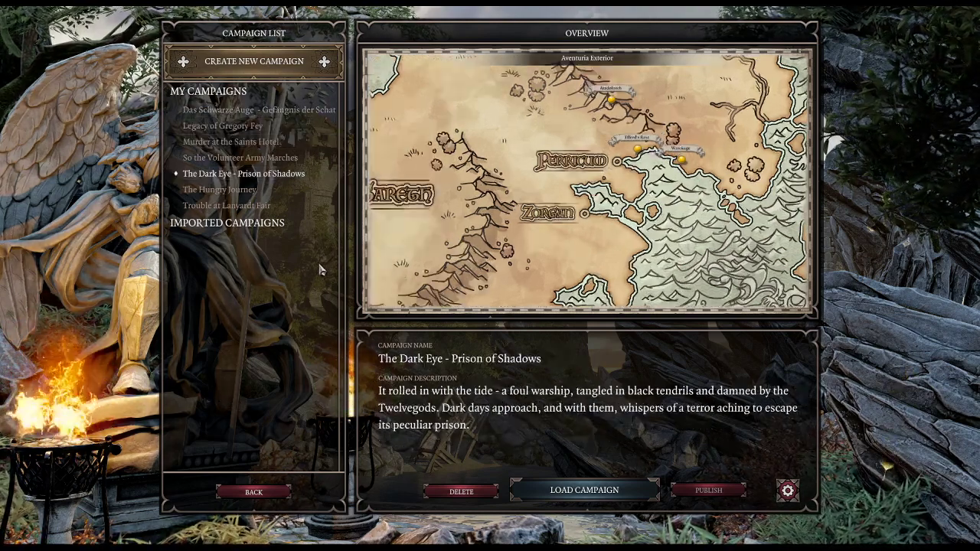
click(282, 191)
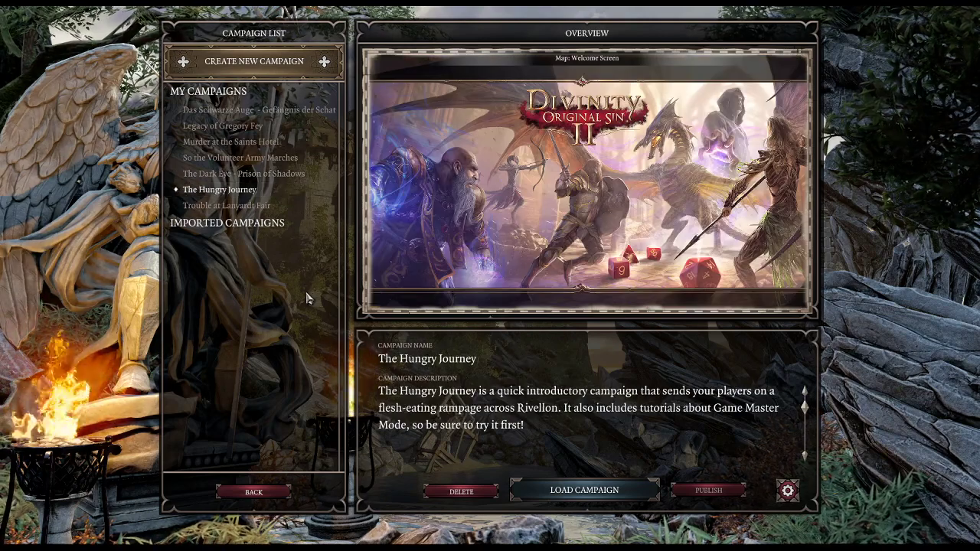
click(283, 110)
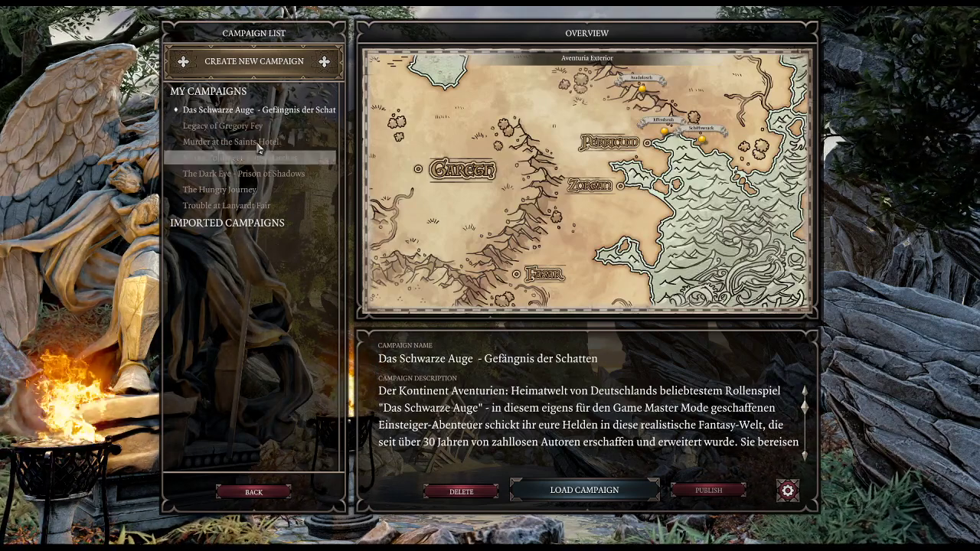
Preview Legacy of Gregory Fey and read the description of So the Volunteer Army Marches
click(274, 125)
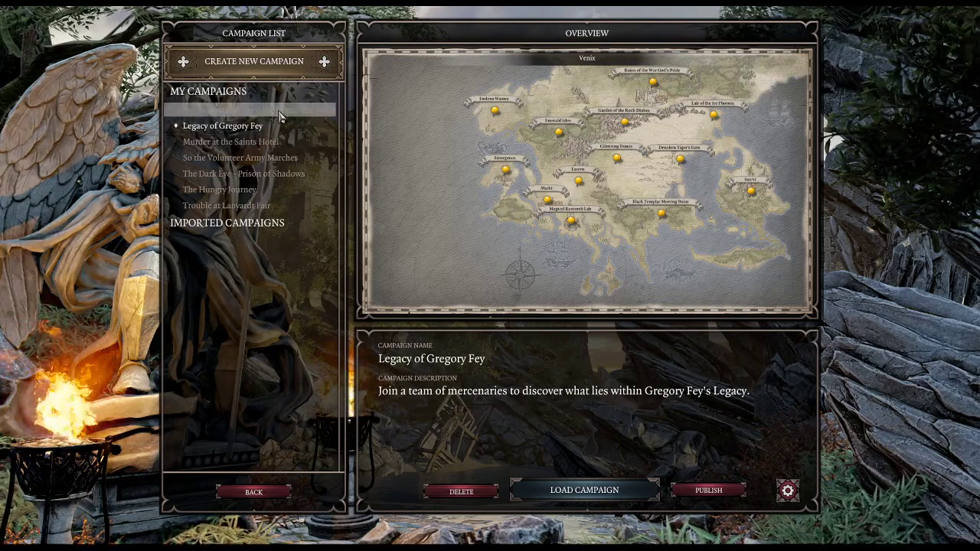
click(320, 157)
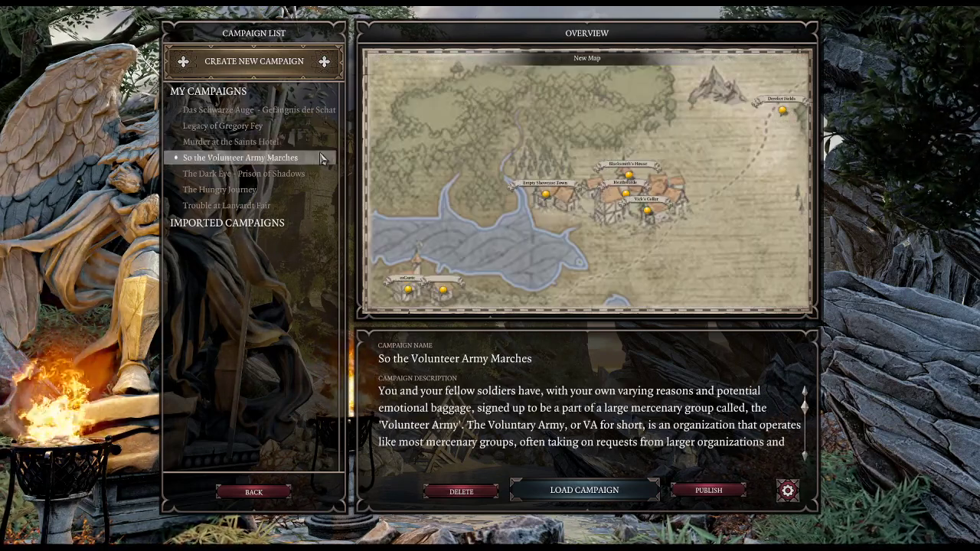
scroll(469, 407, down, 3)
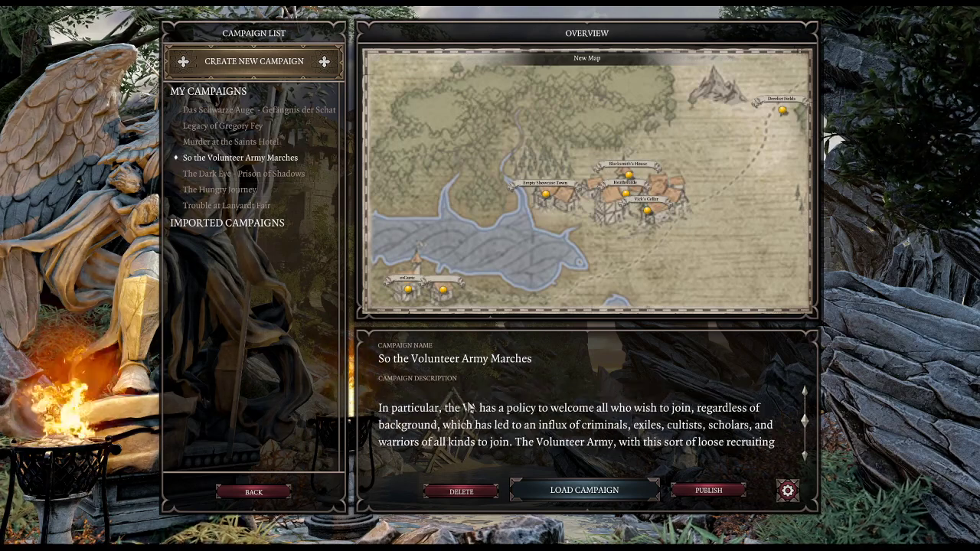
scroll(469, 408, down, 3)
scroll(467, 425, up, 6)
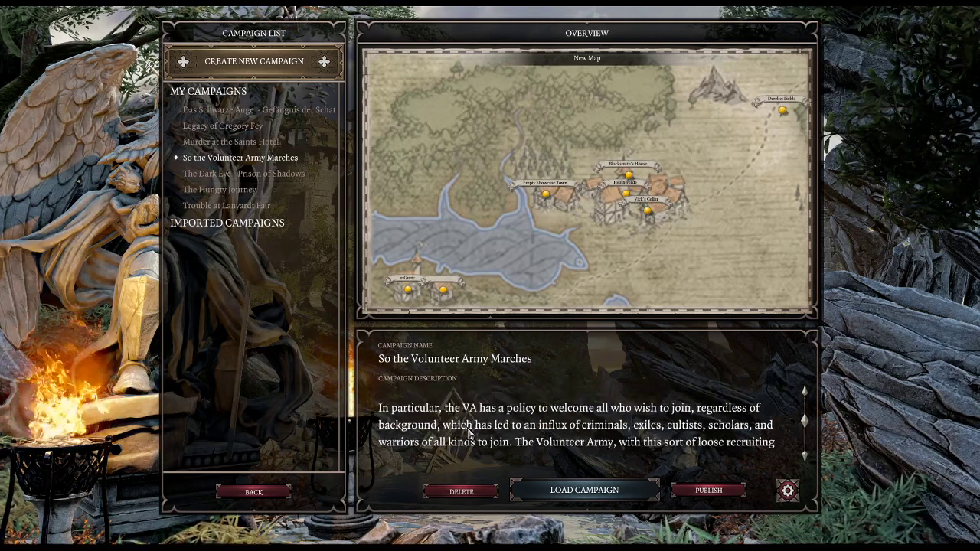
Read the Trouble at Lanyardt Fair description and view The Hungry Journey's overview
click(282, 206)
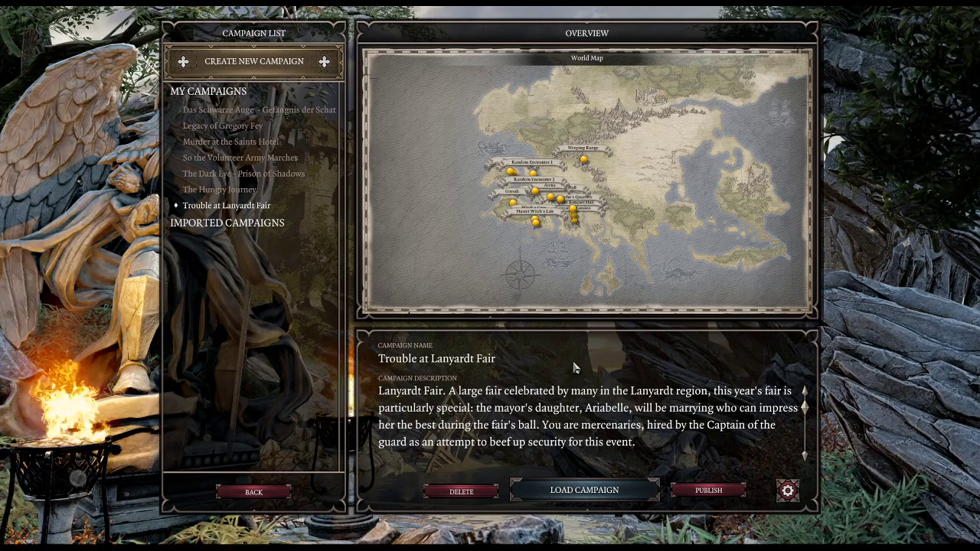
scroll(575, 369, down, 3)
scroll(567, 365, up, 3)
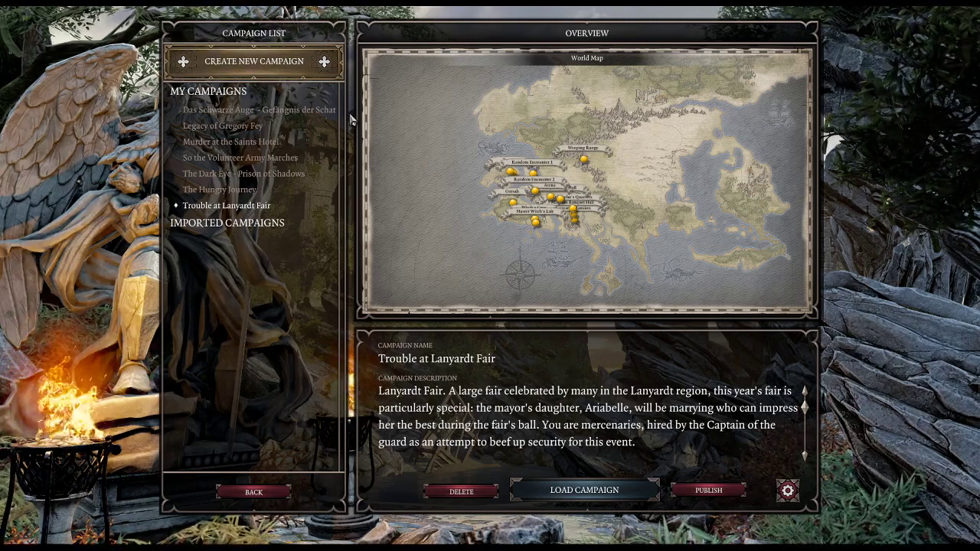
click(249, 190)
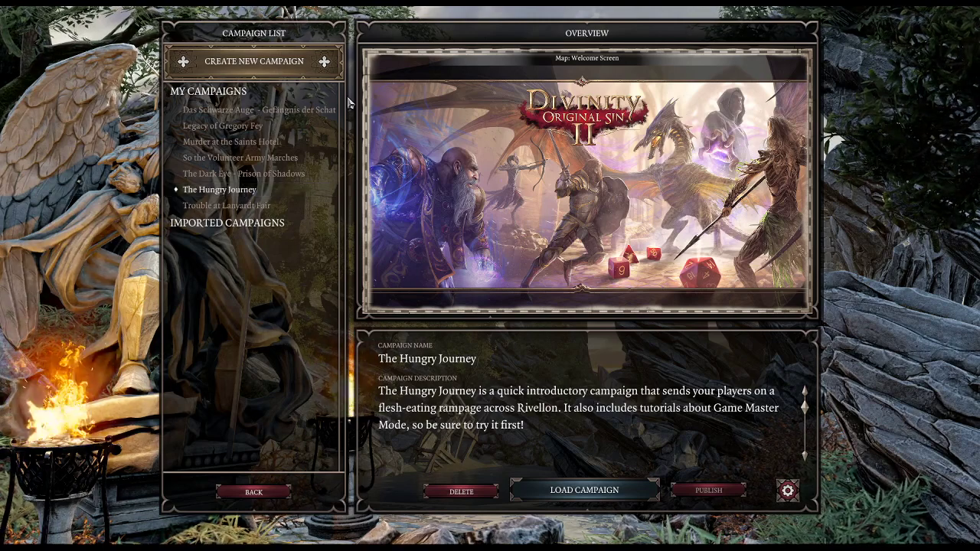
Start a new campaign and replace its default name with "The Wailing Wand"
click(318, 61)
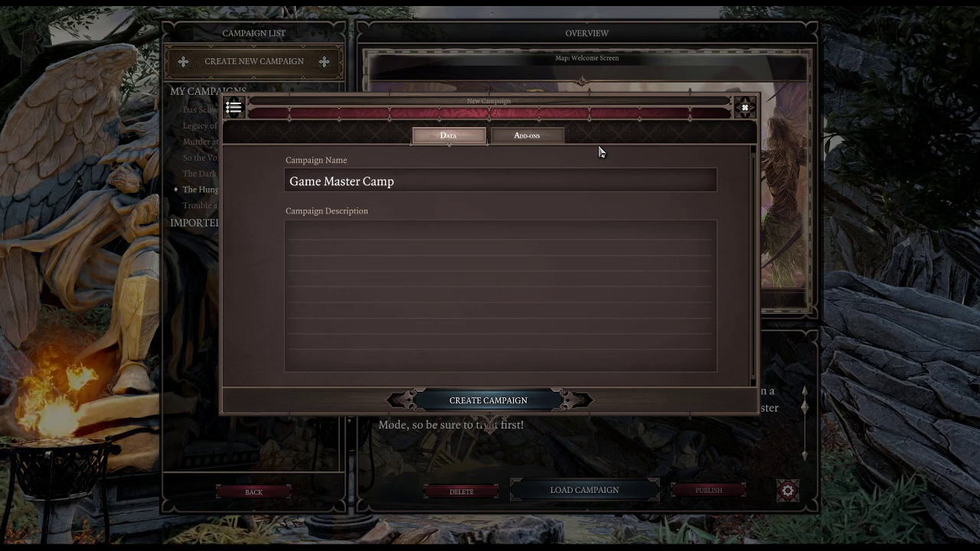
key(BackSpace)
key(BackSpace)
key(BackSpace)
key(BackSpace)
key(BackSpace)
key(BackSpace)
key(BackSpace)
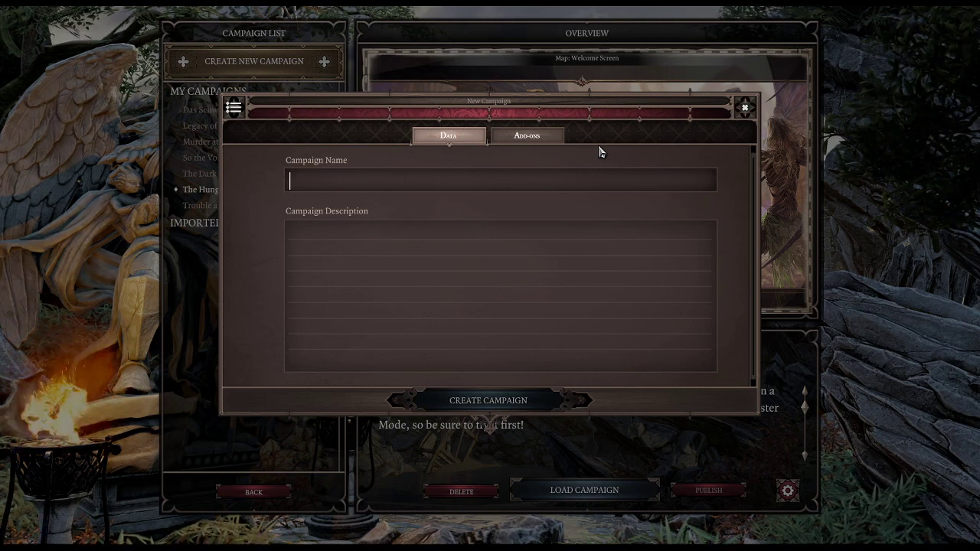
text(The)
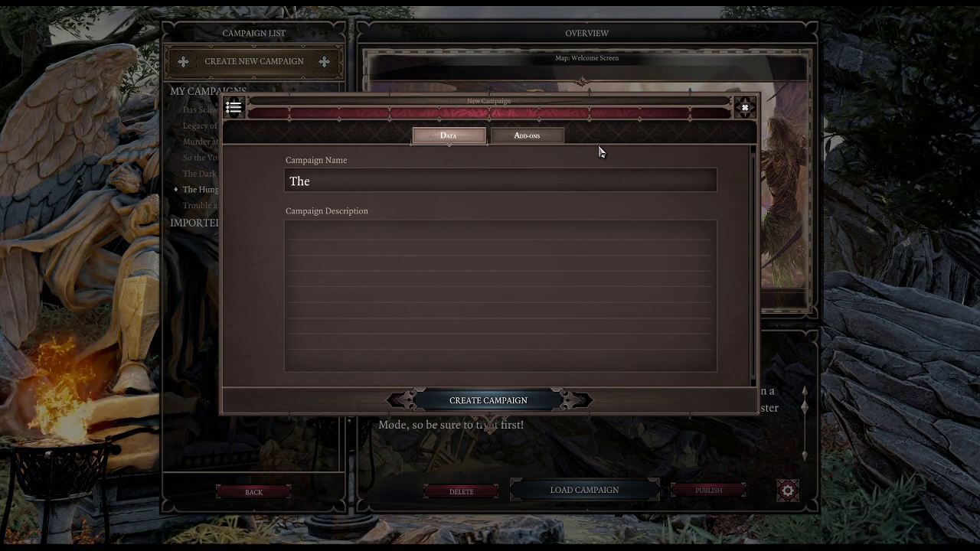
text(Wailing)
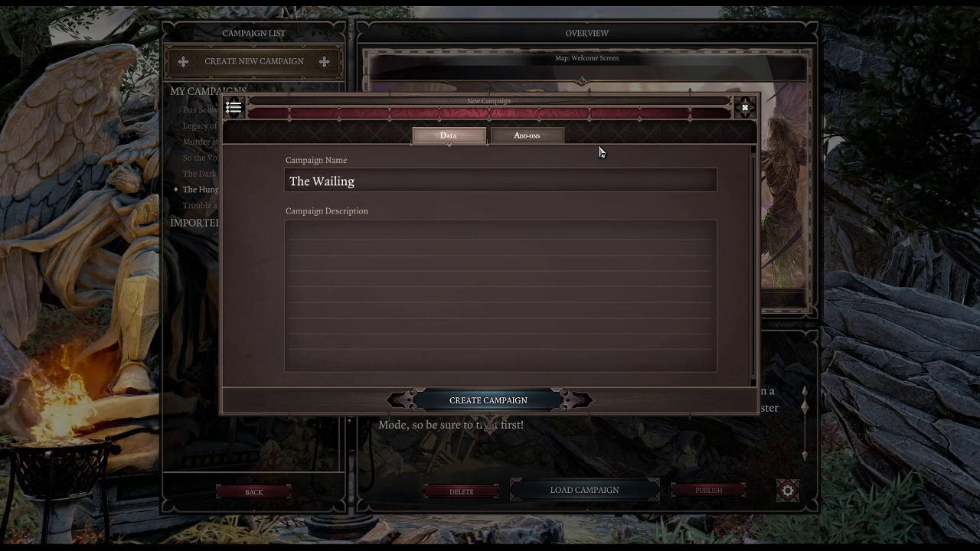
text( Wa)
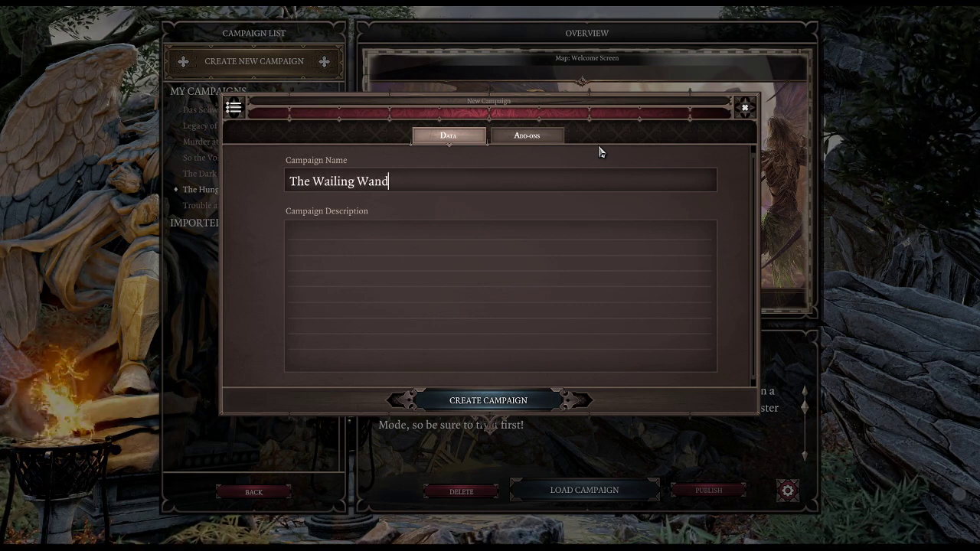
text(nd)
Begin the campaign description with "Legends fortold of an ancient"
click(427, 238)
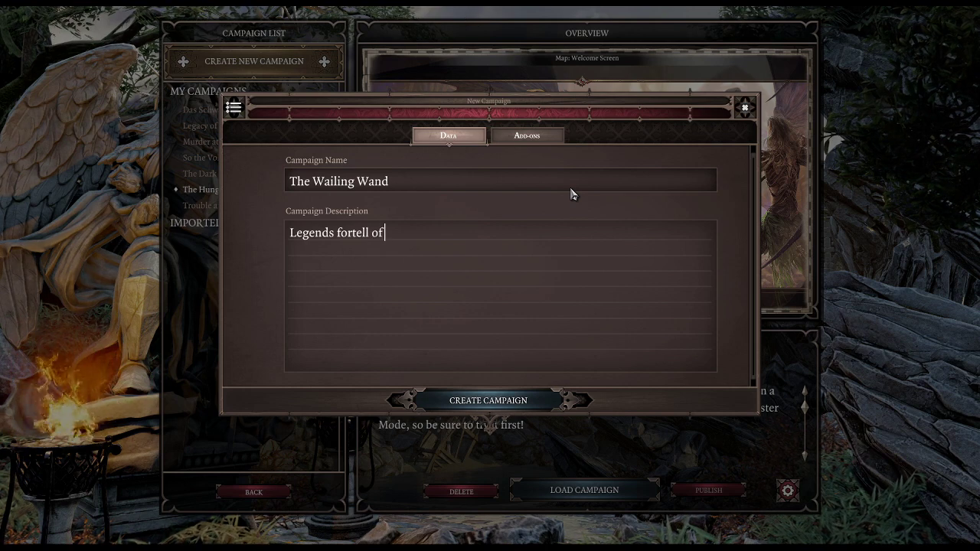
key(BackSpace)
key(BackSpace)
key(BackSpace)
key(BackSpace)
key(BackSpace)
key(BackSpace)
text(old)
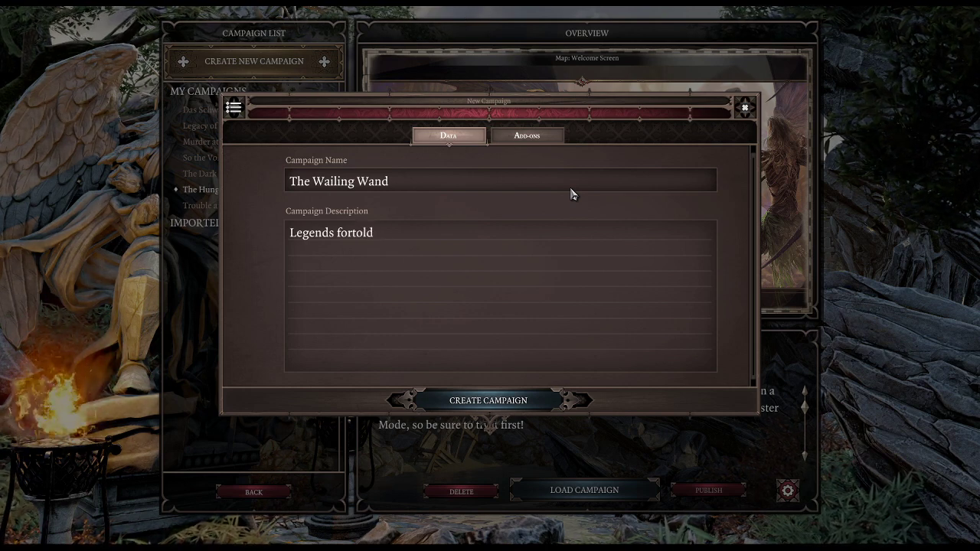
text( of an )
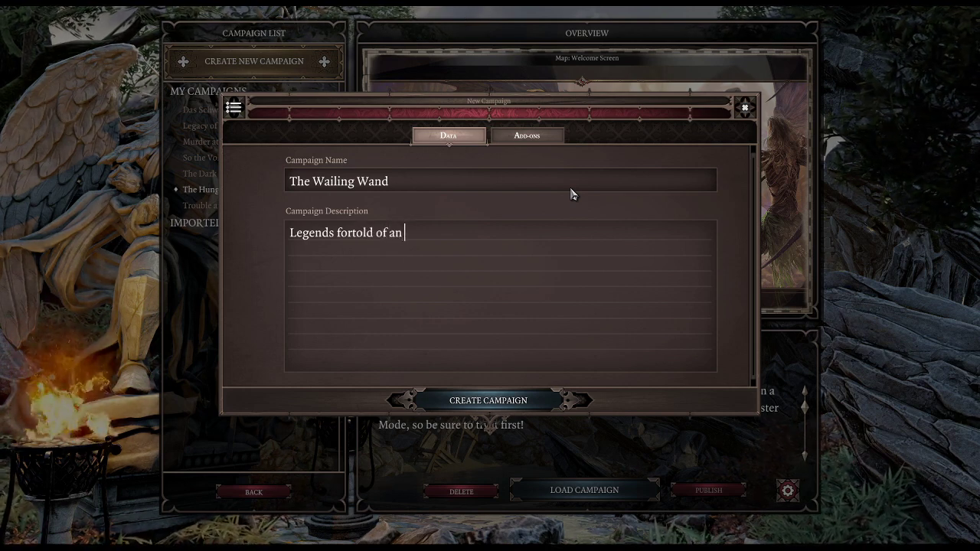
text(ancient)
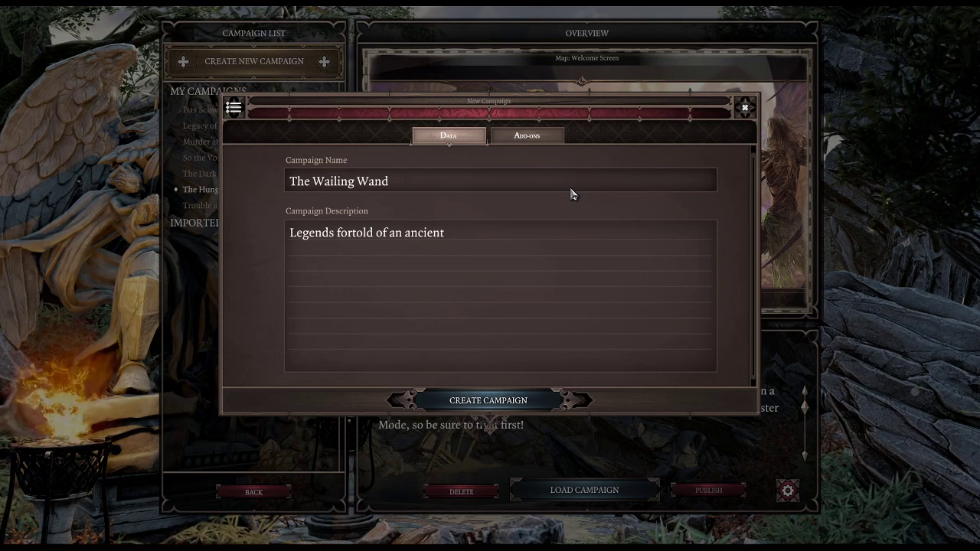
Continue the campaign description with "part of the Ashen Woods, where none dare to cross,"
text( part of the Ashen)
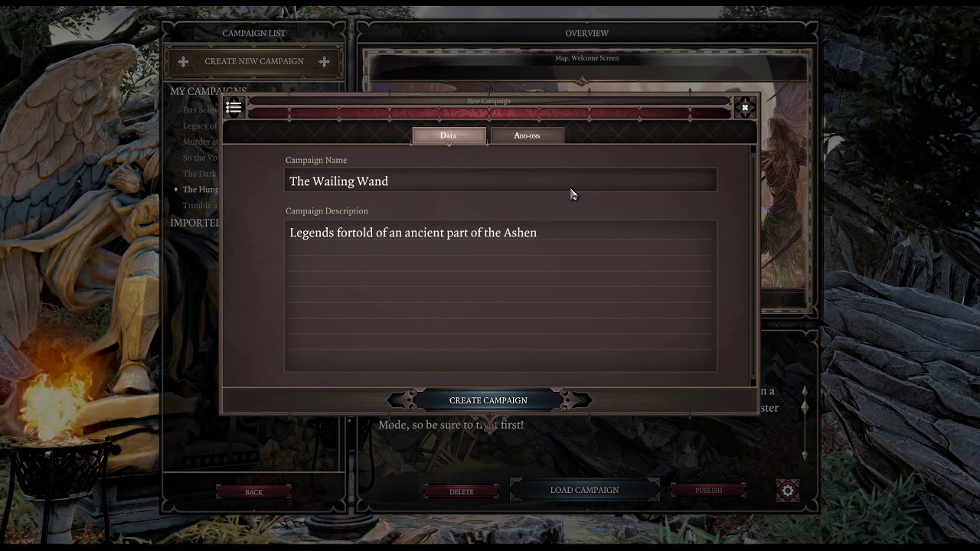
text( Woo)
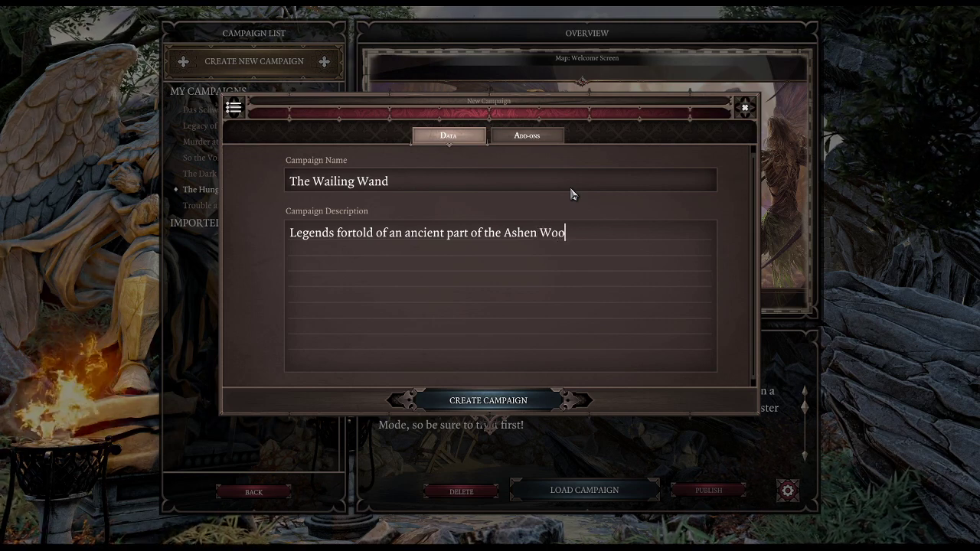
text(ds, where none wo)
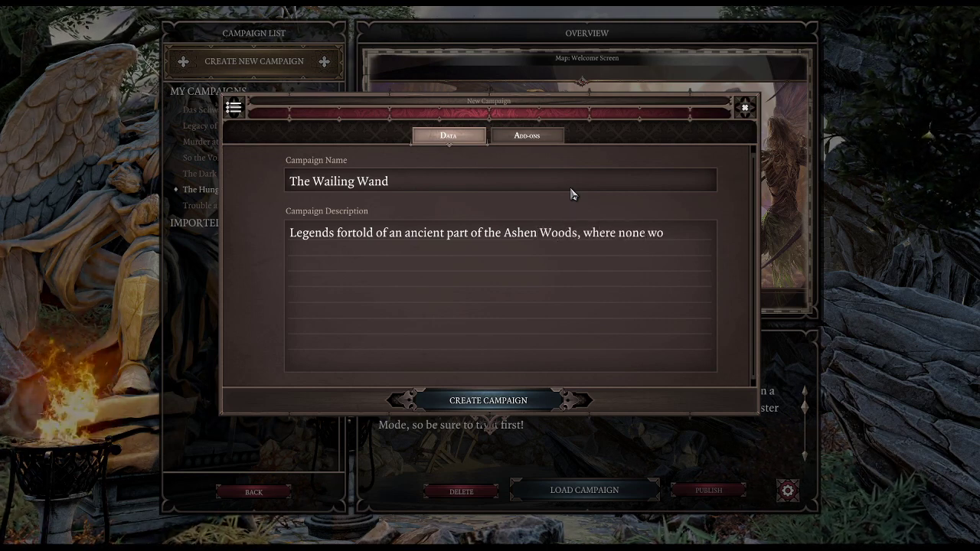
key(BackSpace)
key(BackSpace)
text(dare toe c)
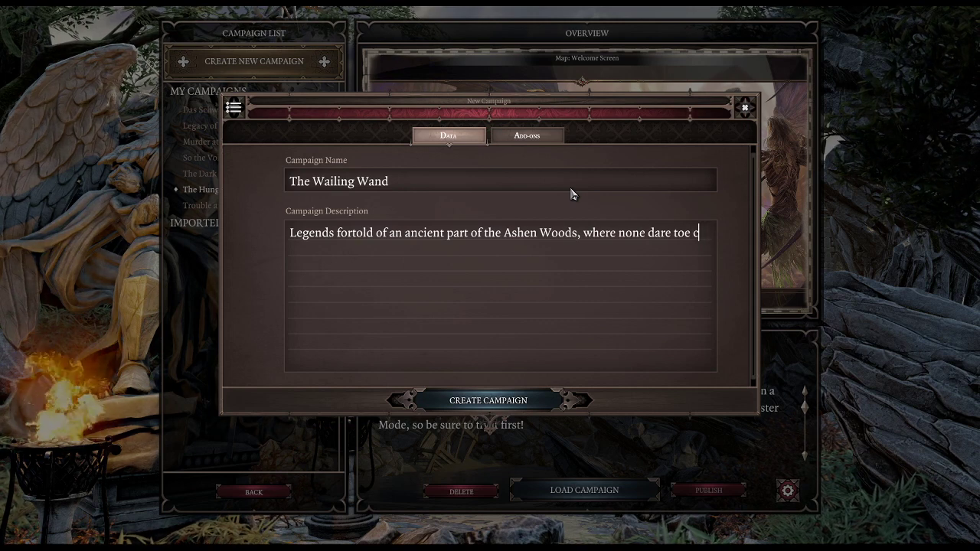
key(BackSpace)
key(BackSpace)
key(BackSpace)
text(cross,)
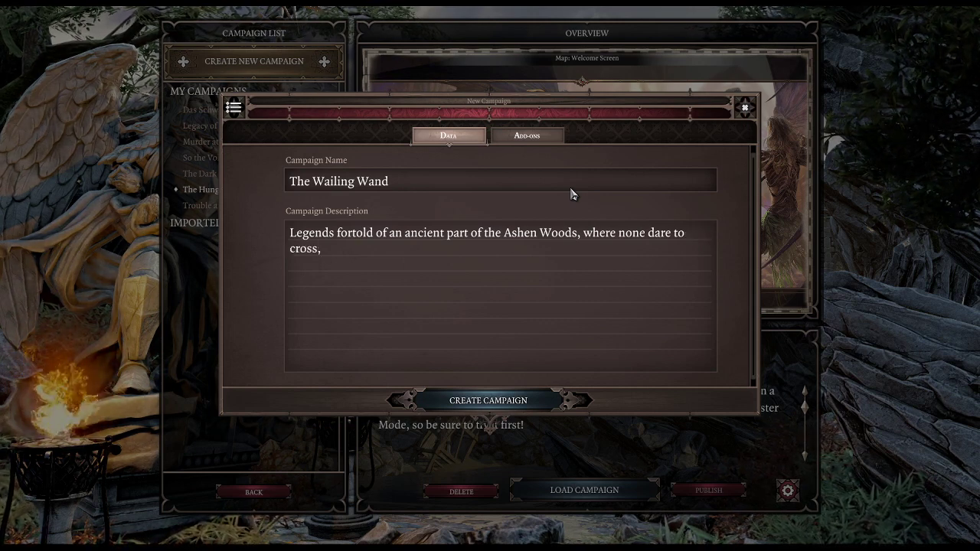
Continue the campaign description with "a place filled with bones and torn sinew from the bodies of those"
text( a place fi)
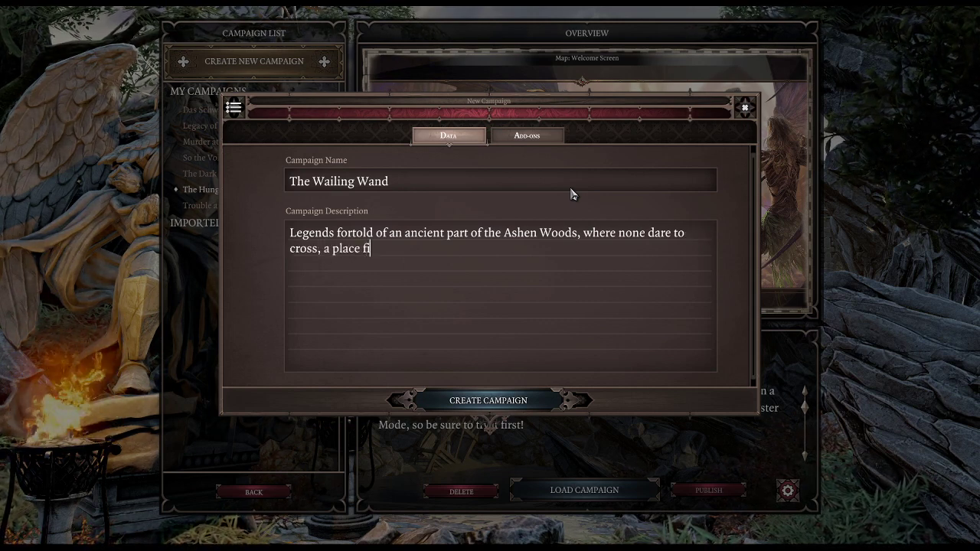
text(lled with bones a)
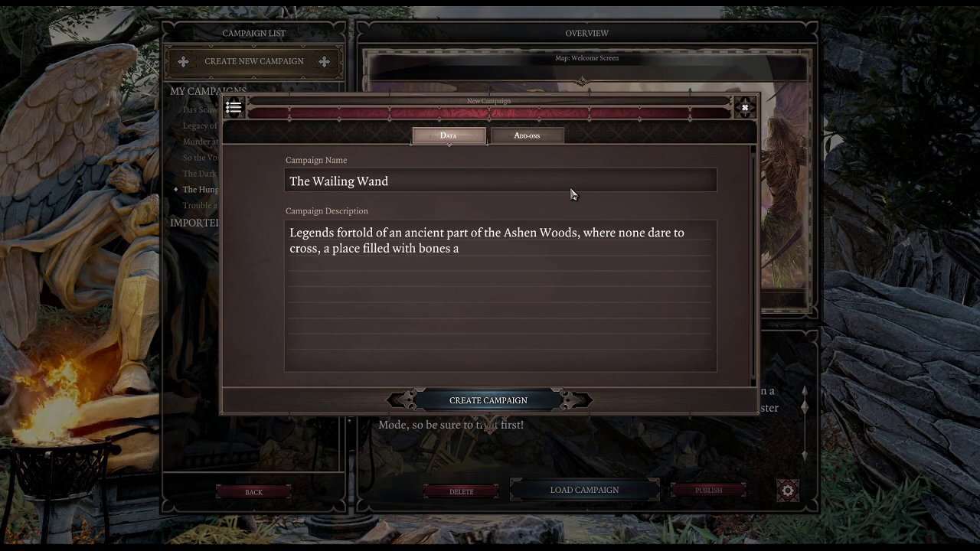
text(nd sinew)
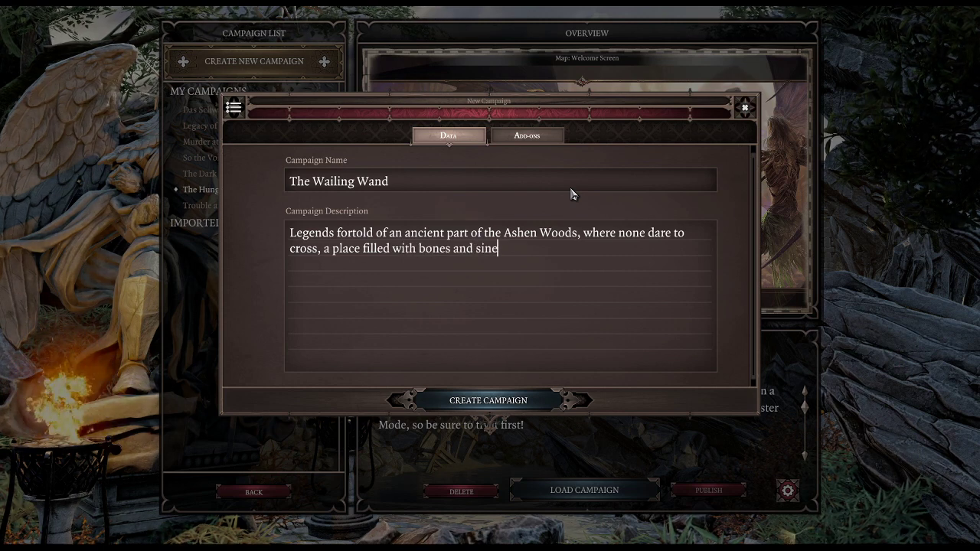
key(BackSpace)
key(BackSpace)
key(BackSpace)
key(BackSpace)
key(BackSpace)
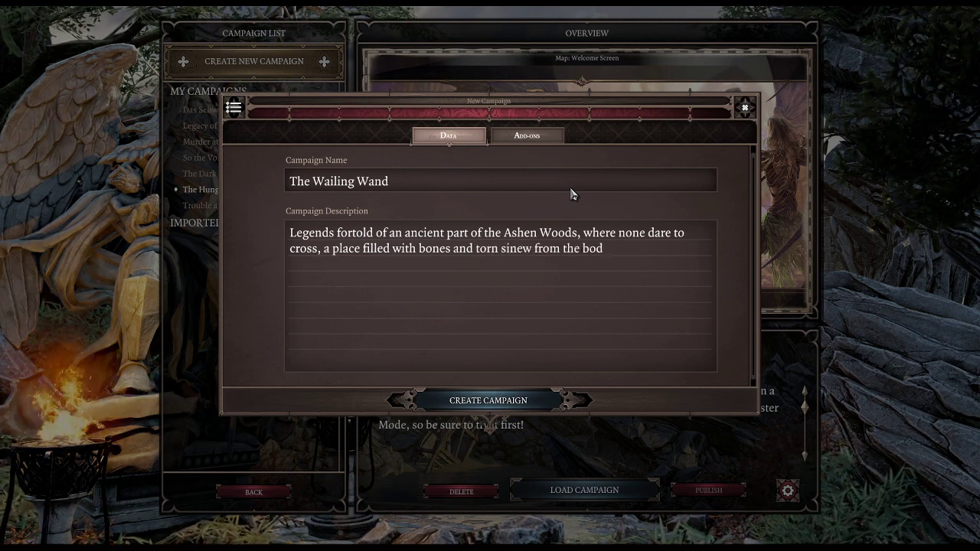
text(e wh)
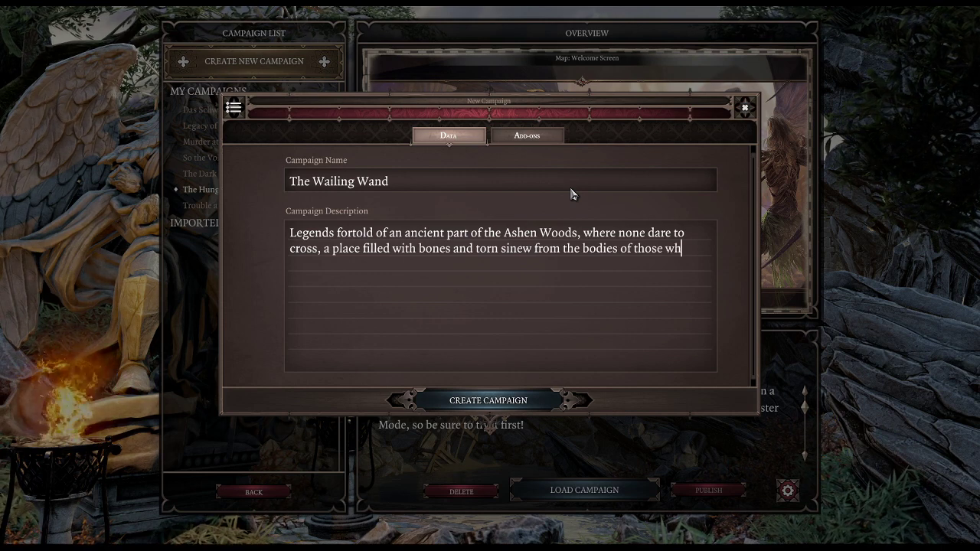
Extend the description's sentence with "who stepped foot even close to it"
text(o daired)
key(BackSpace)
key(BackSpace)
key(BackSpace)
key(BackSpace)
key(BackSpace)
key(BackSpace)
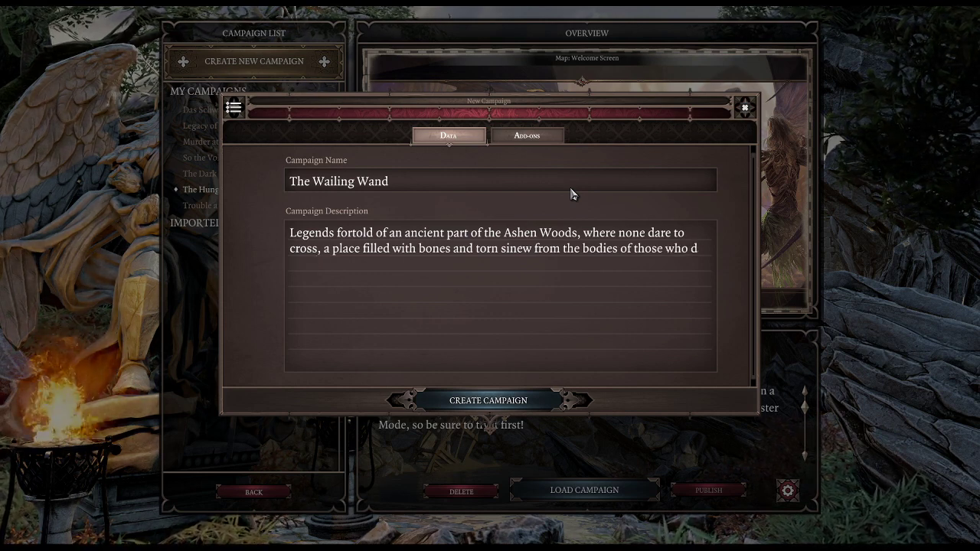
text(stepped foot in)
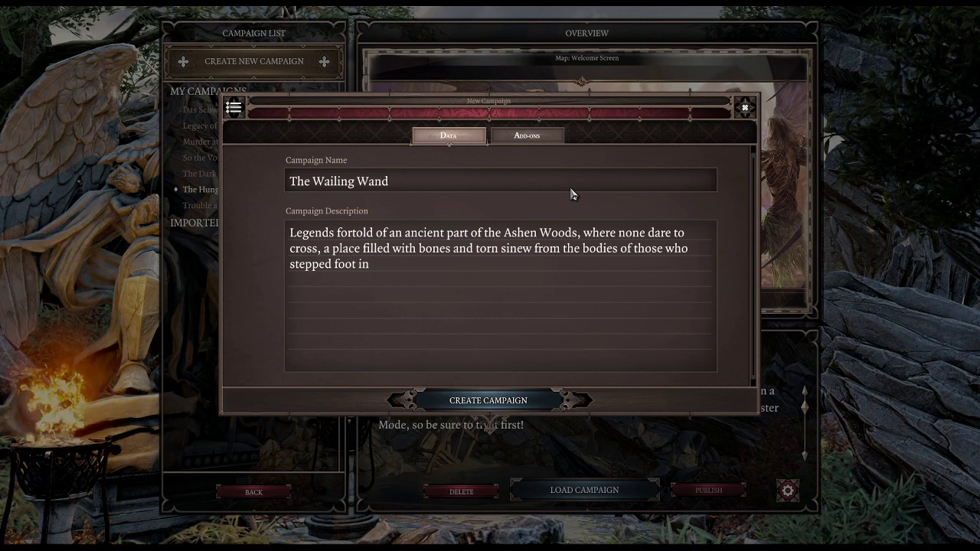
key(BackSpace)
key(BackSpace)
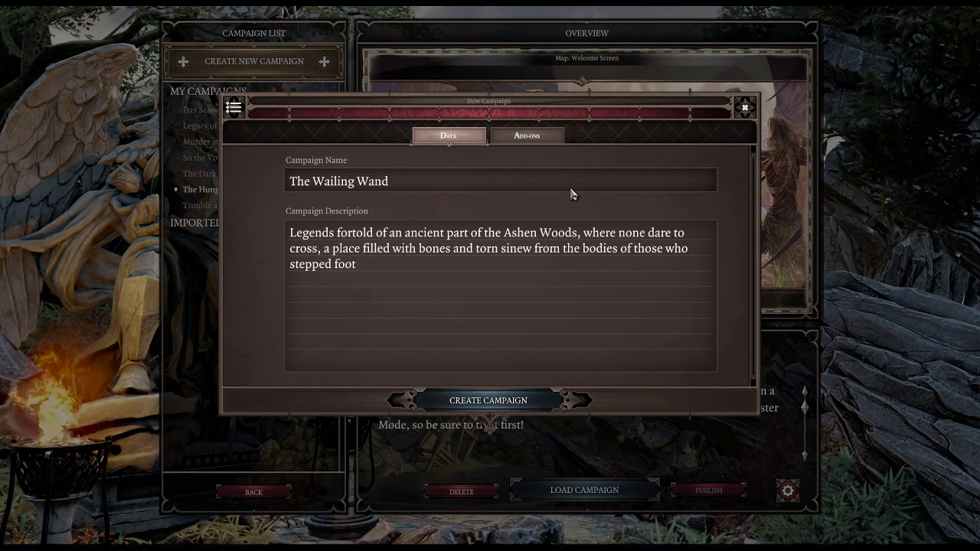
text(even close)
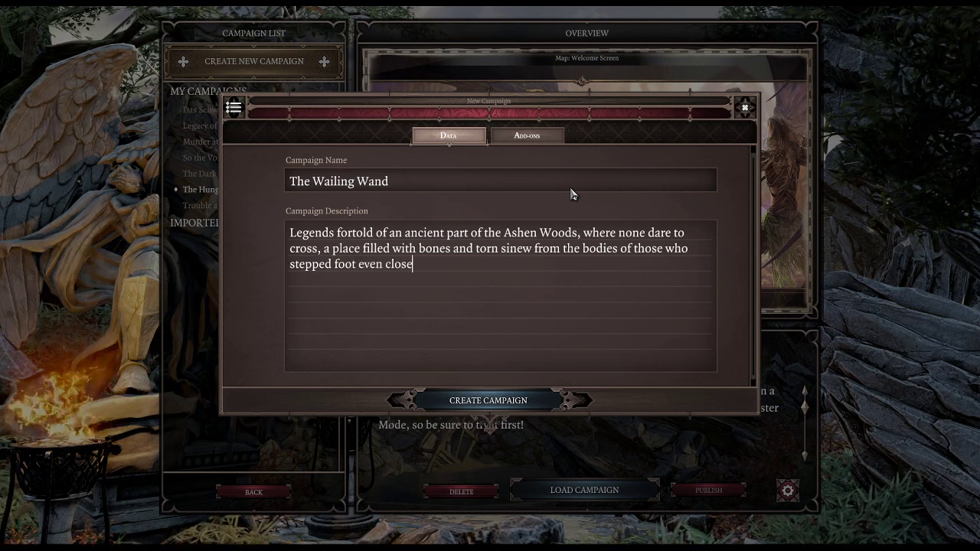
text( to it.)
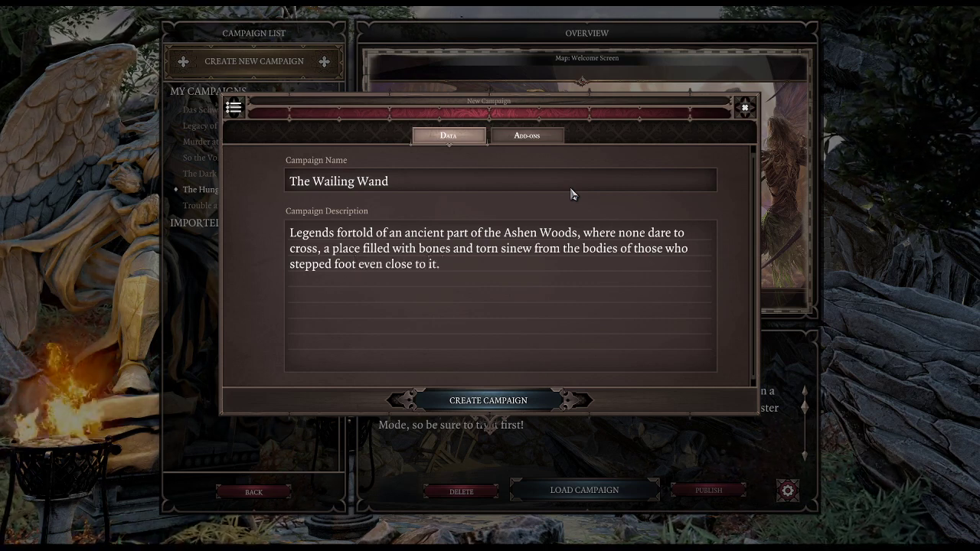
key(BackSpace)
key(BackSpace)
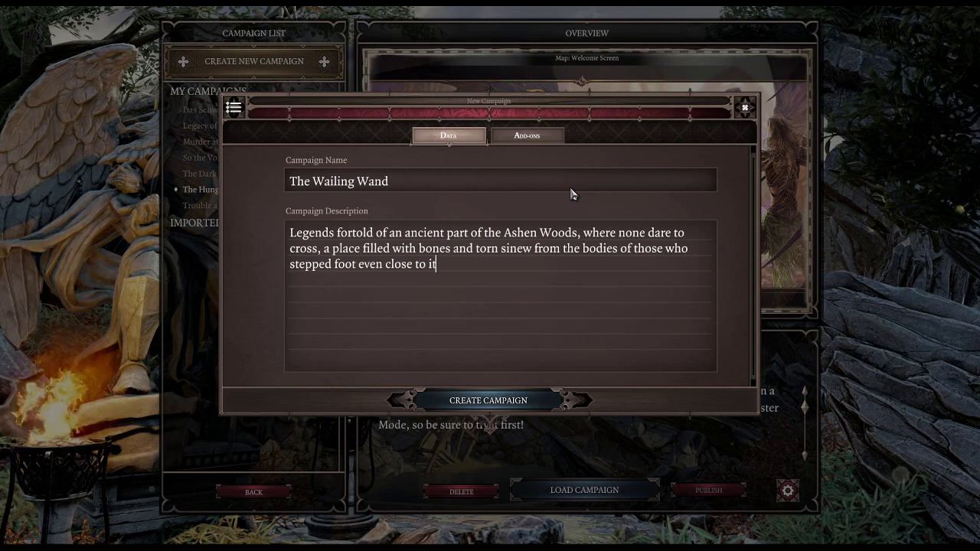
In the description's opening, replace "part of" with "weapon's resting place within" and insert "cursed" before "Ashen Woods"
click(578, 234)
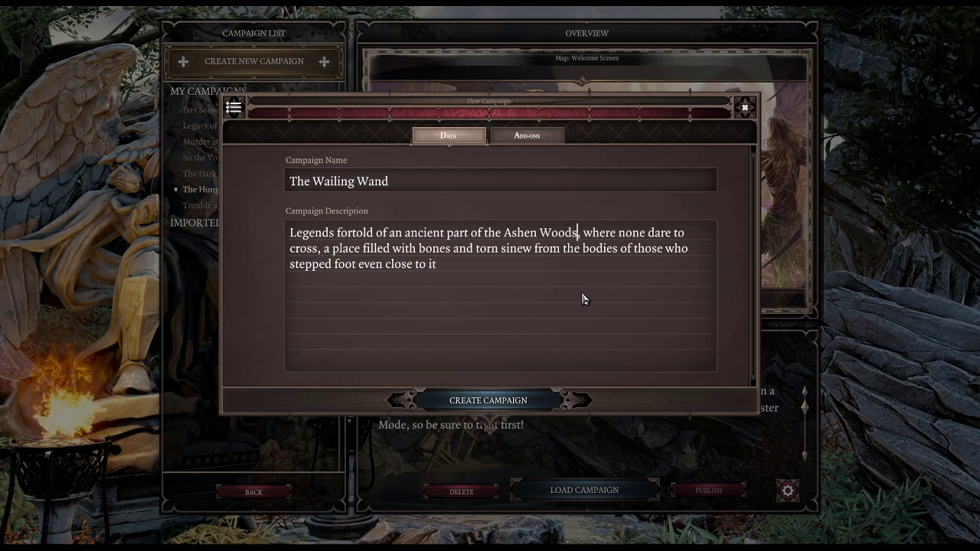
double_click(456, 233)
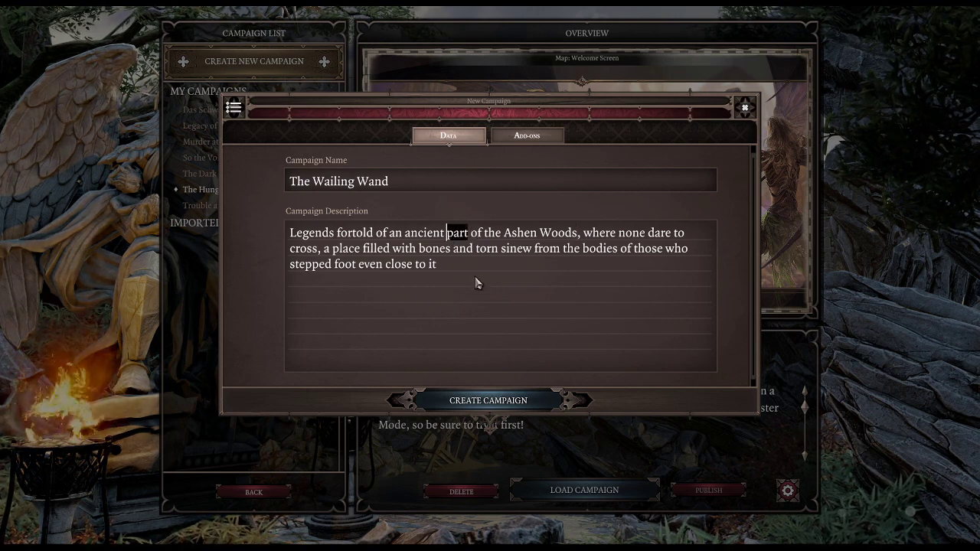
text(w)
key(BackSpace)
text(weapon's re)
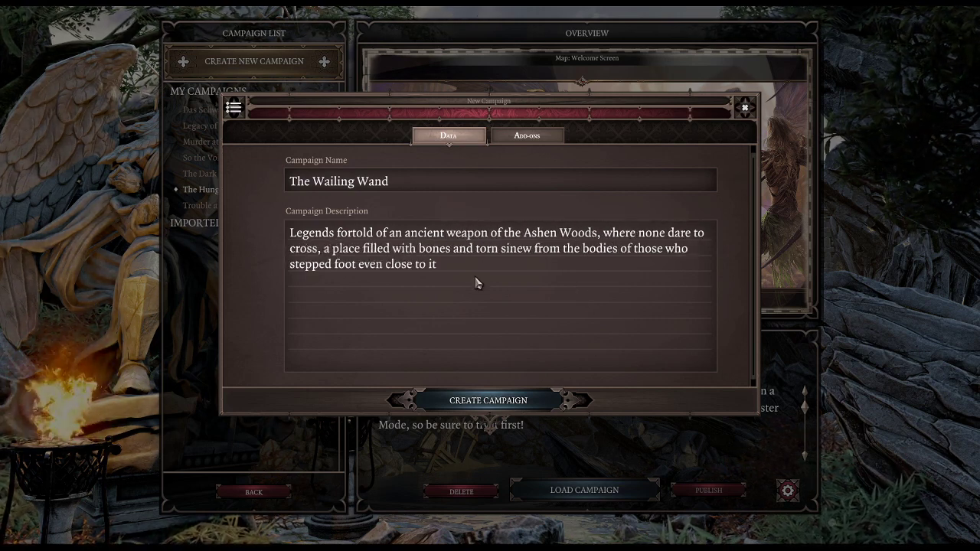
text(sting place within)
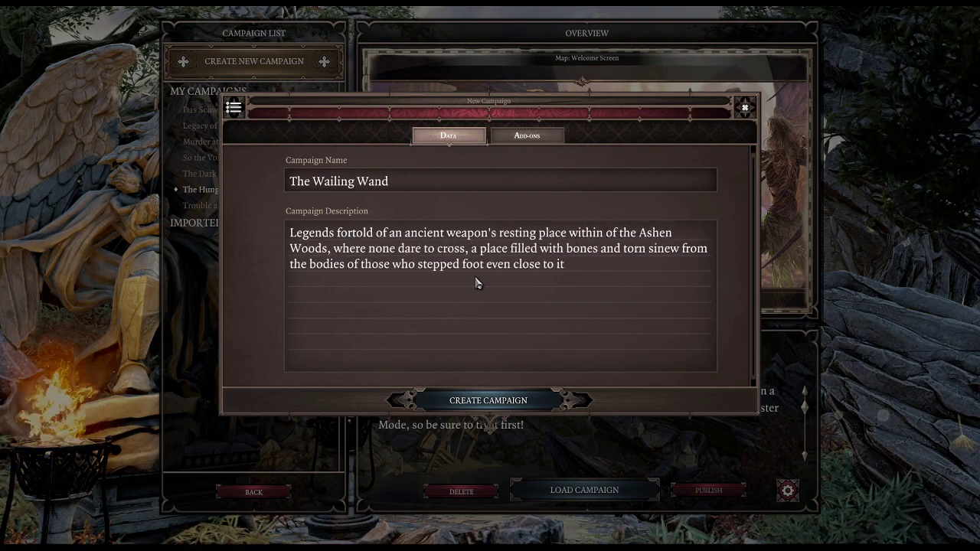
key(Delete)
key(Delete)
key(Delete)
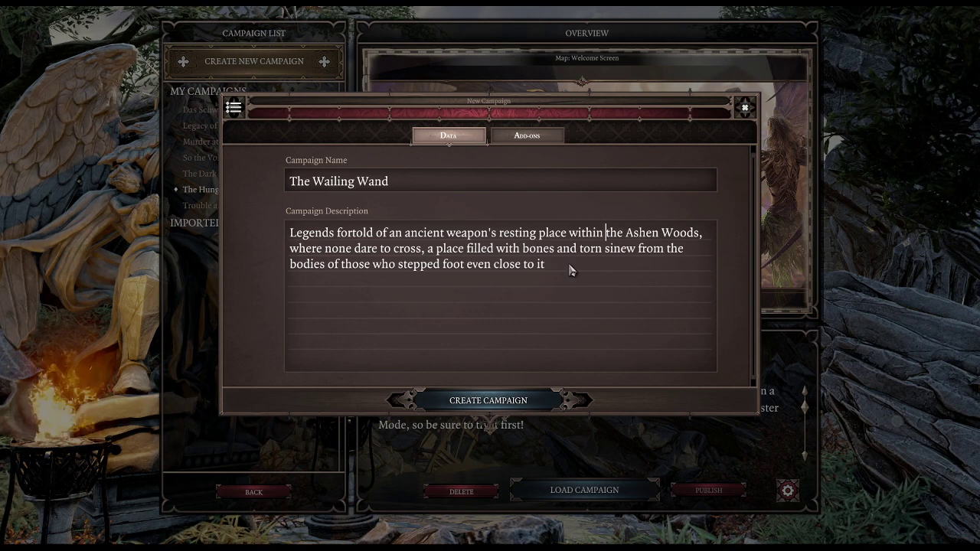
click(628, 231)
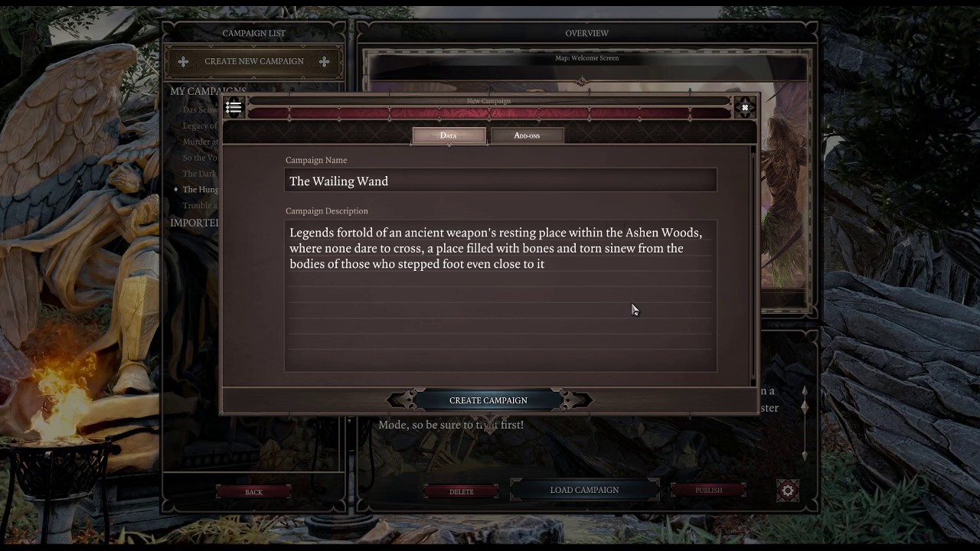
text(cursed)
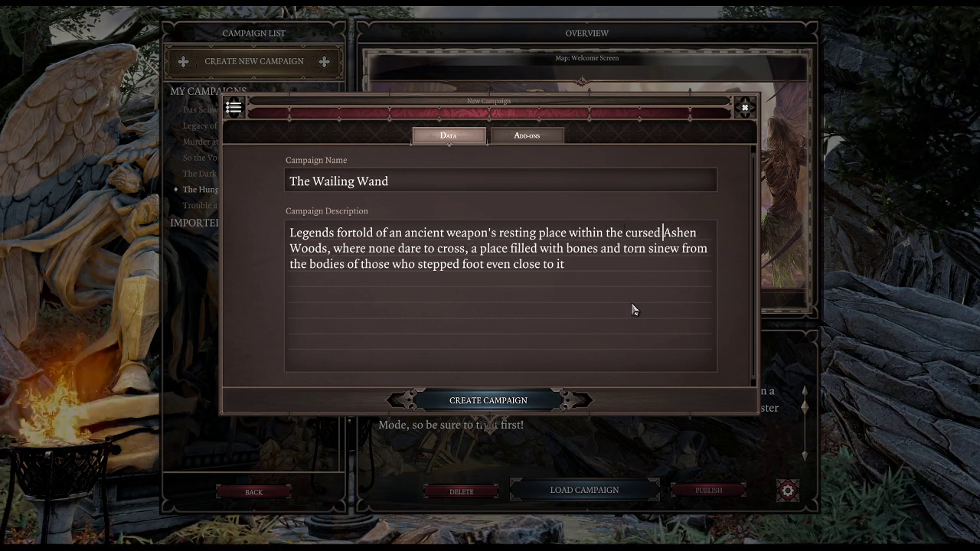
Replace the description's ending from "those who" onward with "the unlucky few who ventured close to its location."
click(579, 322)
key(BackSpace)
key(BackSpace)
key(BackSpace)
key(BackSpace)
key(BackSpace)
key(BackSpace)
key(BackSpace)
key(BackSpace)
key(BackSpace)
key(BackSpace)
key(BackSpace)
key(BackSpace)
key(BackSpace)
key(BackSpace)
key(BackSpace)
key(BackSpace)
key(BackSpace)
key(BackSpace)
key(BackSpace)
key(BackSpace)
key(BackSpace)
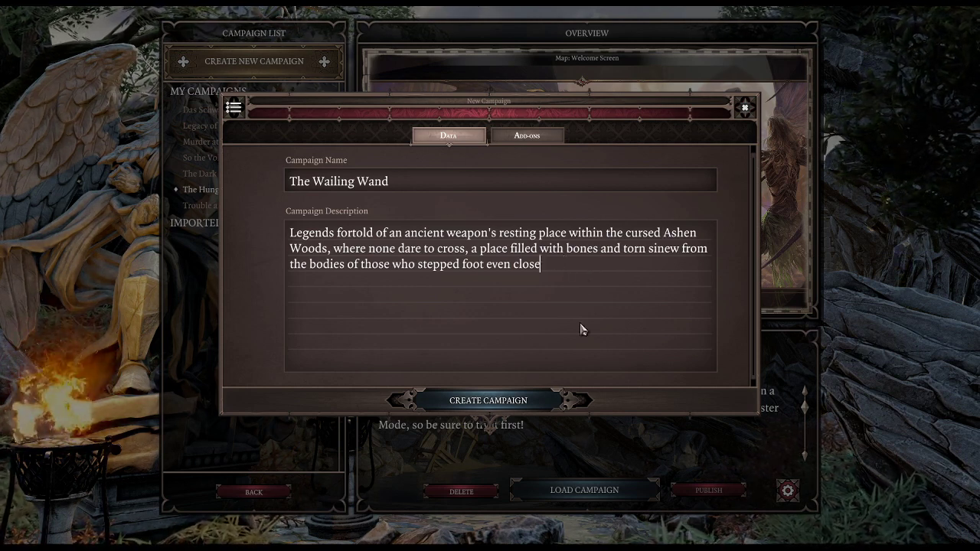
key(BackSpace)
key(BackSpace)
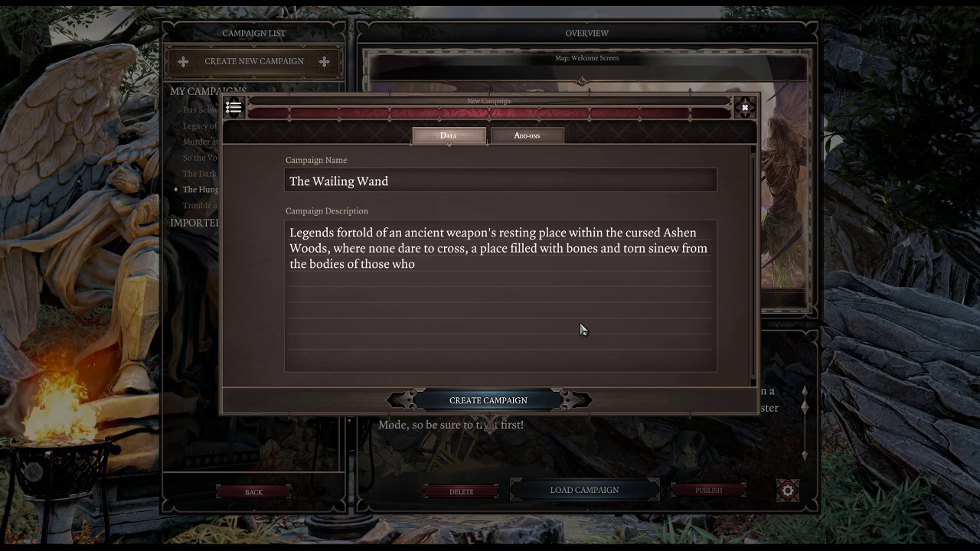
key(BackSpace)
key(BackSpace)
key(BackSpace)
key(BackSpace)
key(BackSpace)
key(BackSpace)
key(BackSpace)
key(BackSpace)
text(e)
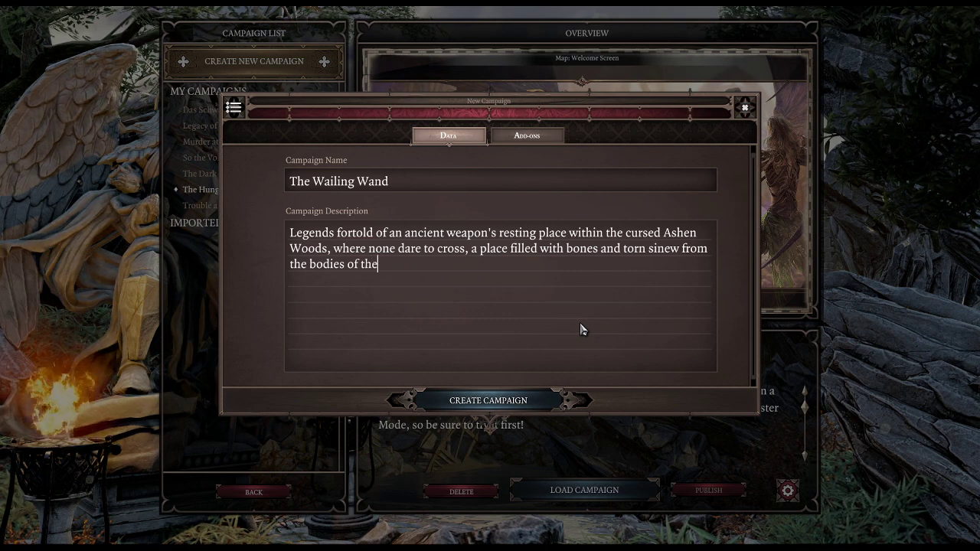
text( unlucky fe)
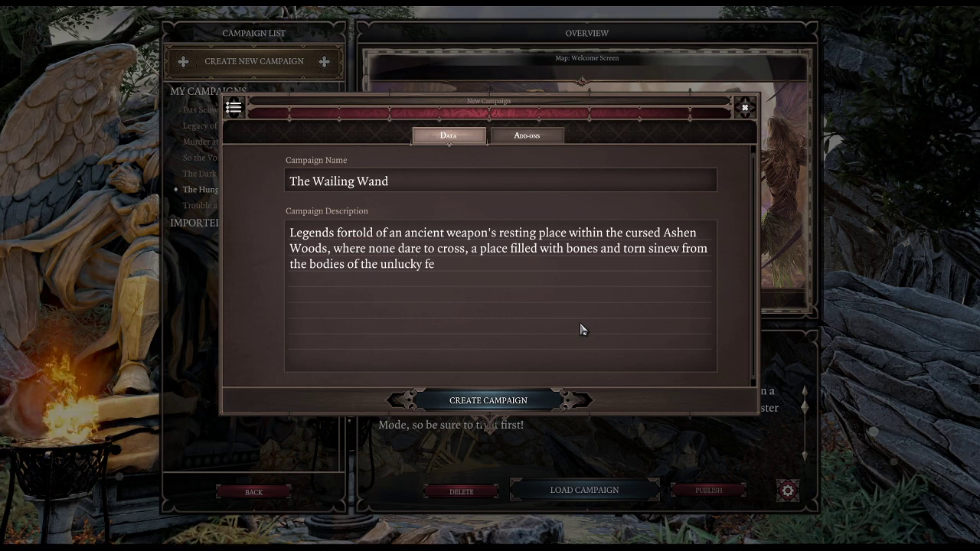
text(w who ventured)
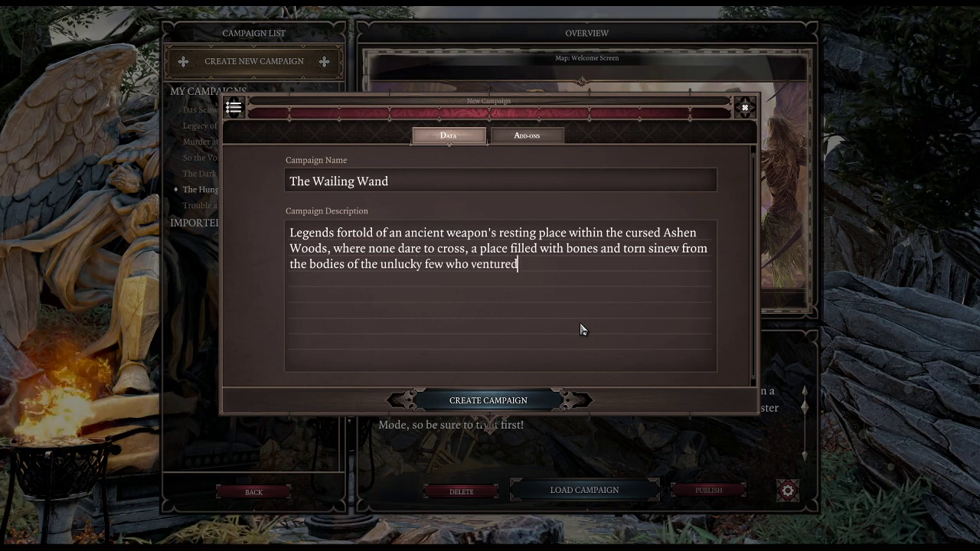
text( close to it)
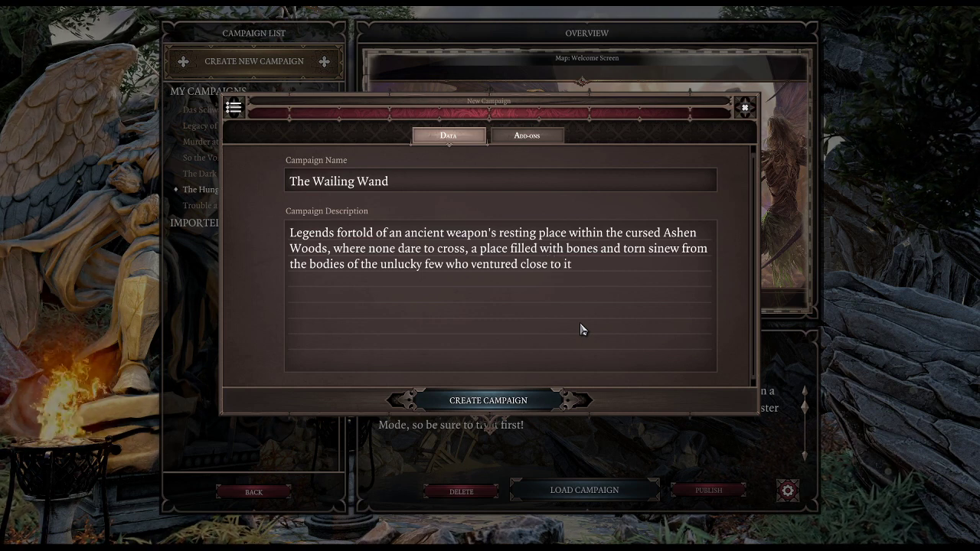
text(s location.)
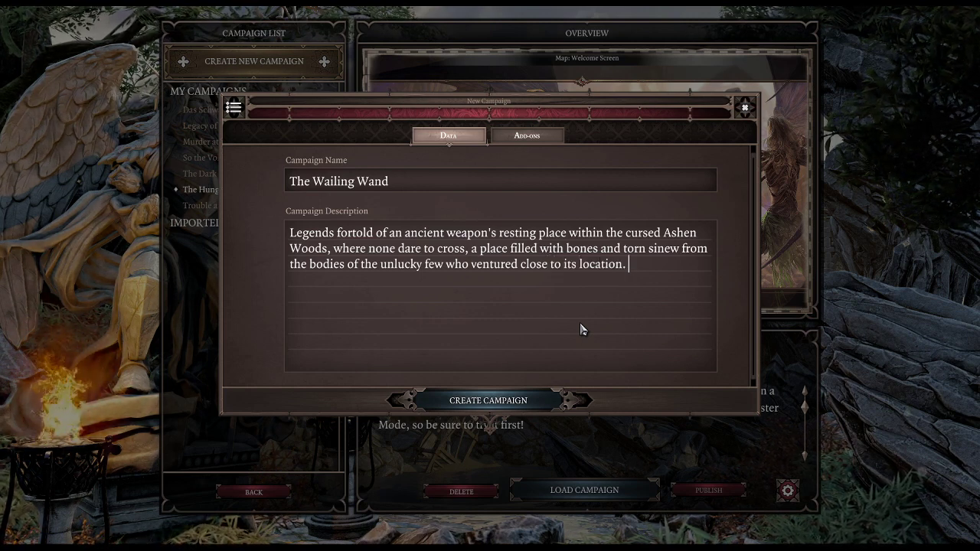
Start a second description paragraph, separated by a blank line, with "It is said that when you get close, you"
key(Return)
key(Return)
text(It is said that)
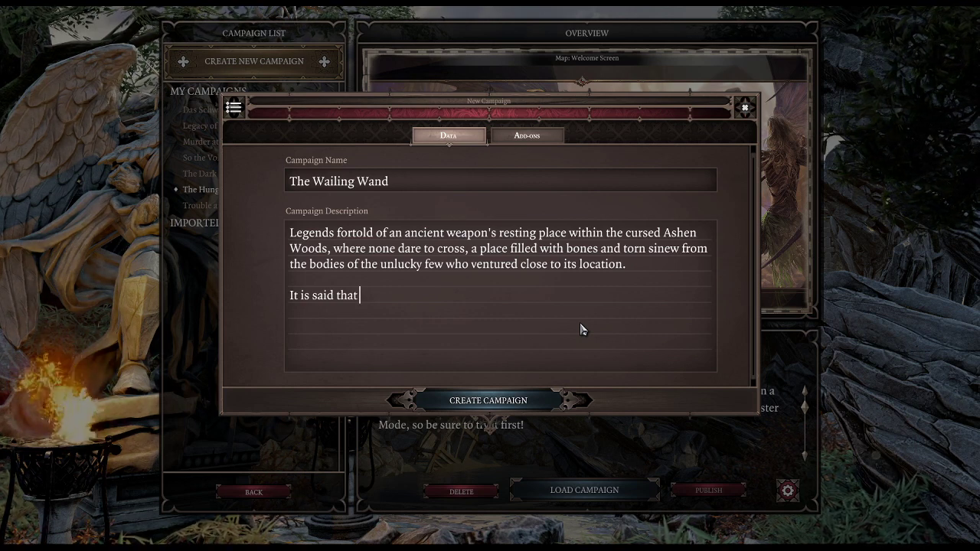
text( within)
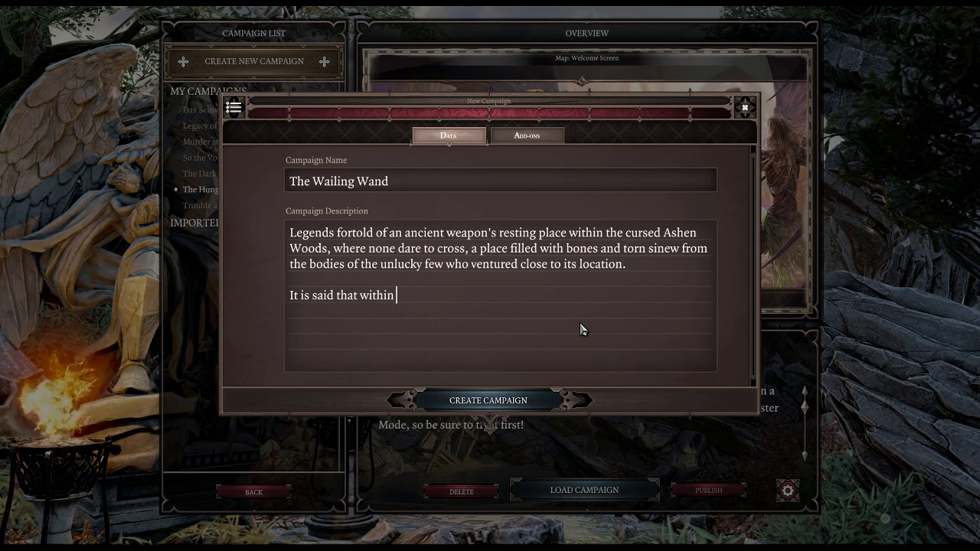
key(BackSpace)
key(BackSpace)
key(BackSpace)
key(BackSpace)
key(BackSpace)
key(BackSpace)
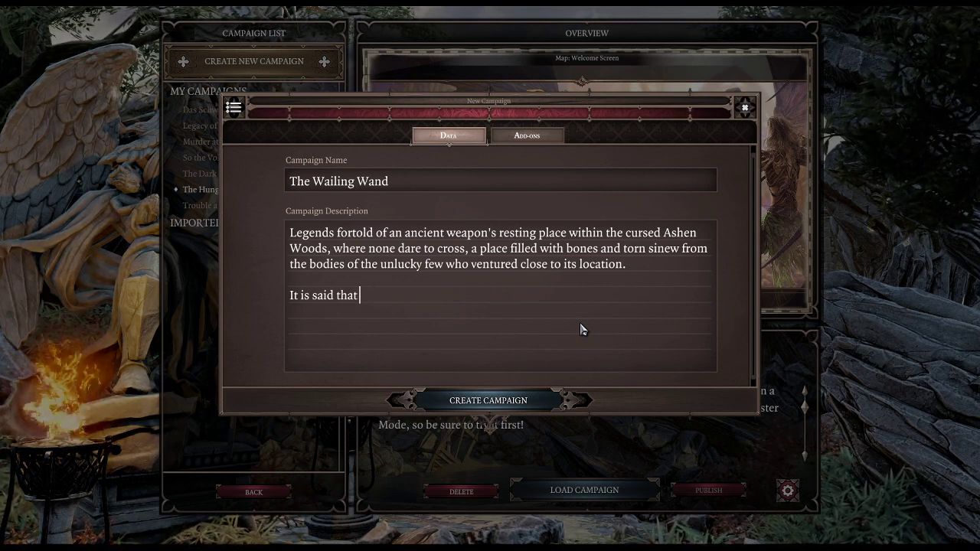
text(when)
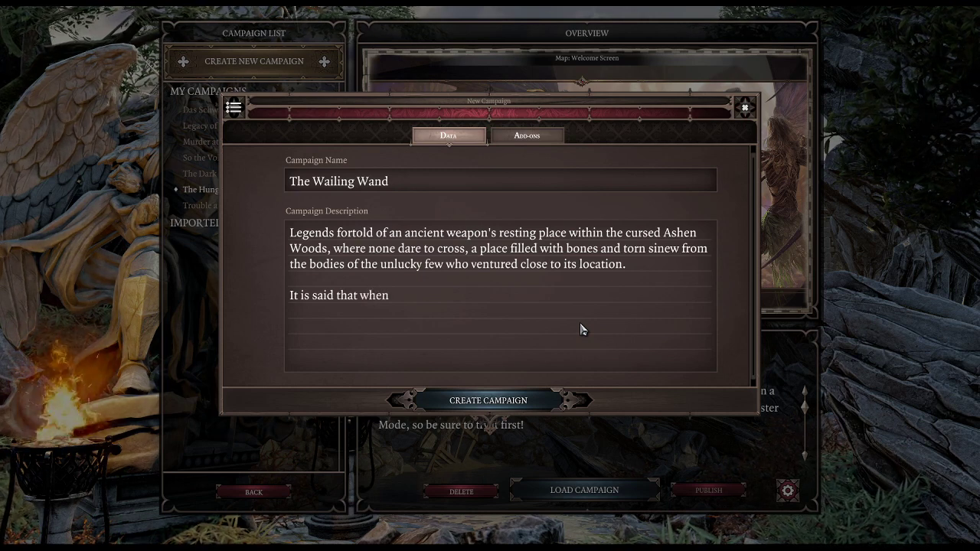
text( you get close, you)
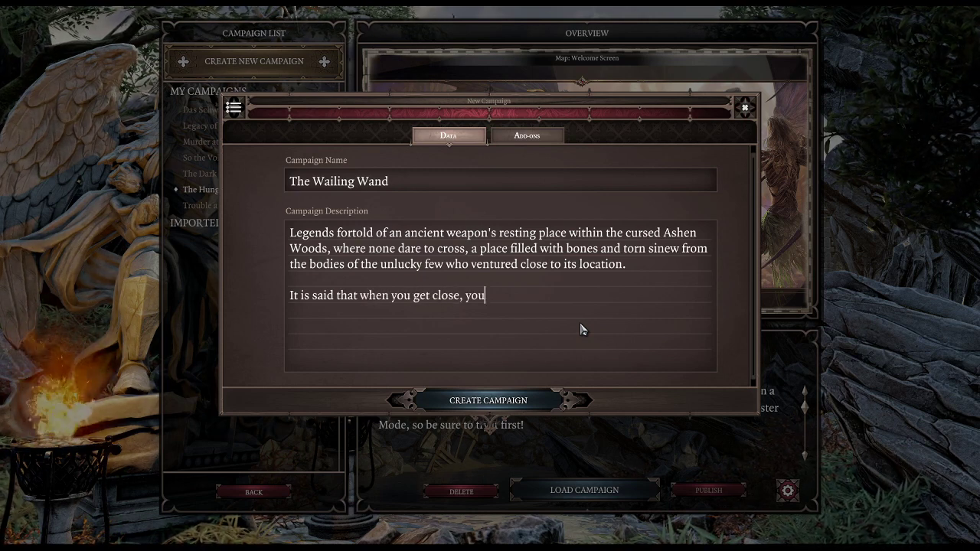
Continue the description's second paragraph after "you" with "'ll hear an absolutely wretched cacophany of screams"
text('ll hear a )
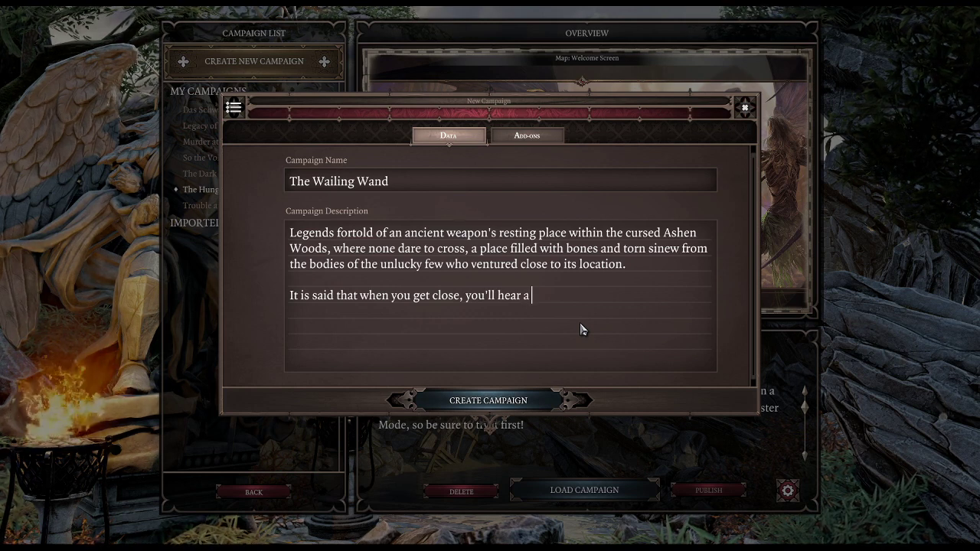
text(n ab)
text(solutely)
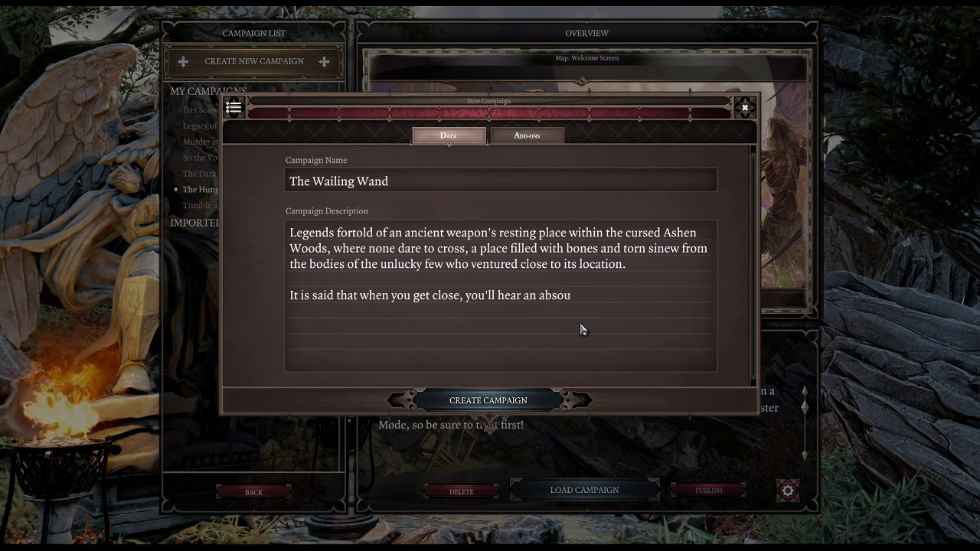
text( wretched)
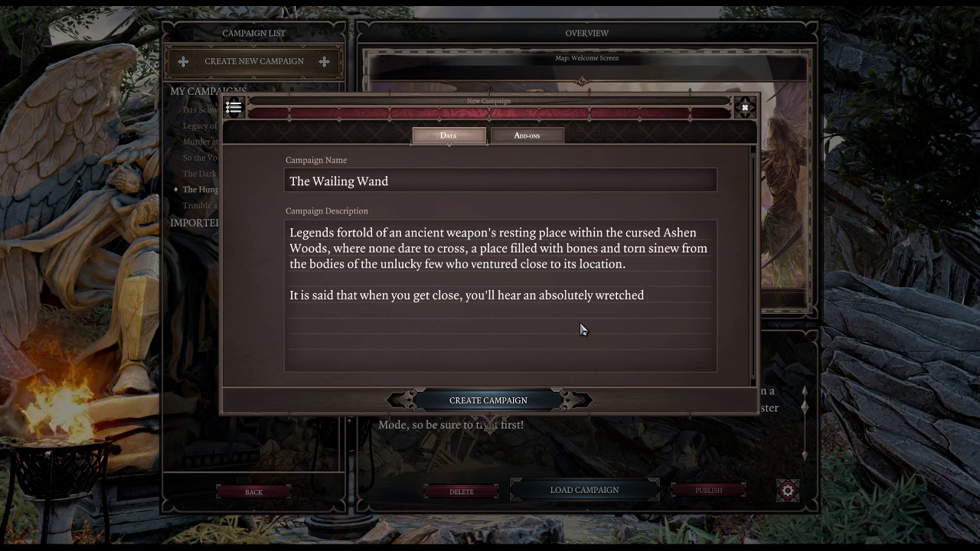
text(cacophna)
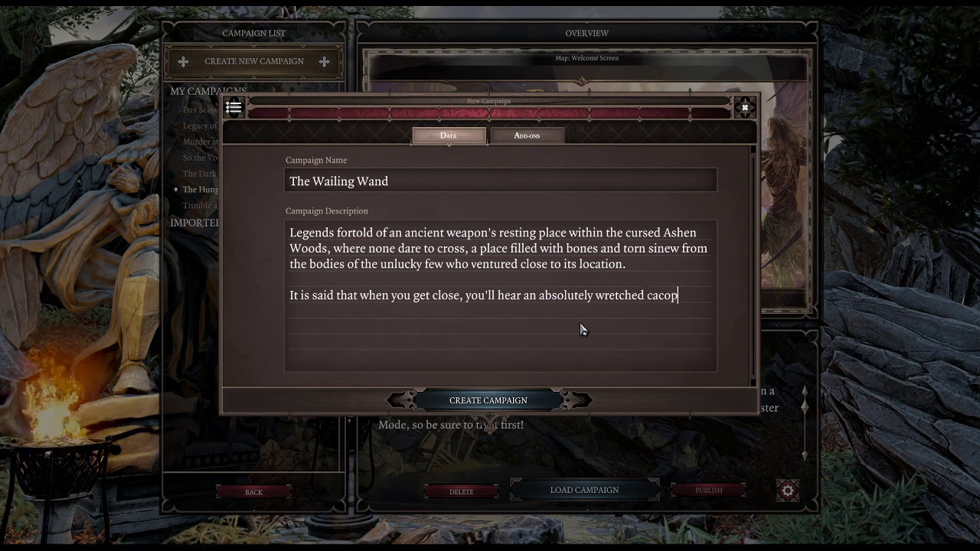
key(BackSpace)
key(BackSpace)
text(any of screams)
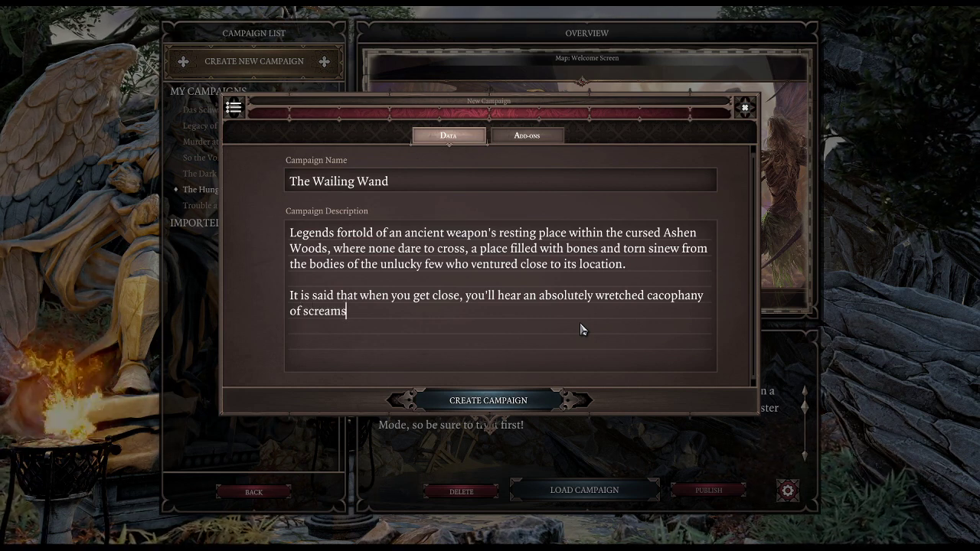
Extend the second paragraph's sentence with ", and there, inlaid within a large, yet withered oak tree,"
text(, and)
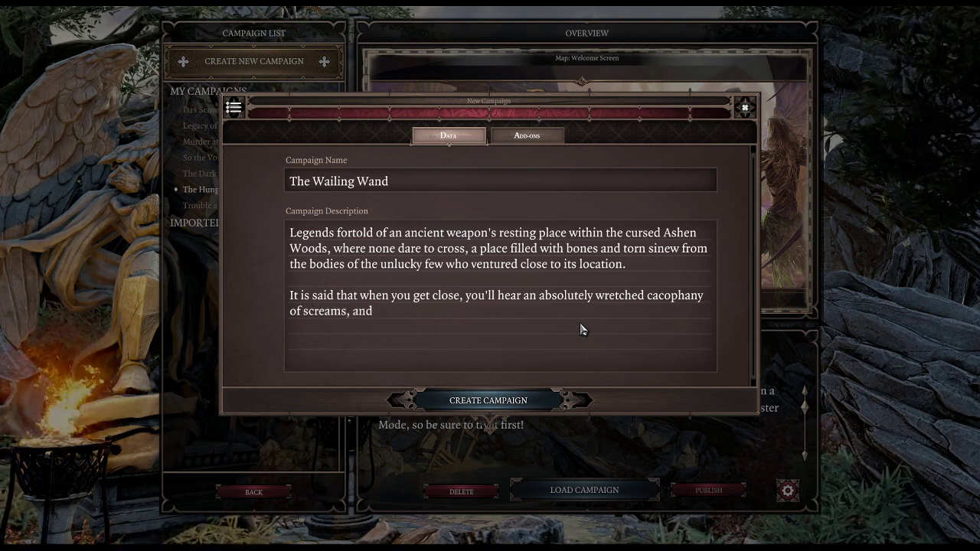
text( there, )
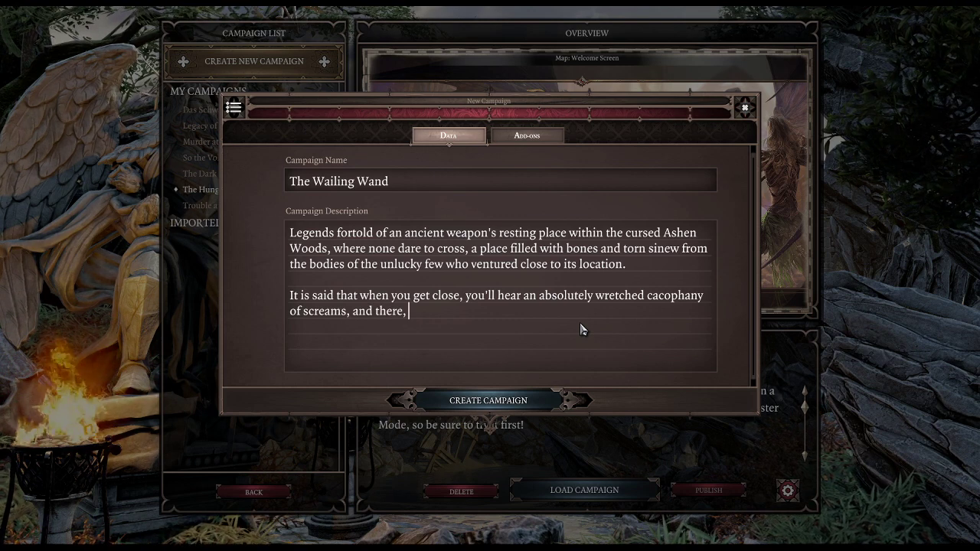
text(inlaid within )
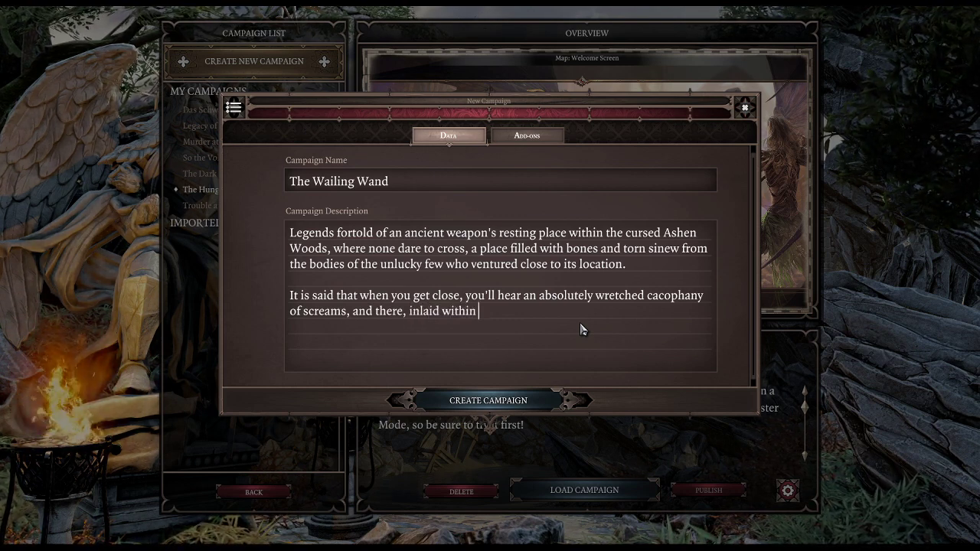
text(a)
text( larg)
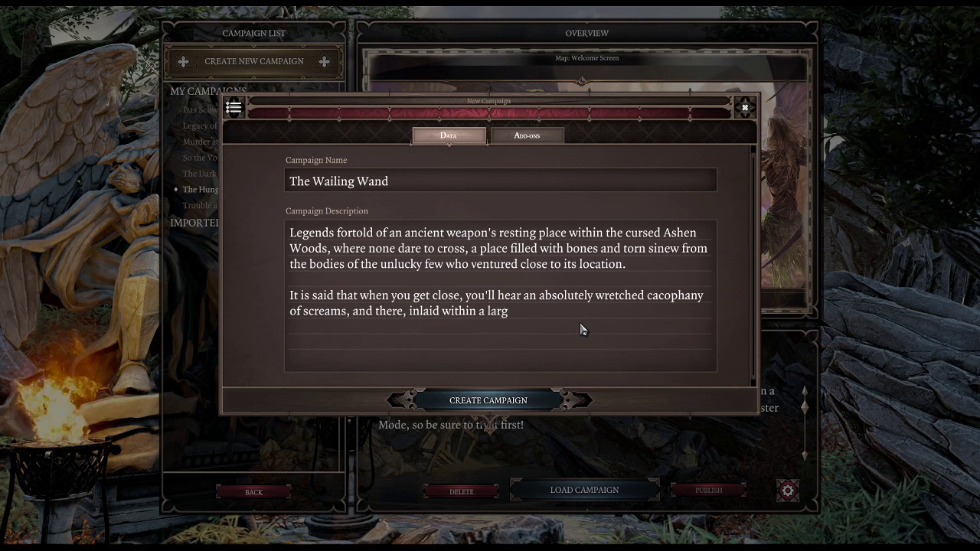
text(e oak tre)
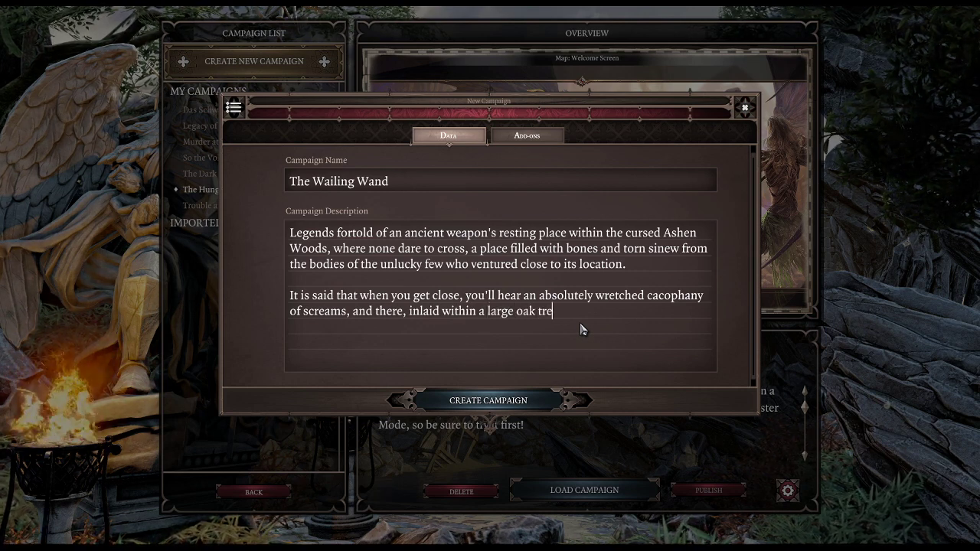
key(BackSpace)
key(BackSpace)
key(BackSpace)
key(BackSpace)
key(BackSpace)
key(BackSpace)
key(BackSpace)
key(BackSpace)
text(,)
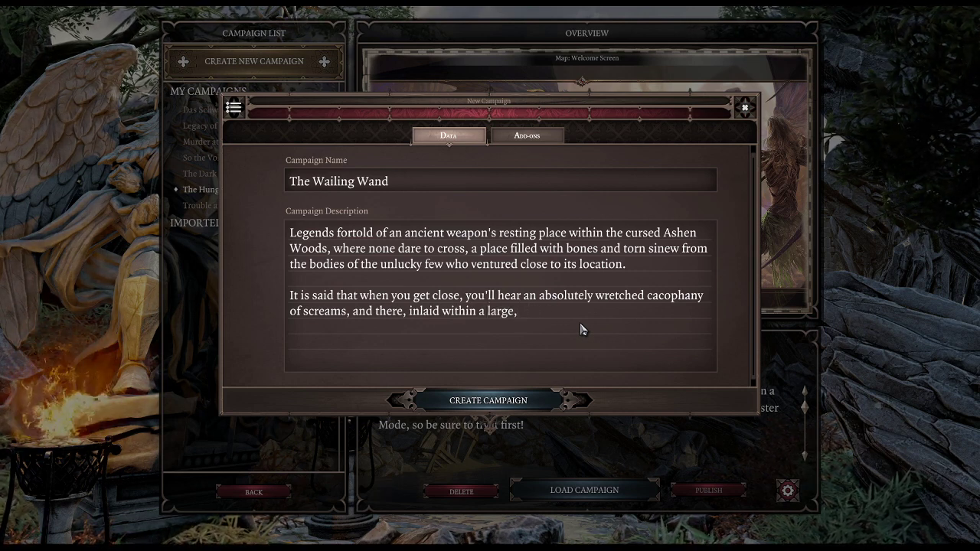
text( yet withered)
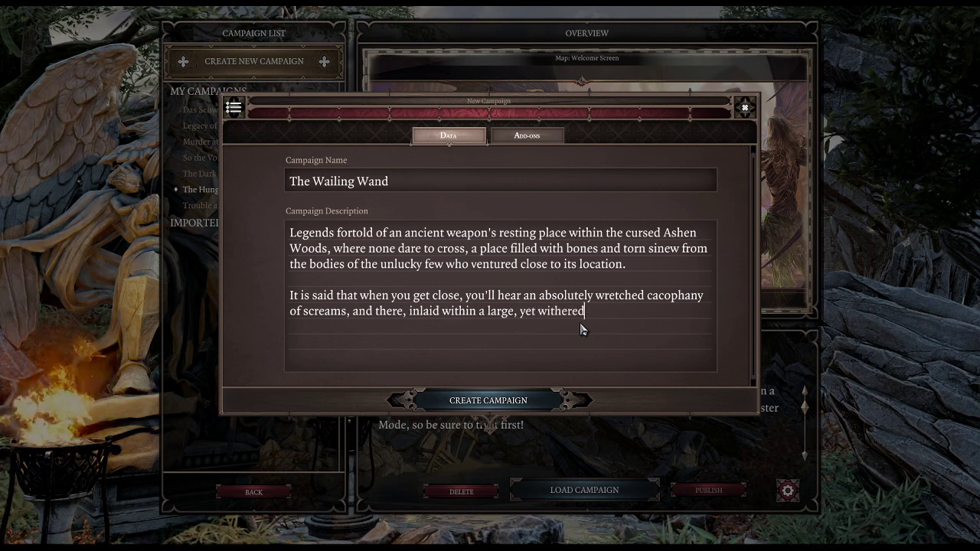
text( oak tree,)
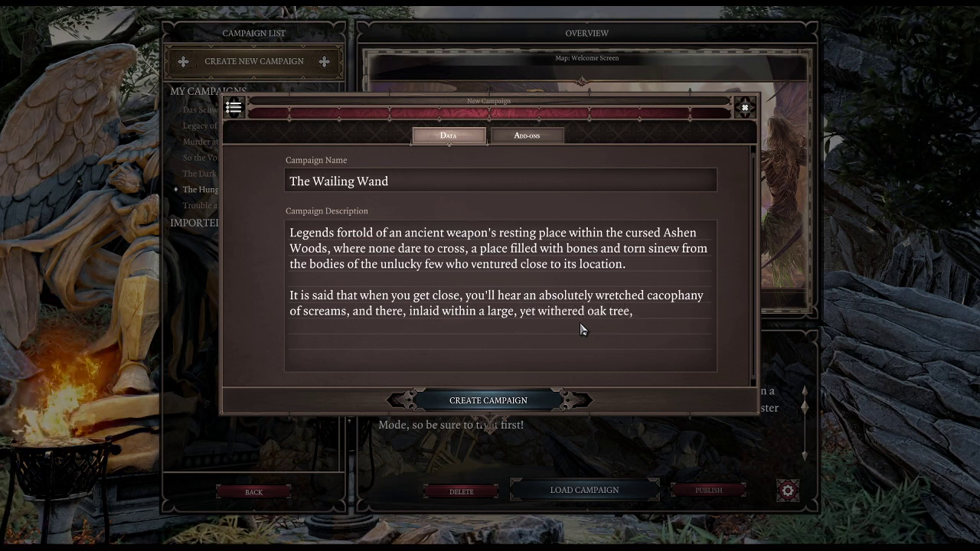
Finish the oak tree sentence in the description with "is a golden wand."
text( is)
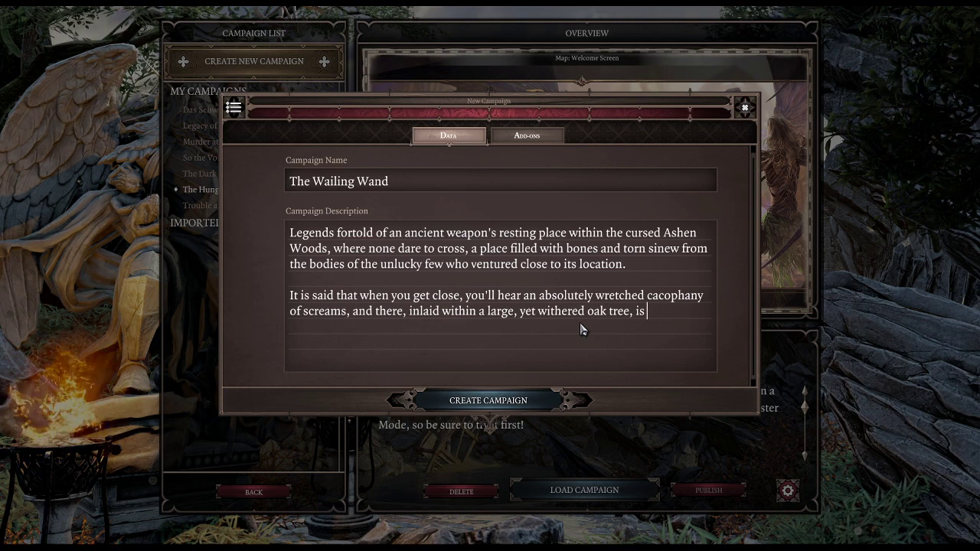
text( a golde)
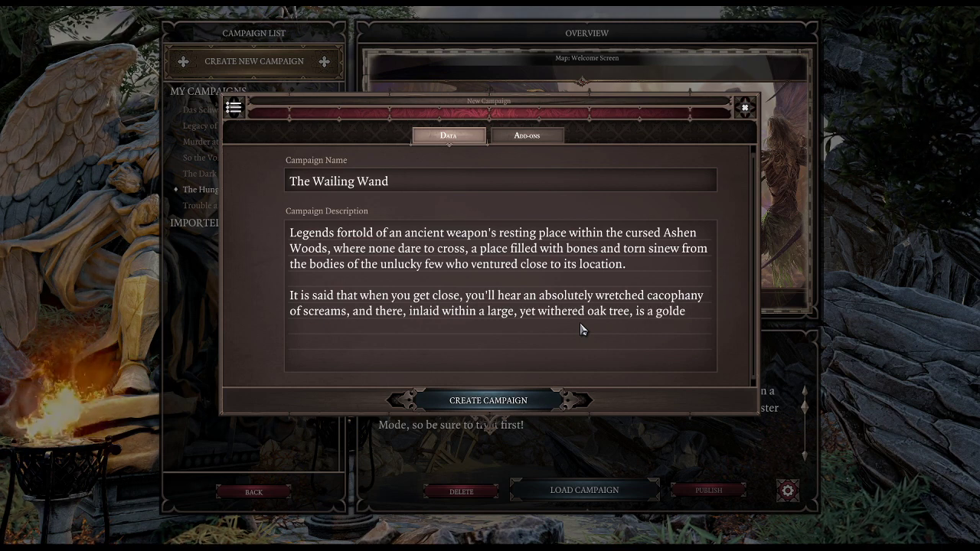
text(n wan)
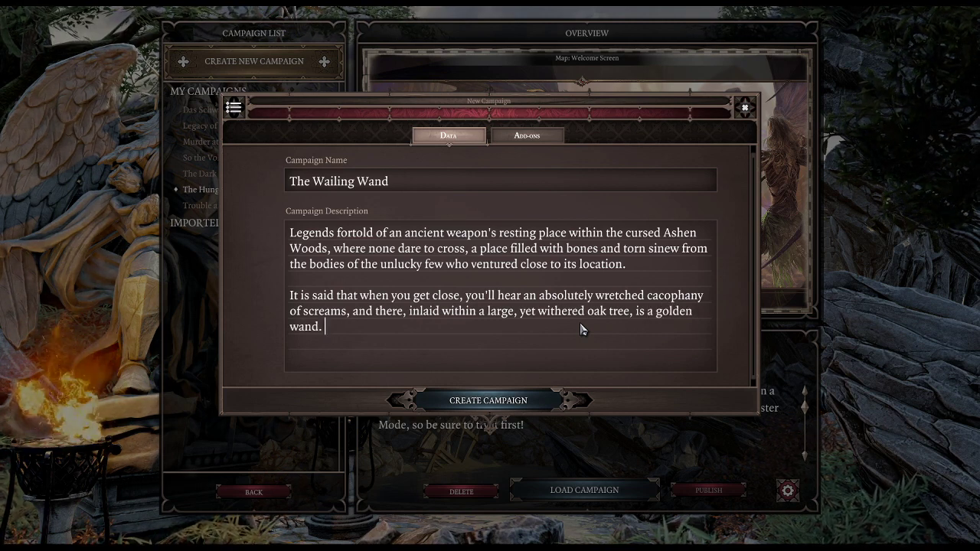
text(d.)
key(Return)
key(Return)
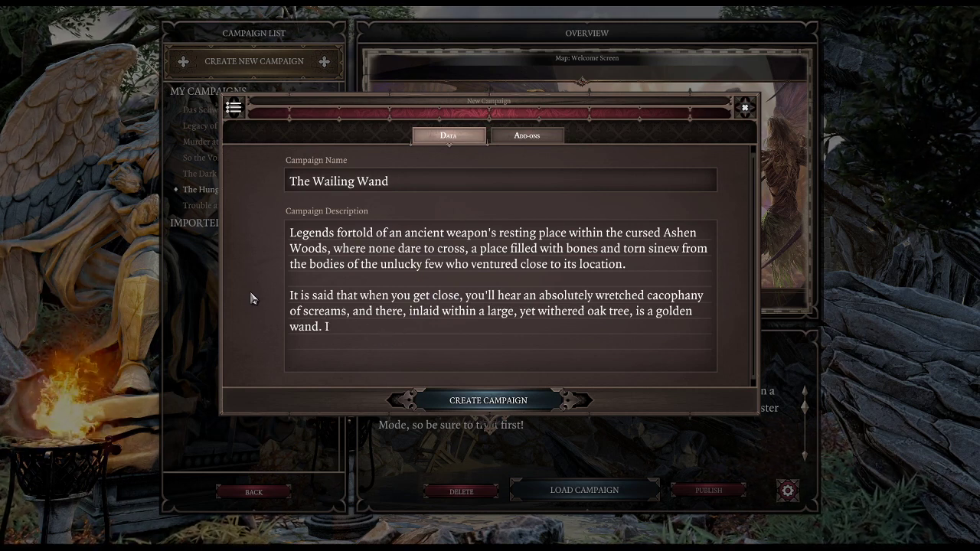
Begin another sentence in the second description paragraph with "It is said that this"
text(t is said that the go)
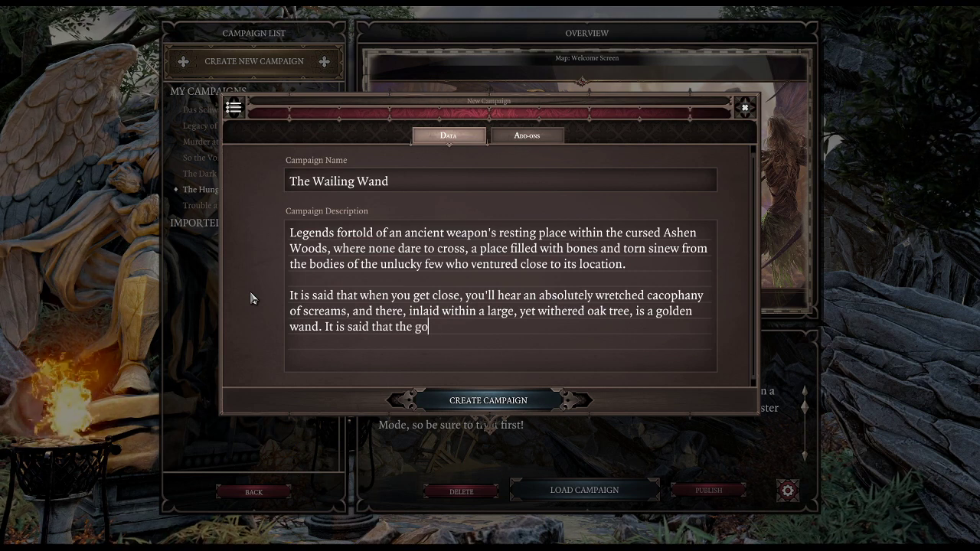
text(lden w)
key(BackSpace)
key(BackSpace)
key(BackSpace)
key(BackSpace)
key(BackSpace)
key(BackSpace)
key(BackSpace)
key(BackSpace)
key(BackSpace)
key(BackSpace)
key(BackSpace)
key(BackSpace)
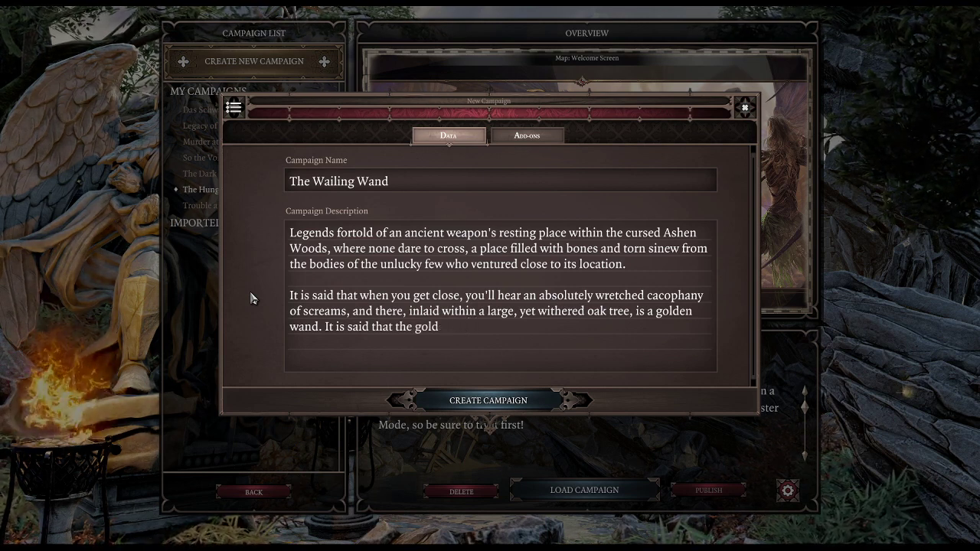
key(BackSpace)
text(his )
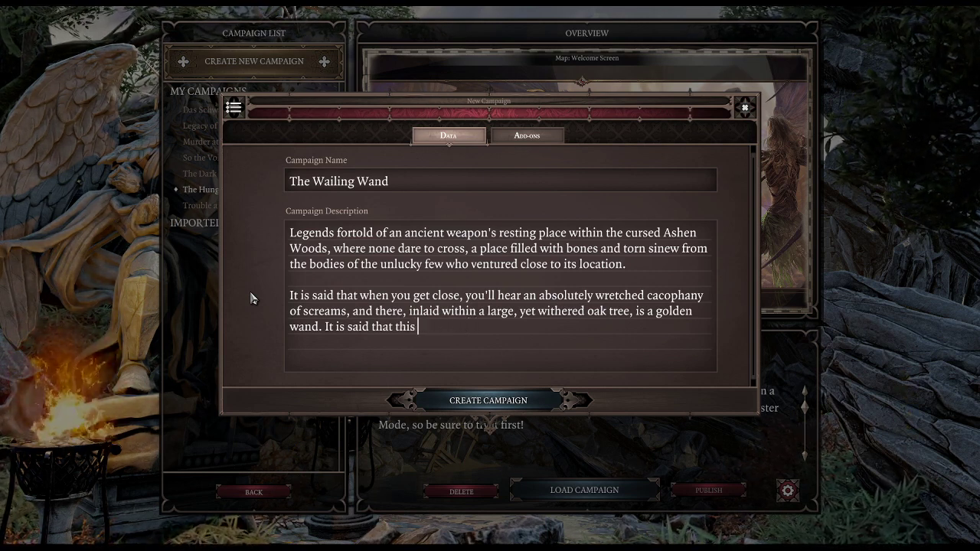
Complete the description's last sentence with "wand has the ability to grant any wish of whom wields it."
text(wand has the )
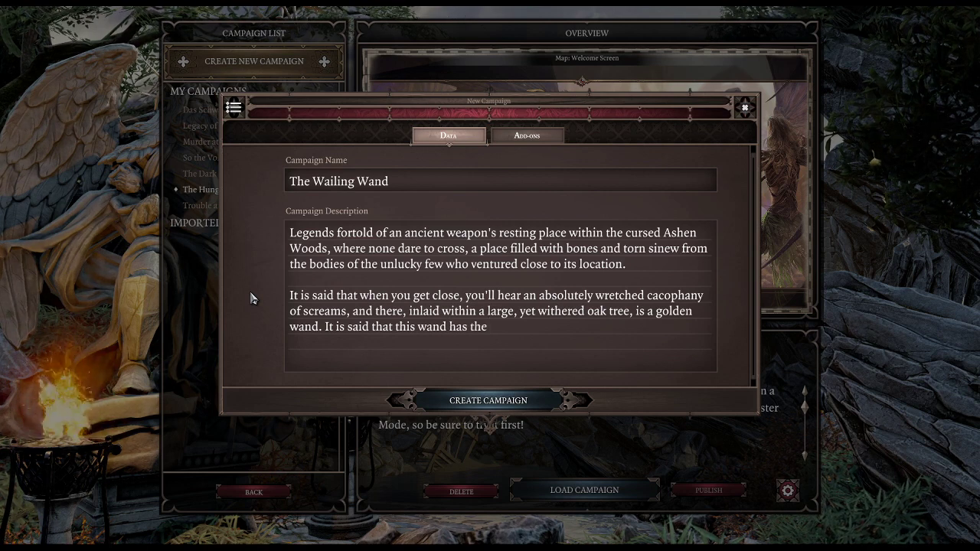
text(ability)
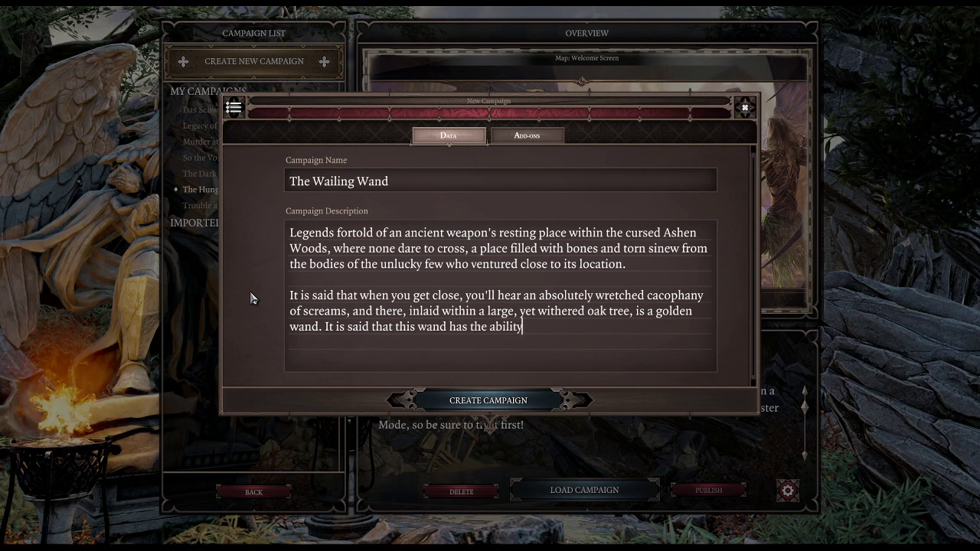
text( to grant any wis)
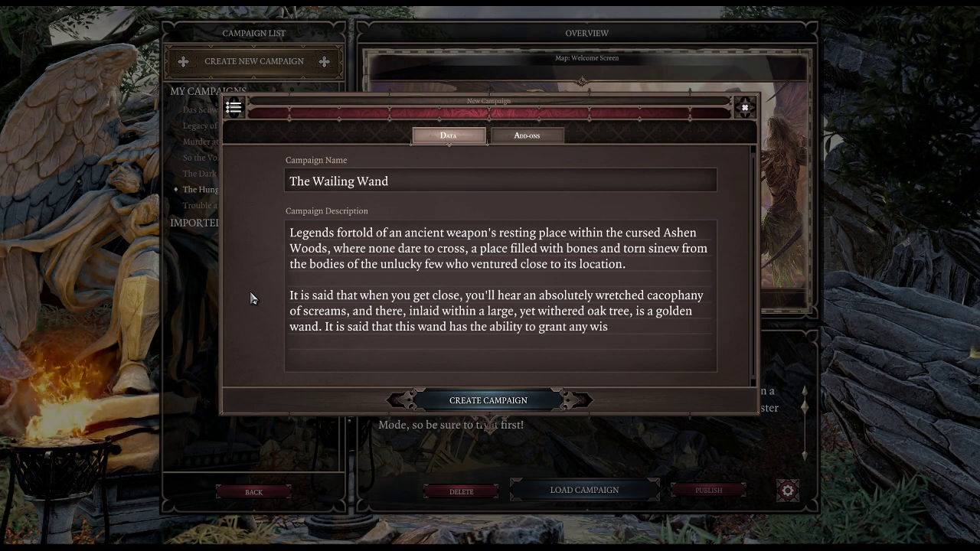
text(h)
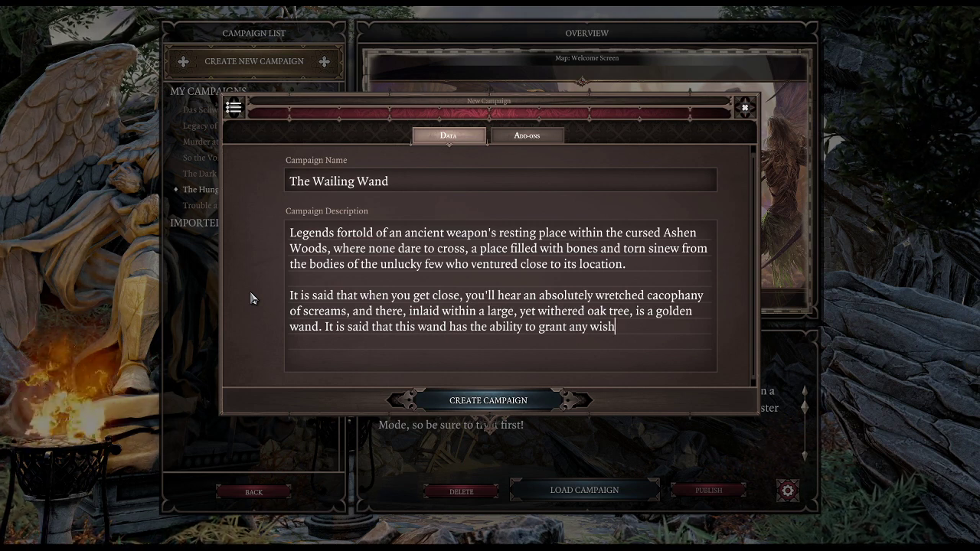
text( of whom)
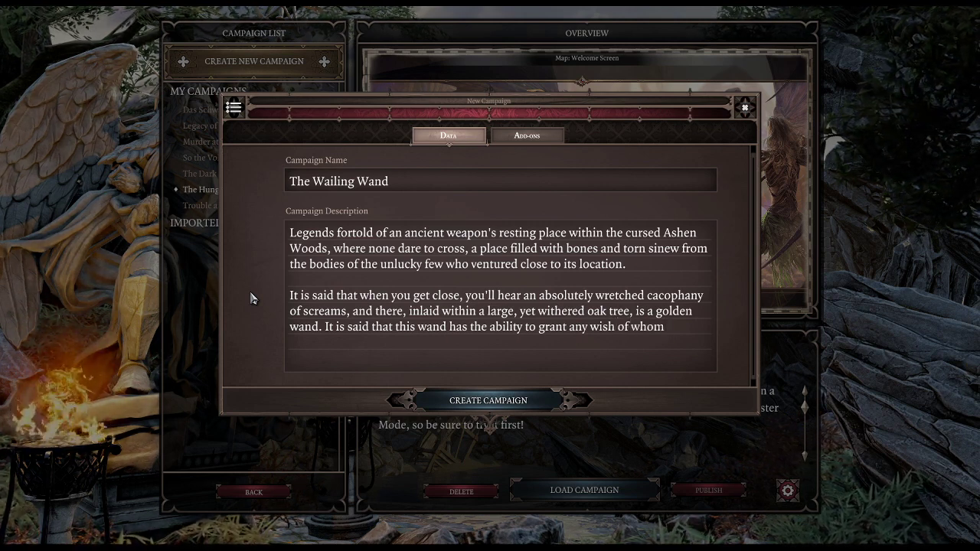
text( weild)
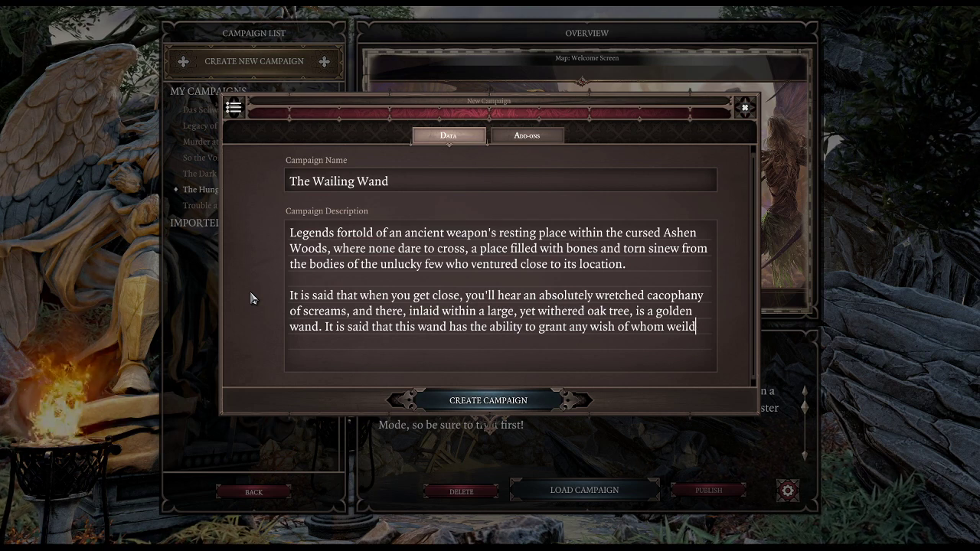
text(ss it.)
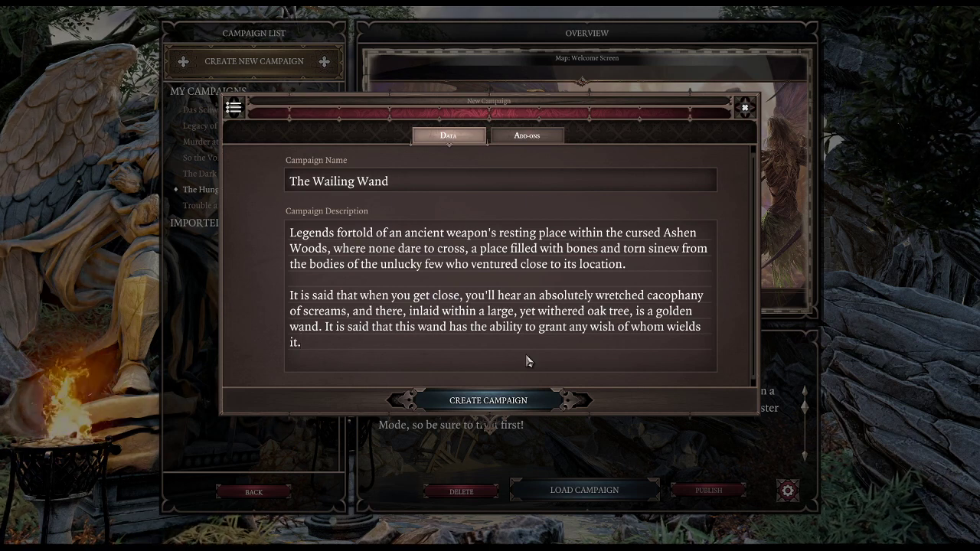
Check the new campaign's Game Master add-on entry and create the campaign
click(526, 138)
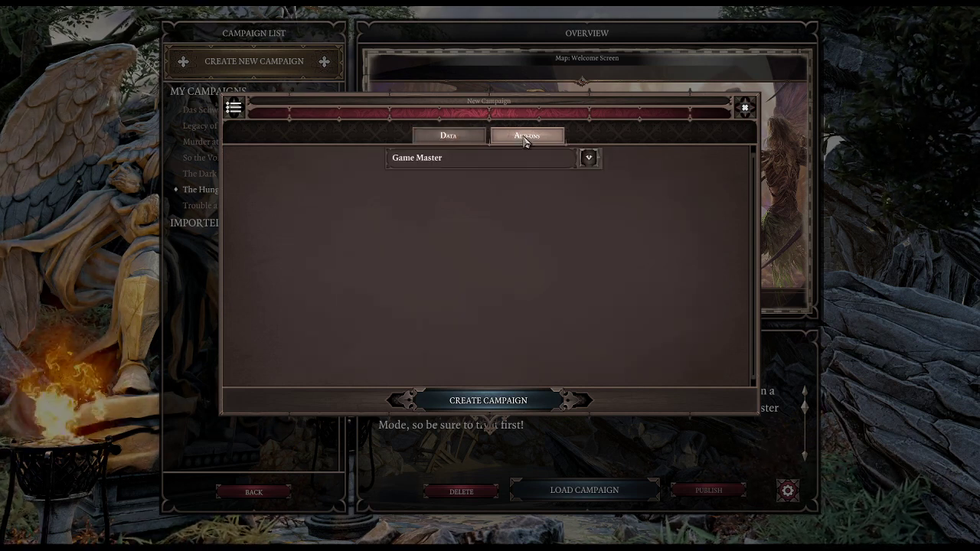
click(594, 159)
click(594, 159)
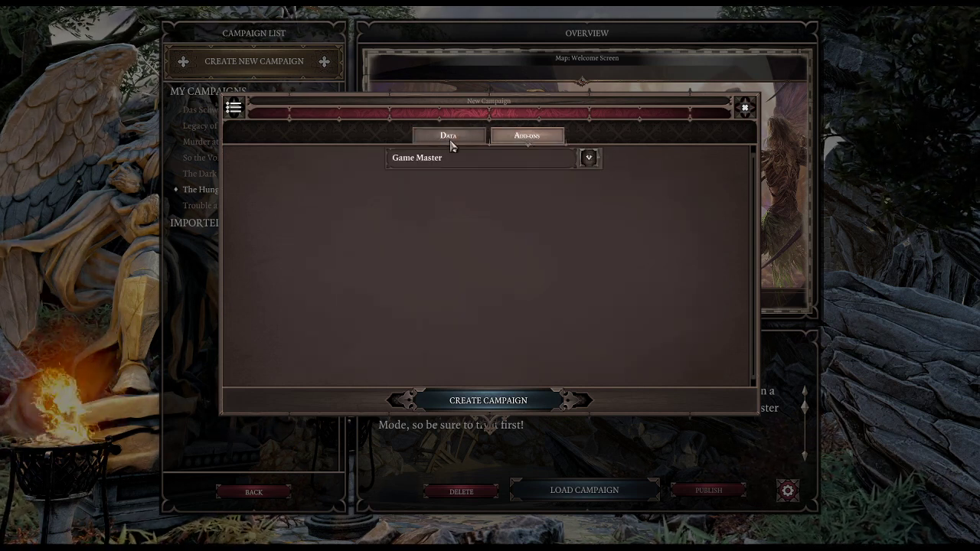
click(450, 143)
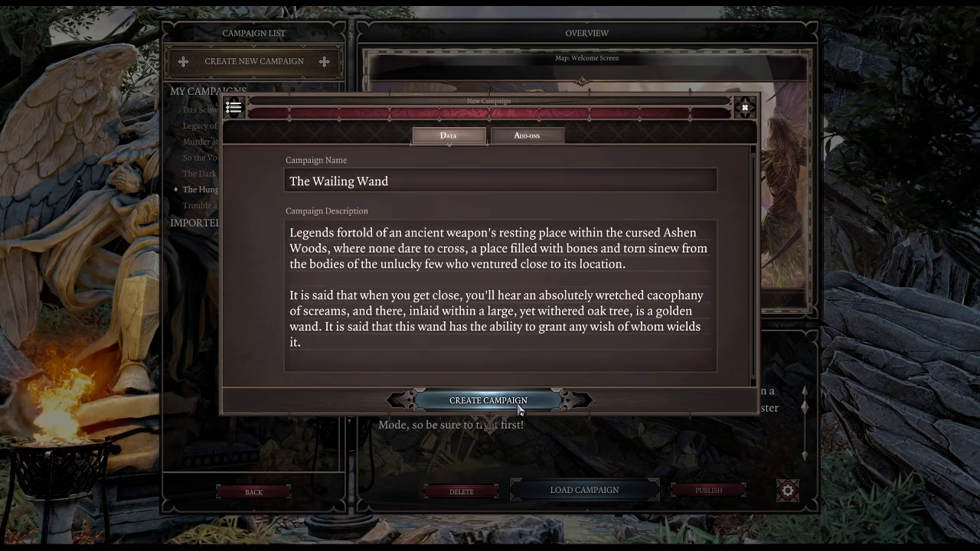
click(566, 398)
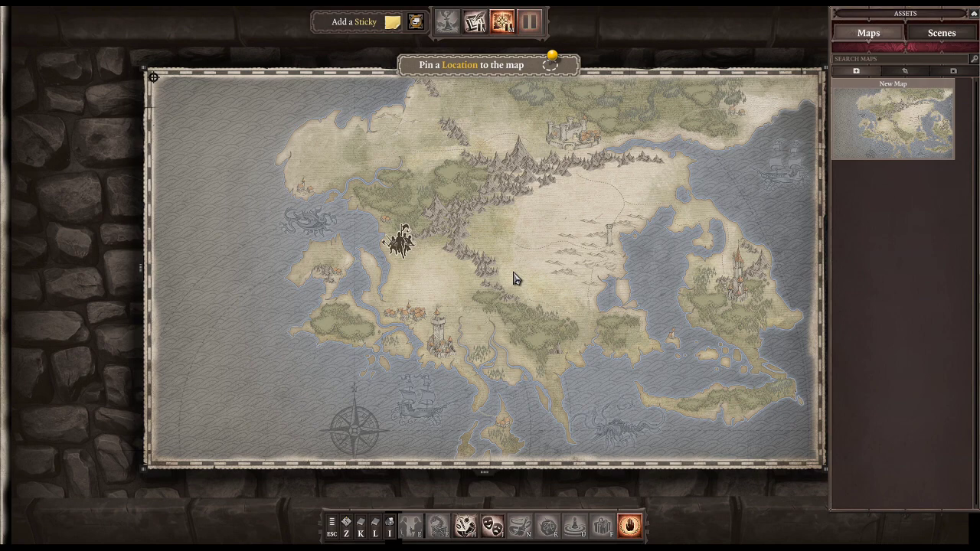
Create a new location pin on the map and place it just above the small town south of the party marker
right_click(408, 294)
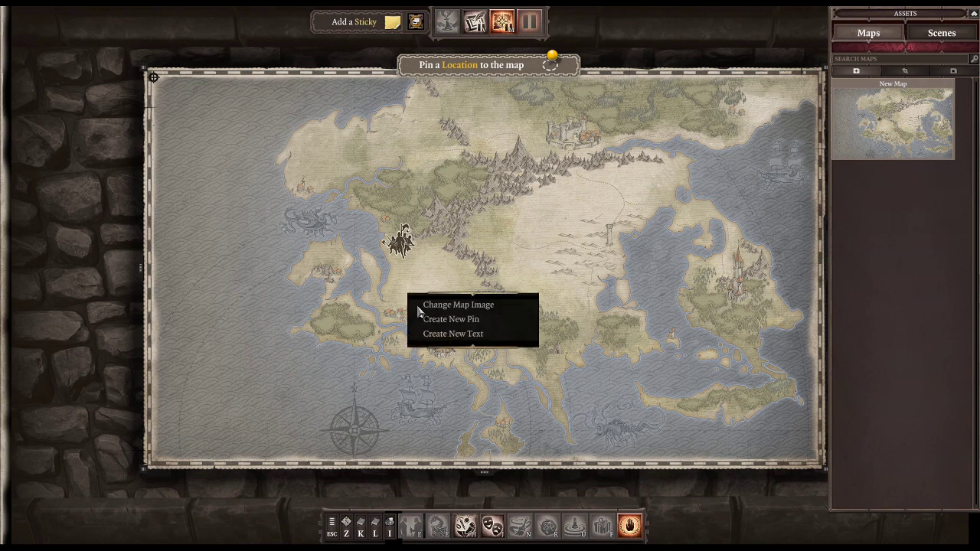
click(433, 320)
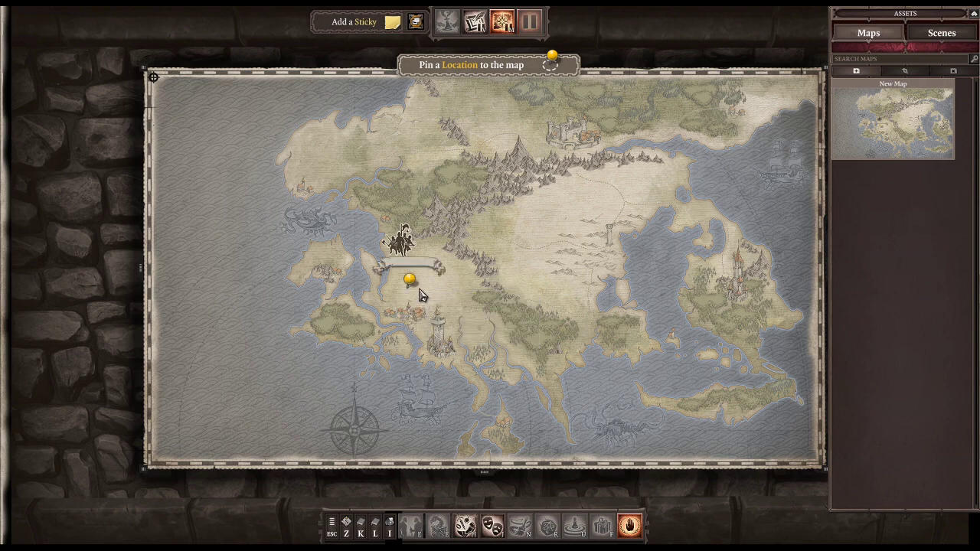
drag(411, 282, 410, 316)
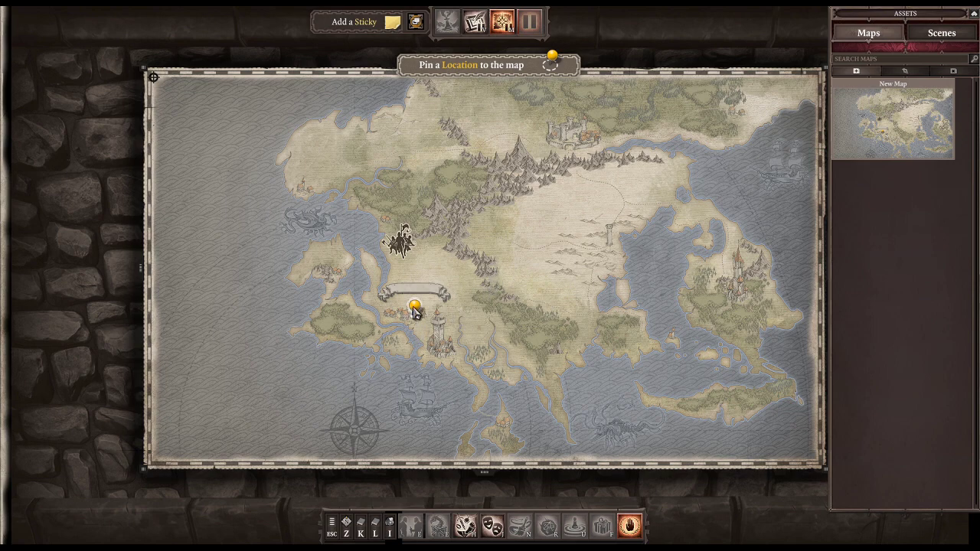
mouse_move(422, 301)
mouse_down()
mouse_move(538, 300)
mouse_move(551, 280)
mouse_move(409, 294)
mouse_up()
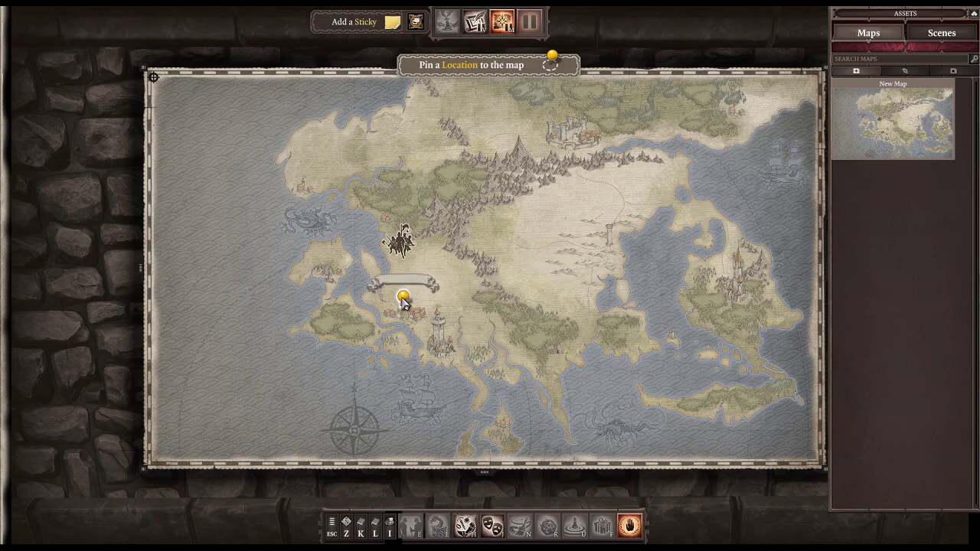
Delete the unnamed location pin above the small town and accept the deletion
right_click(403, 300)
click(459, 400)
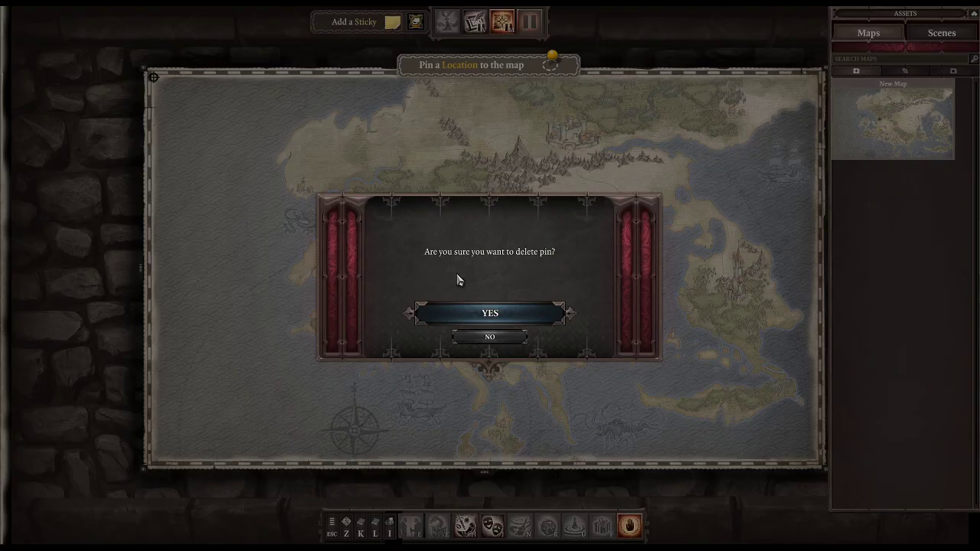
click(508, 312)
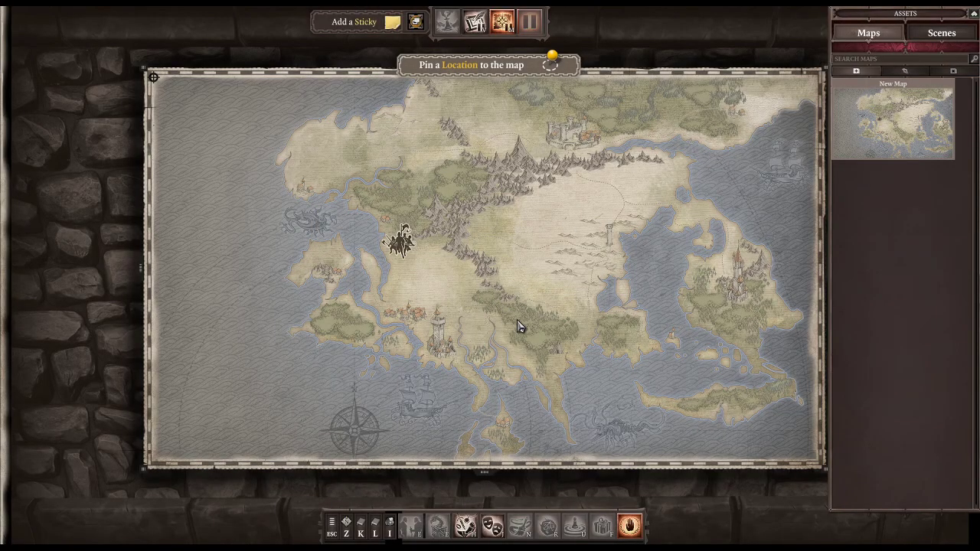
Change the world map's background image to the sixth one, with the continent stretching toward a southeastern island, and apply it
right_click(888, 124)
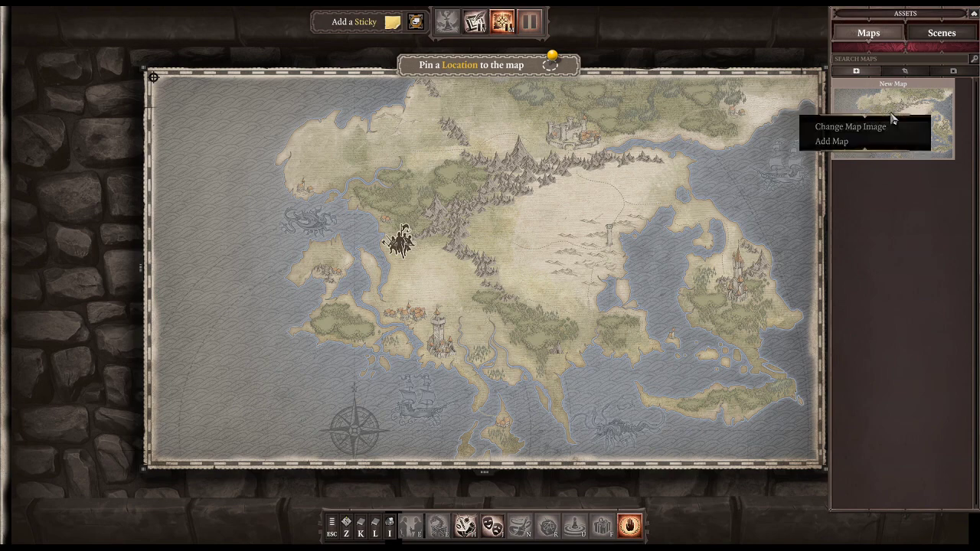
click(887, 126)
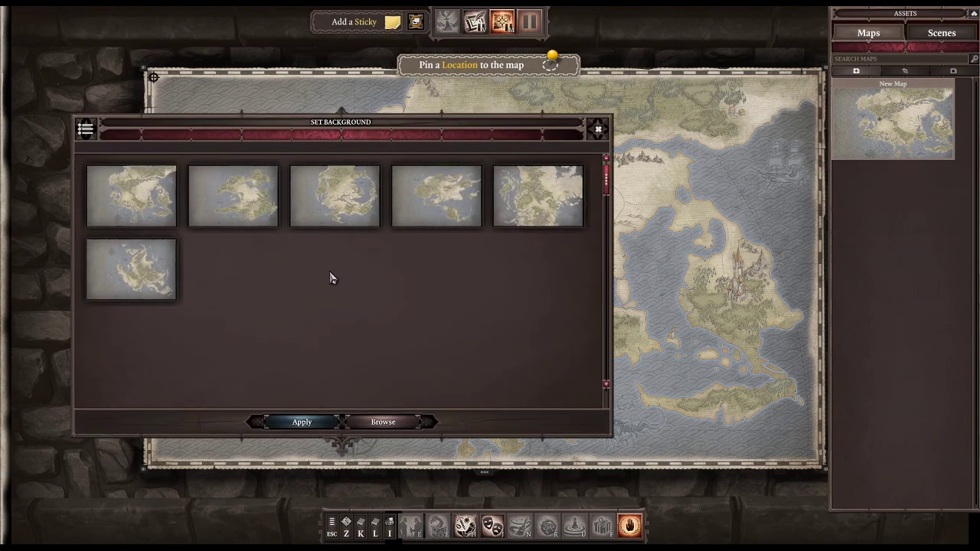
click(137, 281)
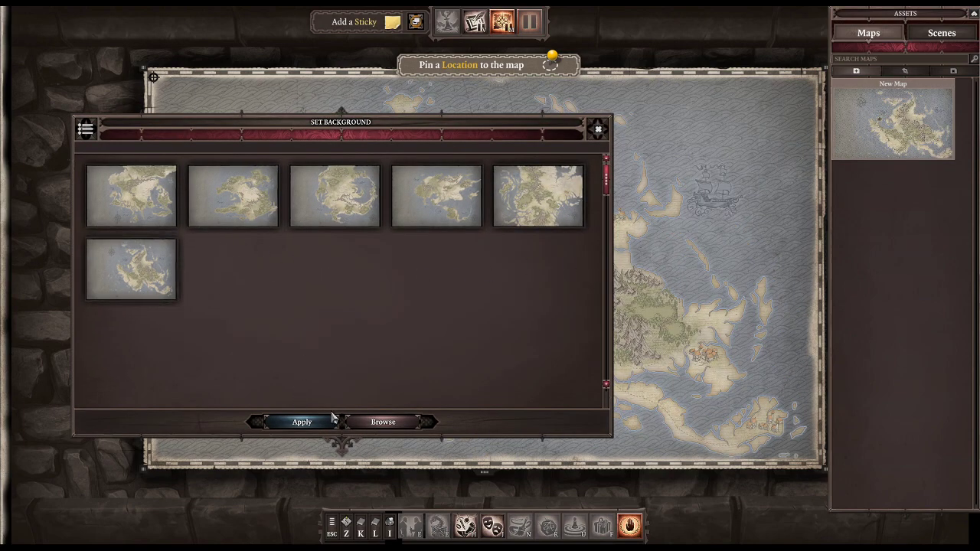
click(303, 423)
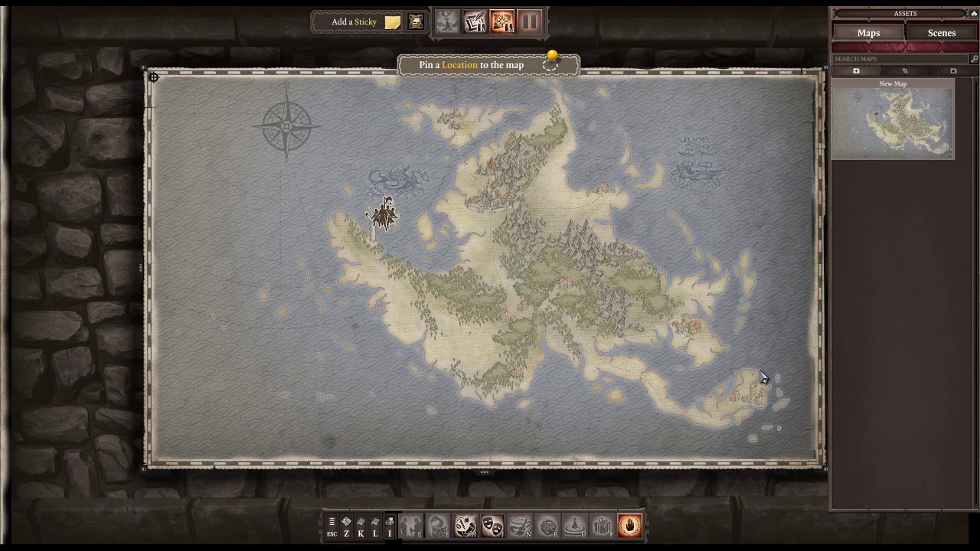
Create a location pin named "Roigar Garrison" over the town at the map's southeastern tip
scroll(750, 390, up, 5)
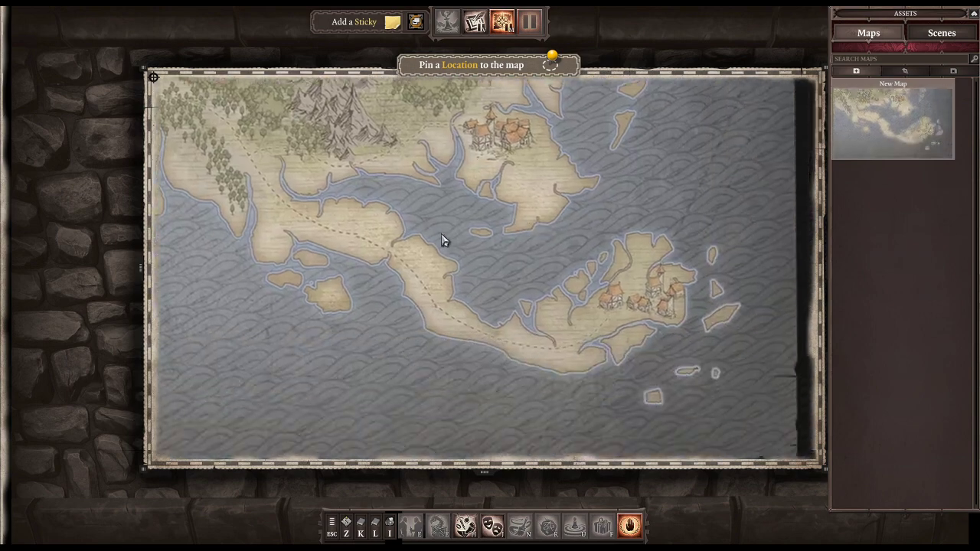
scroll(664, 330, up, 6)
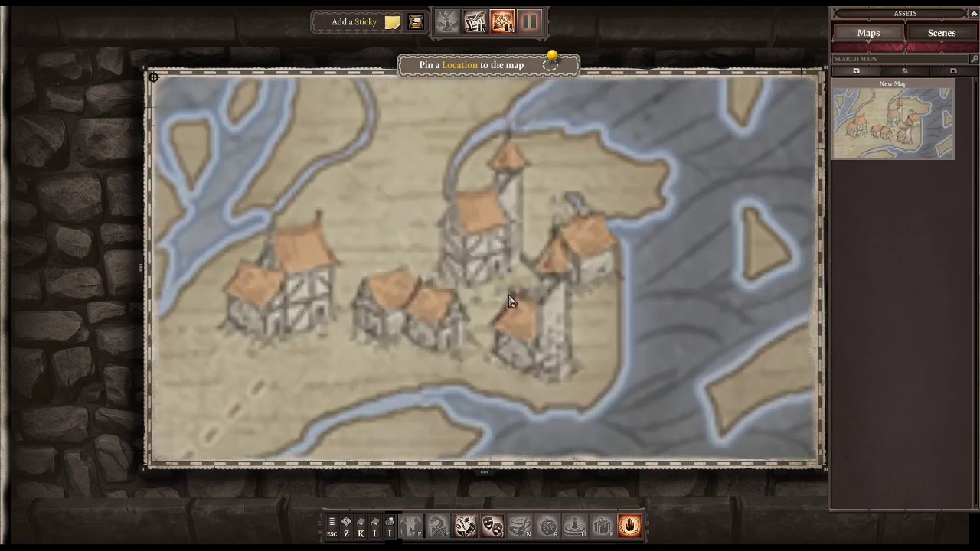
scroll(607, 281, down, 5)
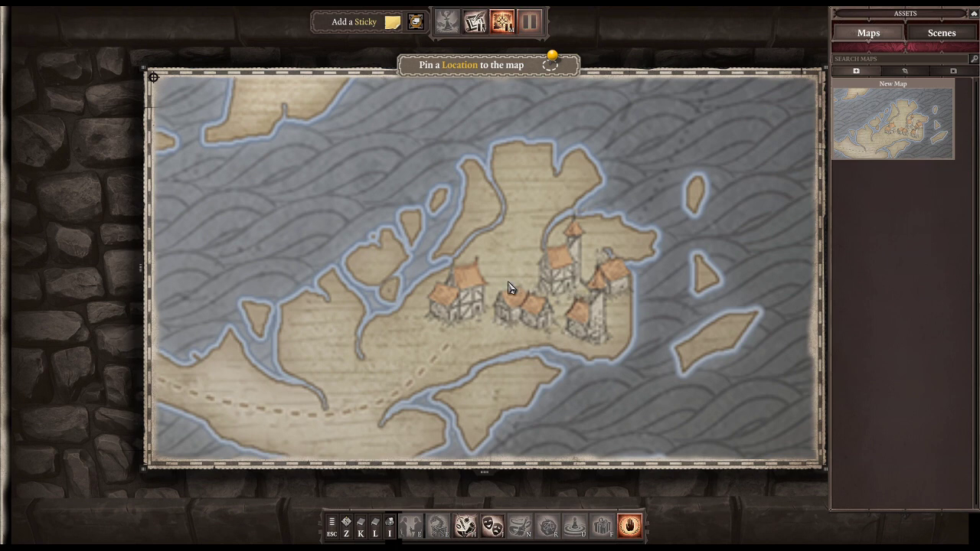
right_click(522, 304)
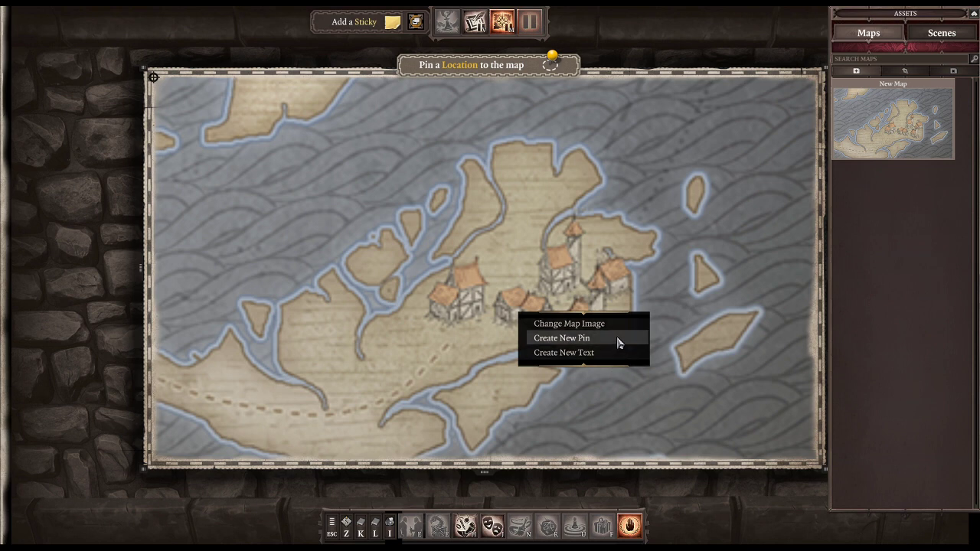
click(617, 337)
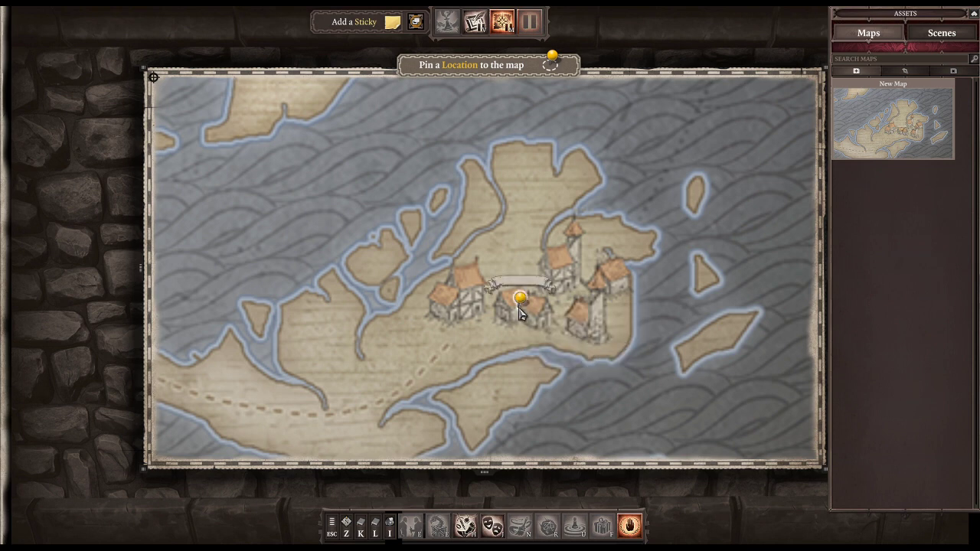
drag(517, 301, 585, 302)
scroll(510, 324, down, 3)
click(581, 282)
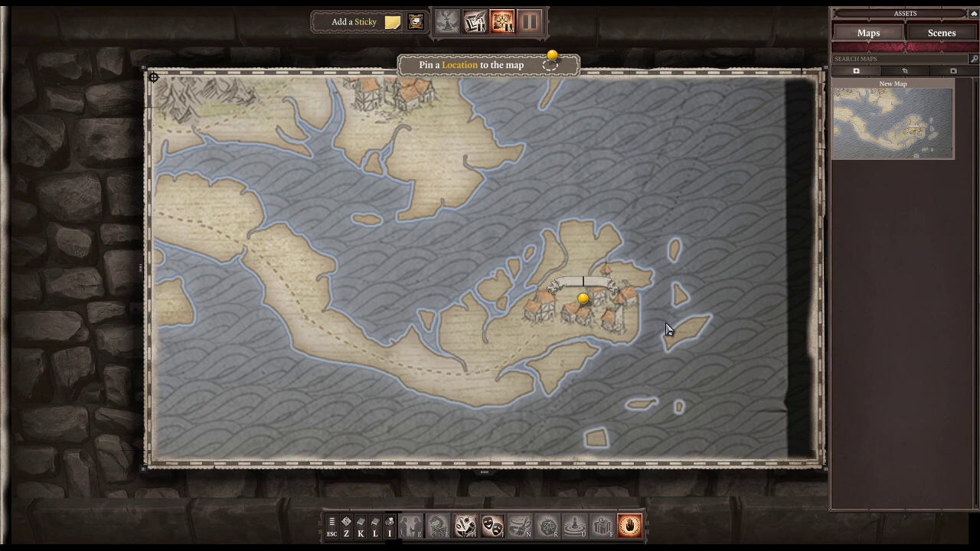
text(Roigar Garrison)
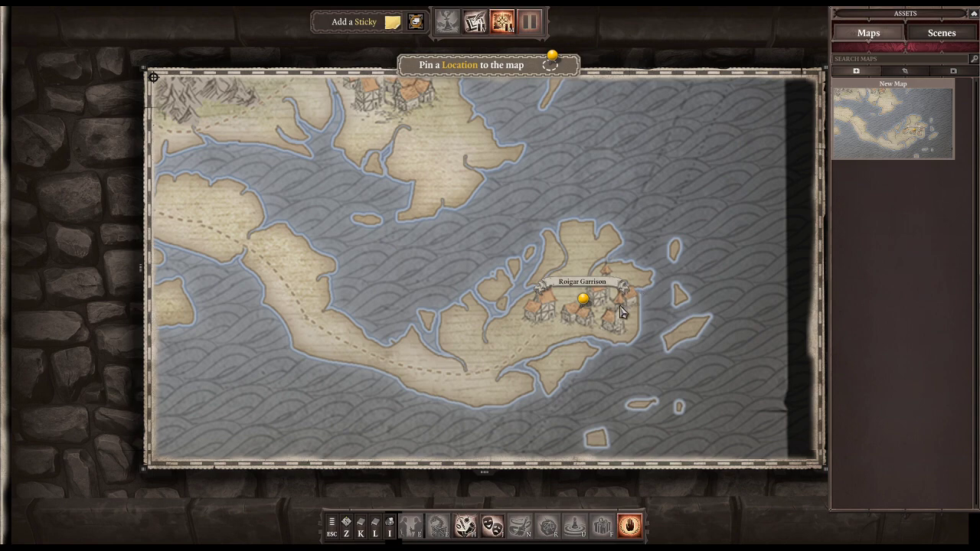
Move the party marker from the northwestern coast to the Roigar Garrison pin
scroll(600, 326, down, 4)
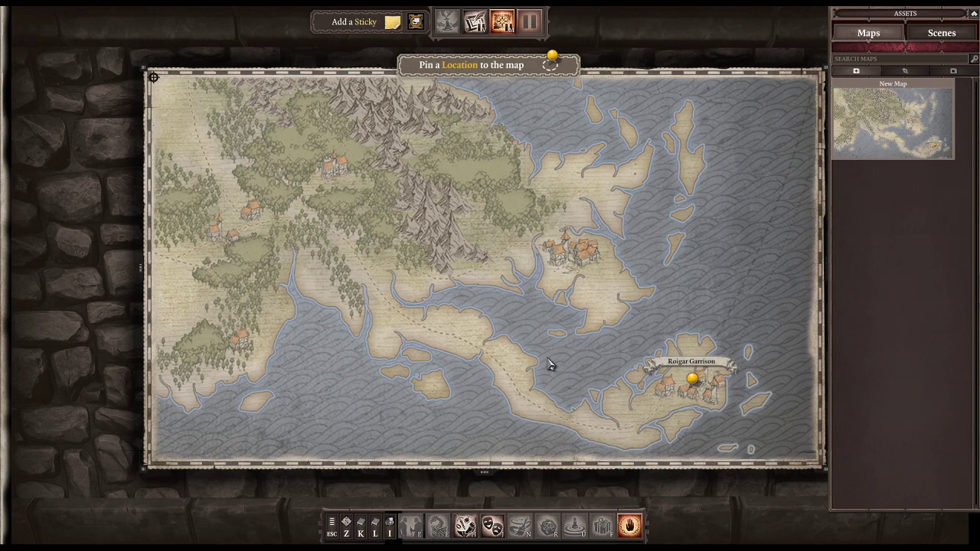
scroll(578, 371, down, 5)
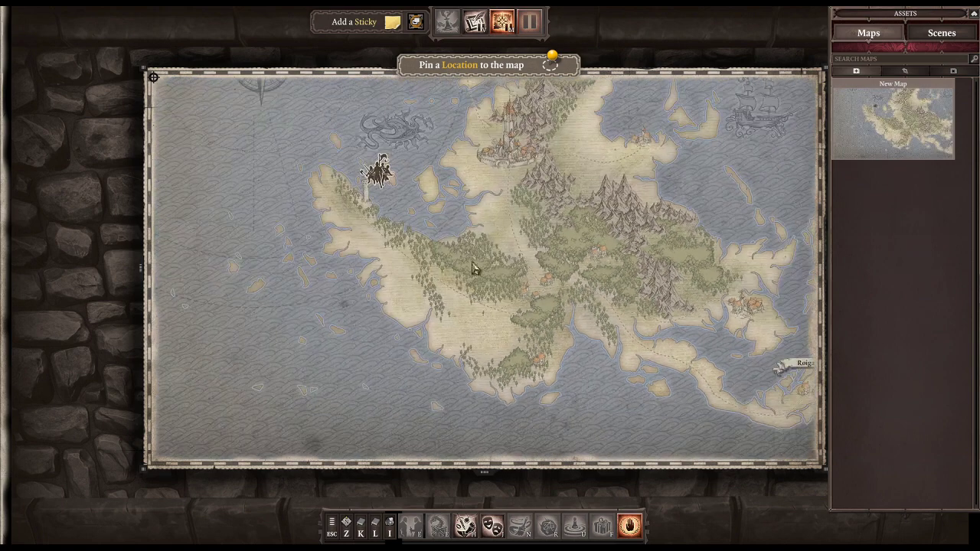
drag(289, 164, 734, 386)
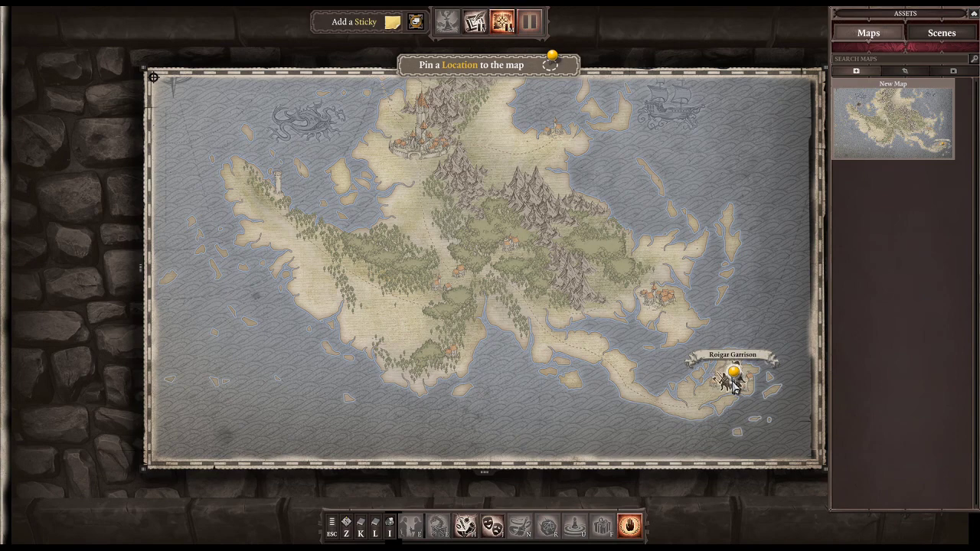
Create a location pin named "Encounter 1" on the dotted road southwest of Roigar Garrison
scroll(515, 323, up, 10)
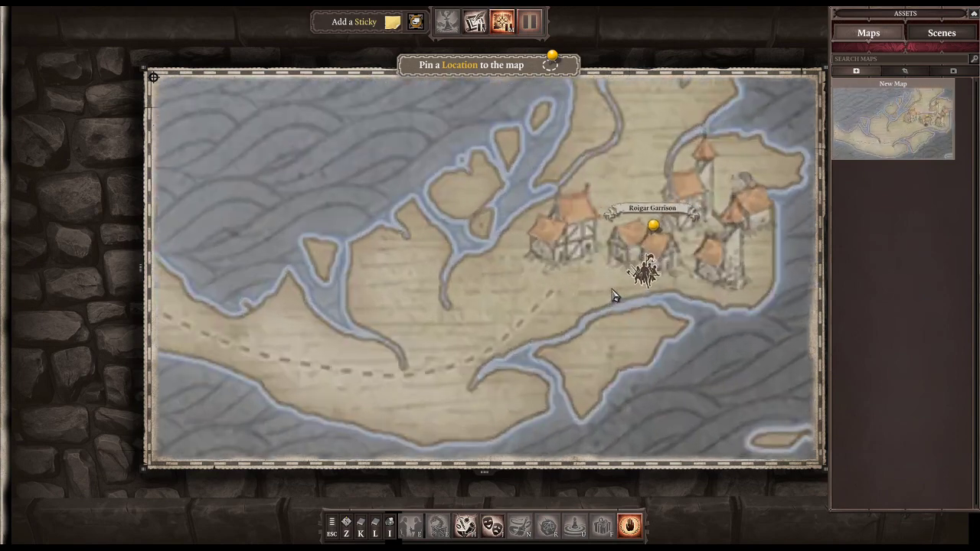
drag(530, 286, 604, 295)
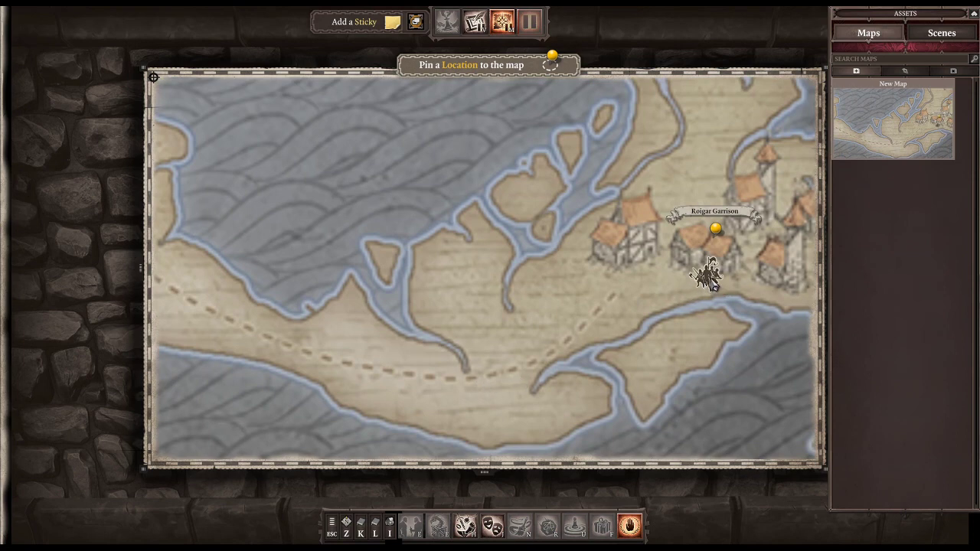
right_click(477, 376)
click(482, 361)
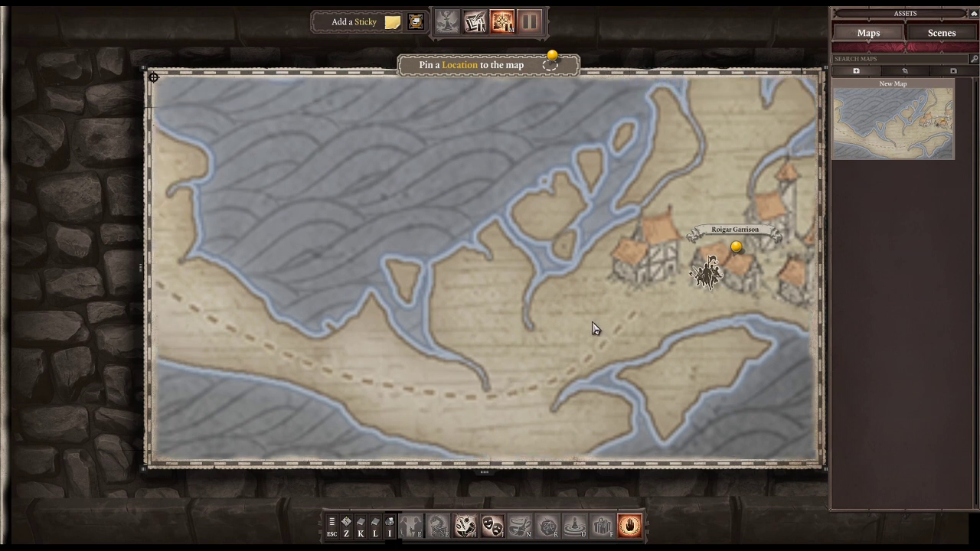
right_click(378, 343)
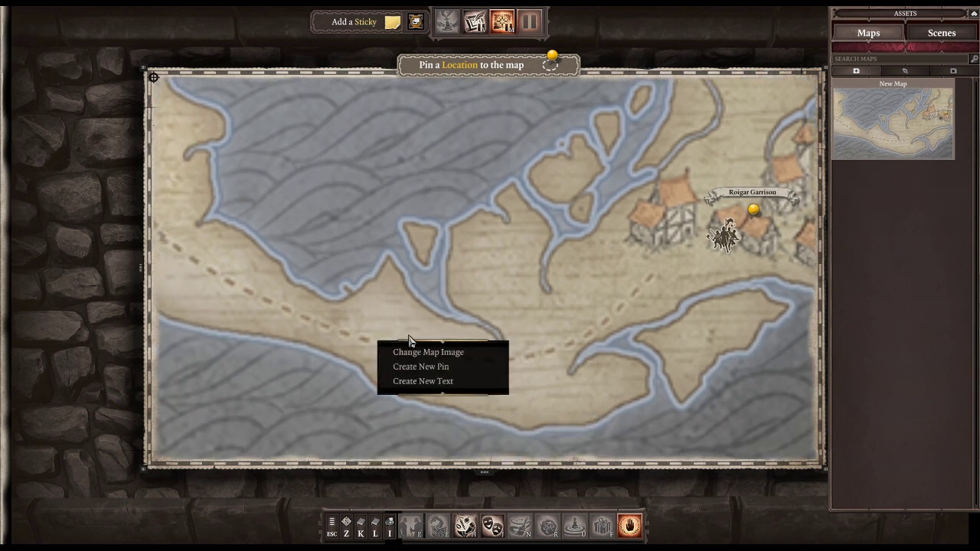
click(437, 366)
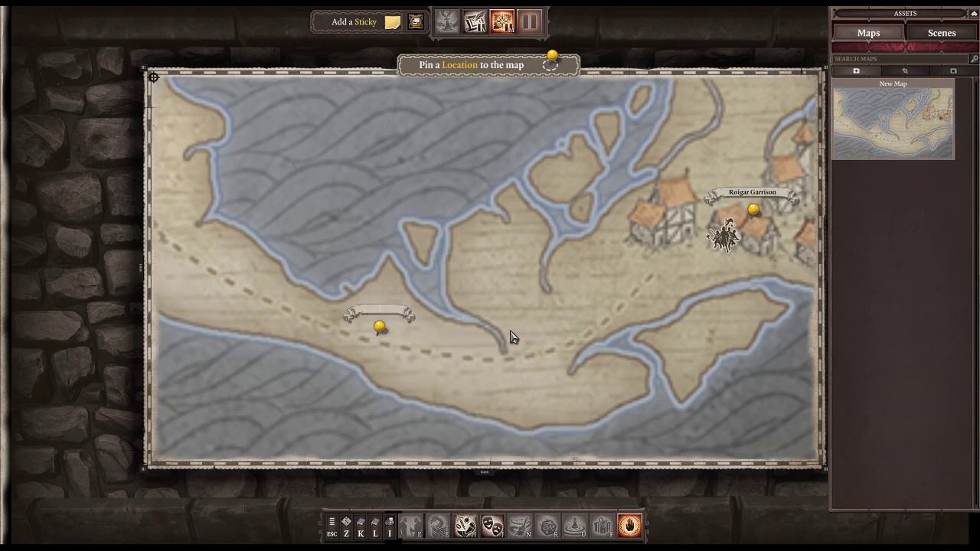
text(Enoc)
text(unter 1)
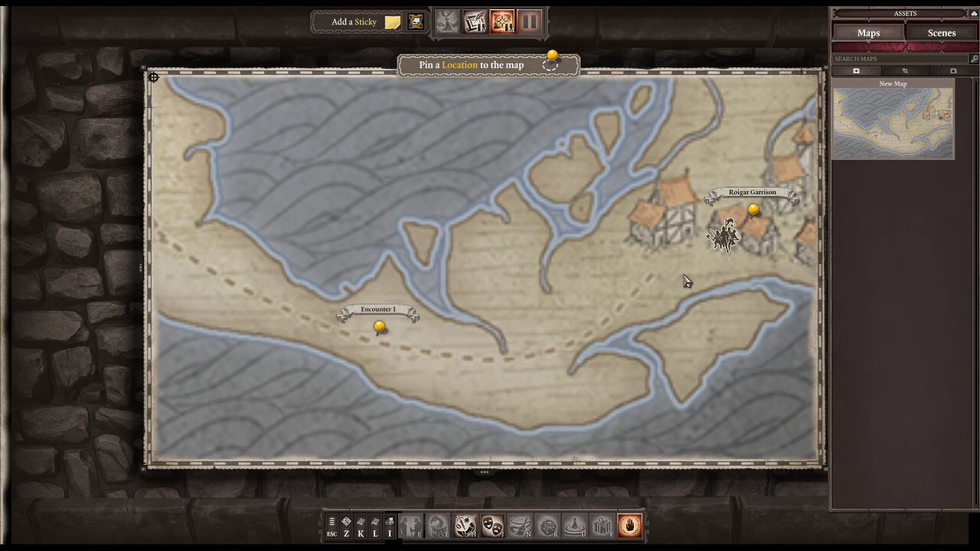
Move the Encounter 1 pin farther east along the dotted road and place the party marker back at Roigar Garrison
right_click(382, 328)
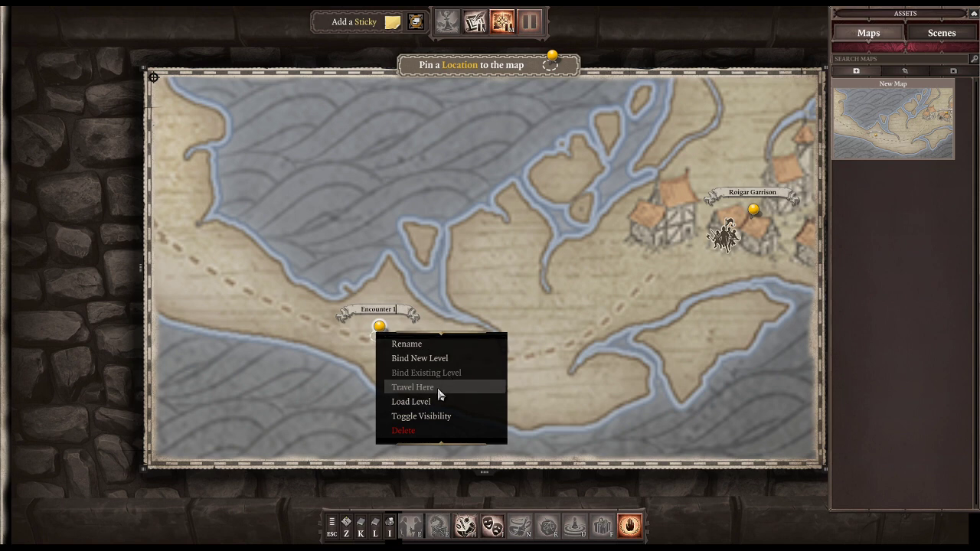
click(596, 340)
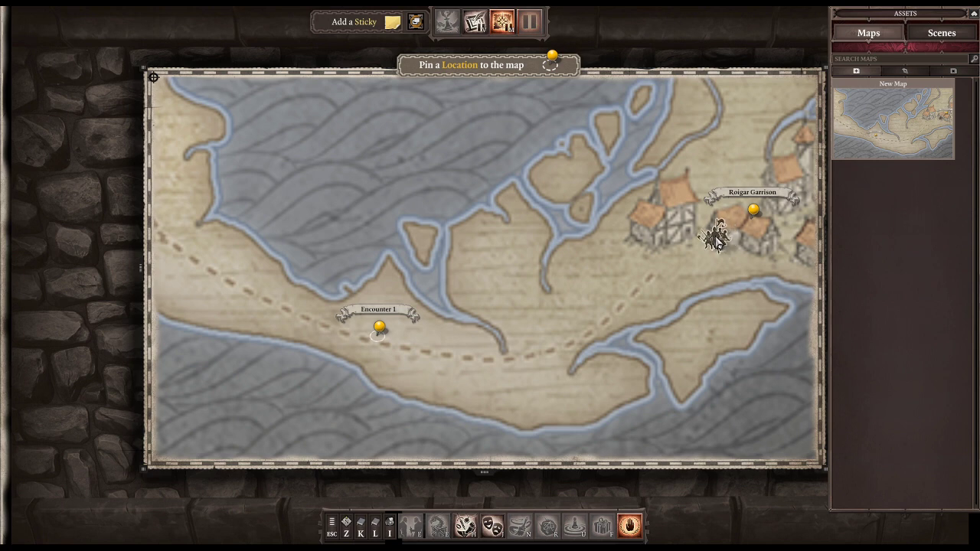
drag(718, 241, 508, 382)
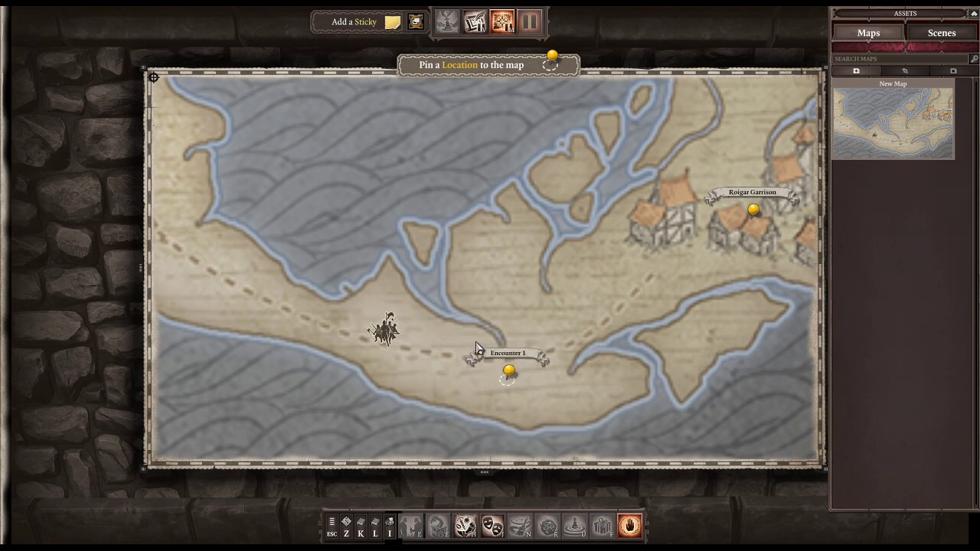
drag(385, 331, 730, 259)
Create a location pin named "House of Mastery" over the larger coastal town northwest of Roigar Garrison
scroll(651, 291, down, 5)
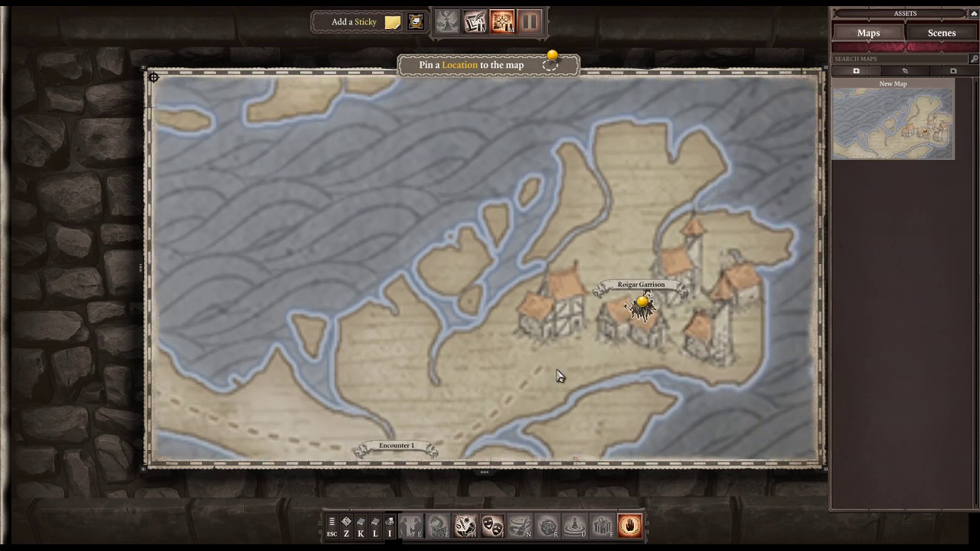
scroll(479, 278, down, 6)
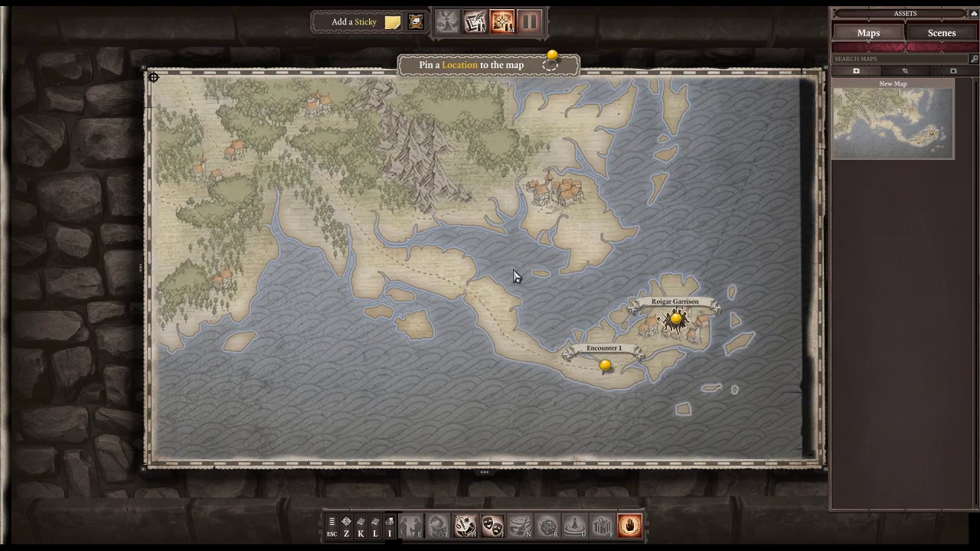
scroll(605, 335, down, 4)
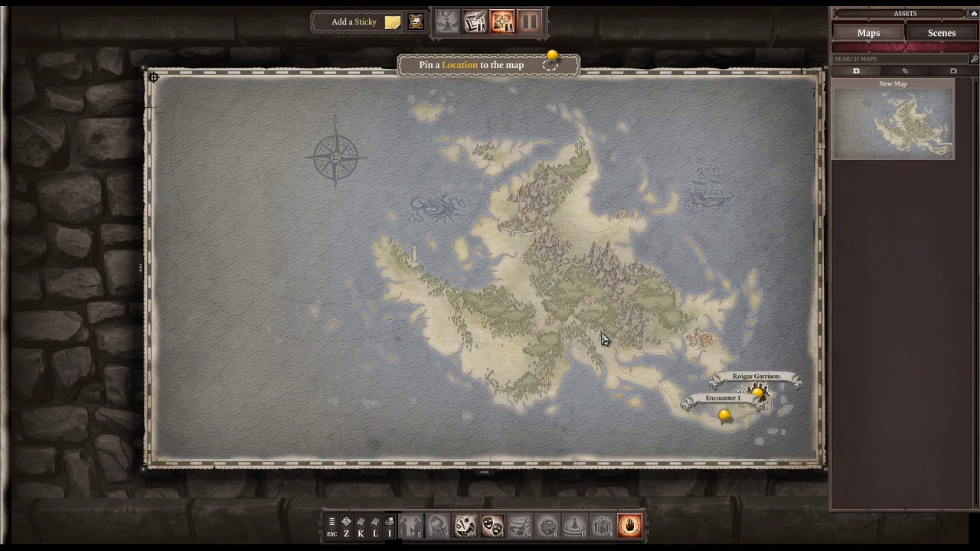
scroll(578, 283, up, 5)
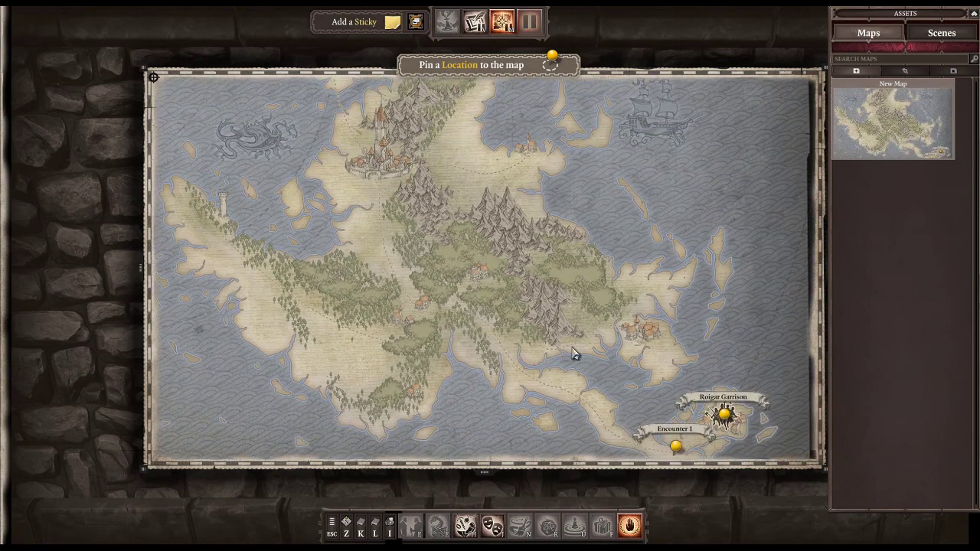
drag(575, 353, 379, 231)
scroll(668, 374, up, 8)
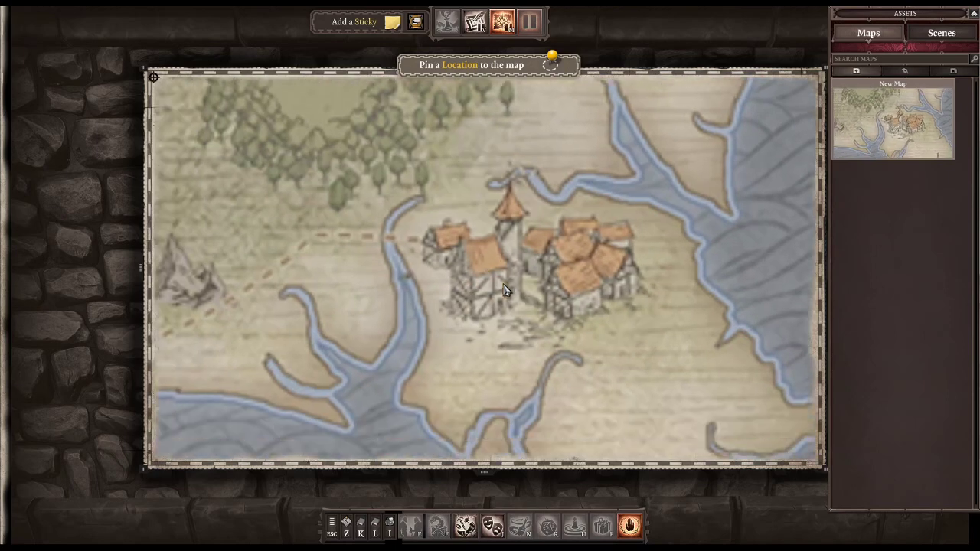
right_click(518, 274)
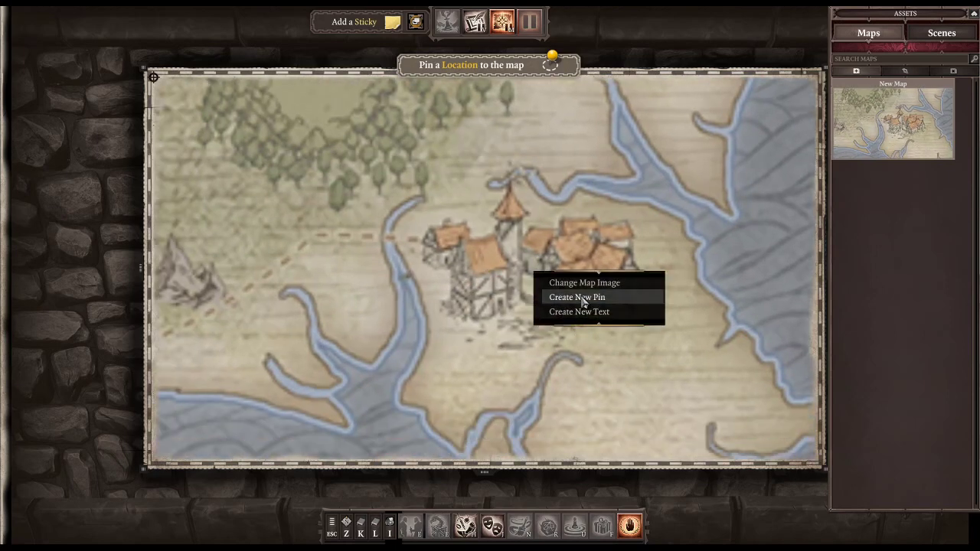
click(547, 302)
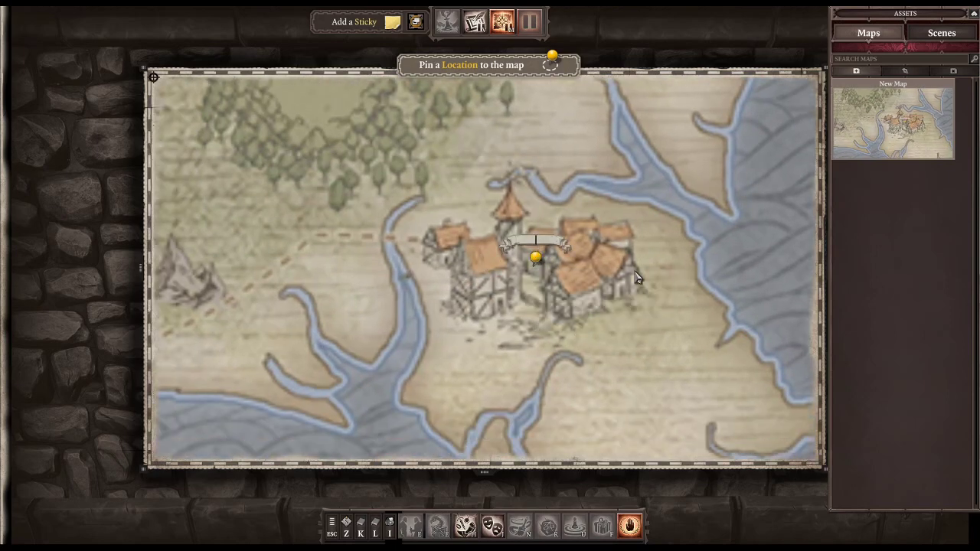
text(House of Mastery)
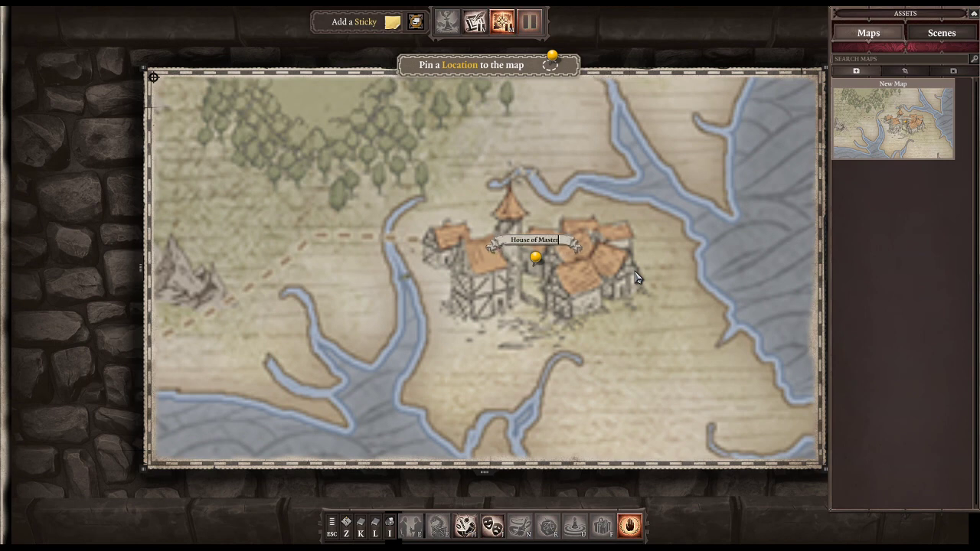
Toggle the visibility of the House of Mastery pin to hide it from the players
right_click(533, 260)
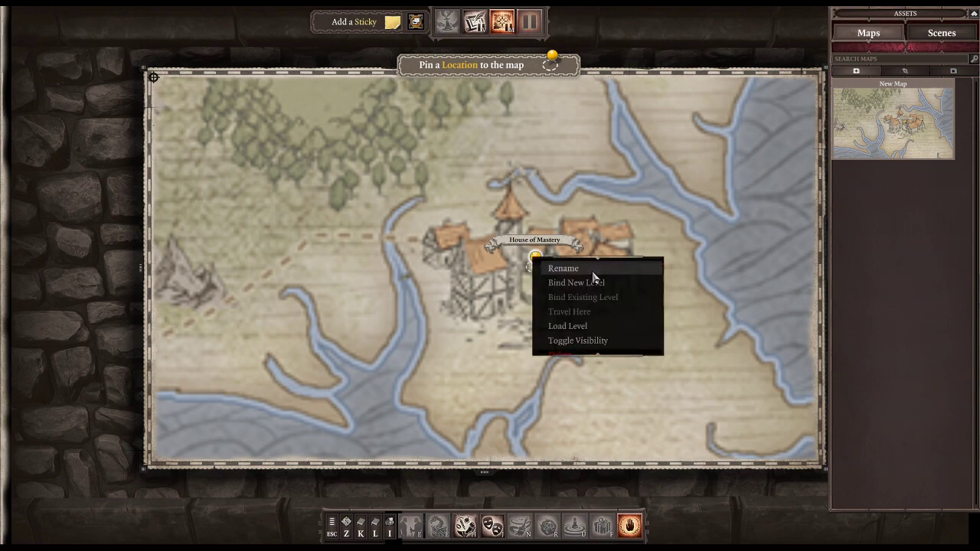
click(603, 342)
scroll(627, 310, up, 3)
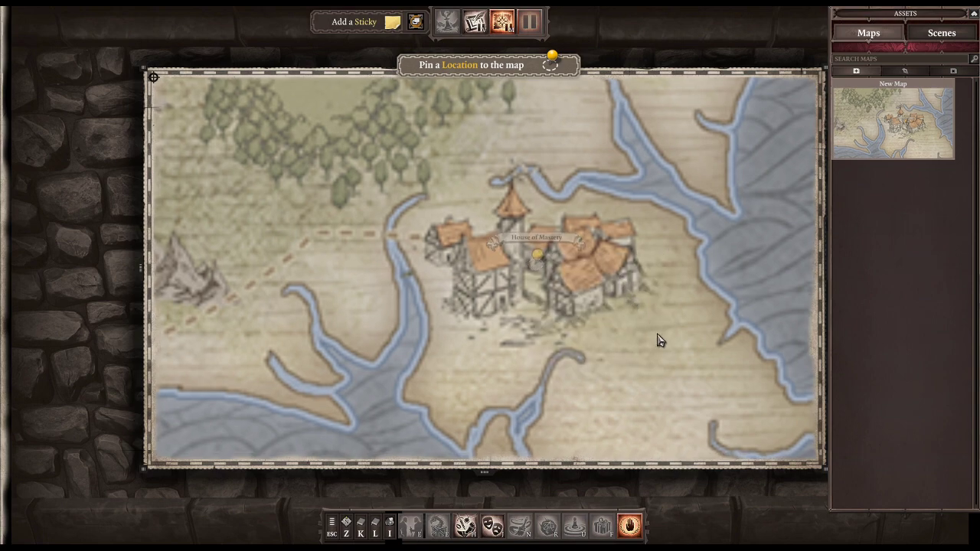
Toggle the visibility of the Encounter 1 pin to hide it from the players
scroll(602, 298, down, 5)
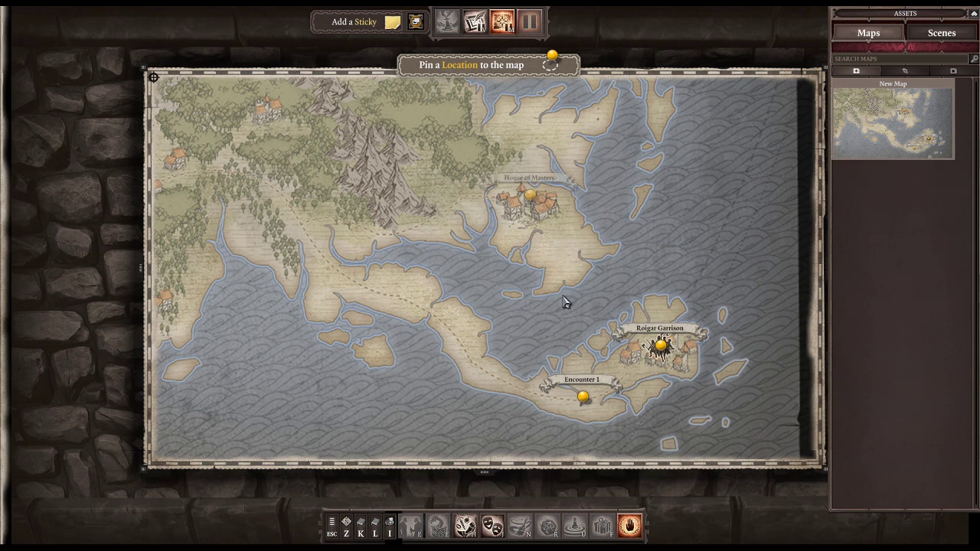
scroll(681, 295, up, 2)
scroll(663, 333, up, 1)
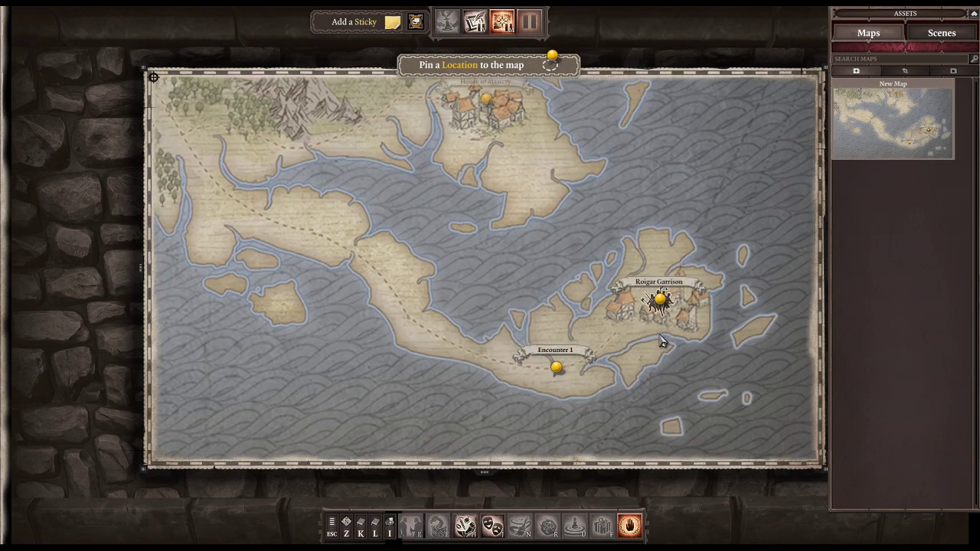
scroll(653, 337, up, 1)
drag(526, 415, 533, 353)
right_click(521, 339)
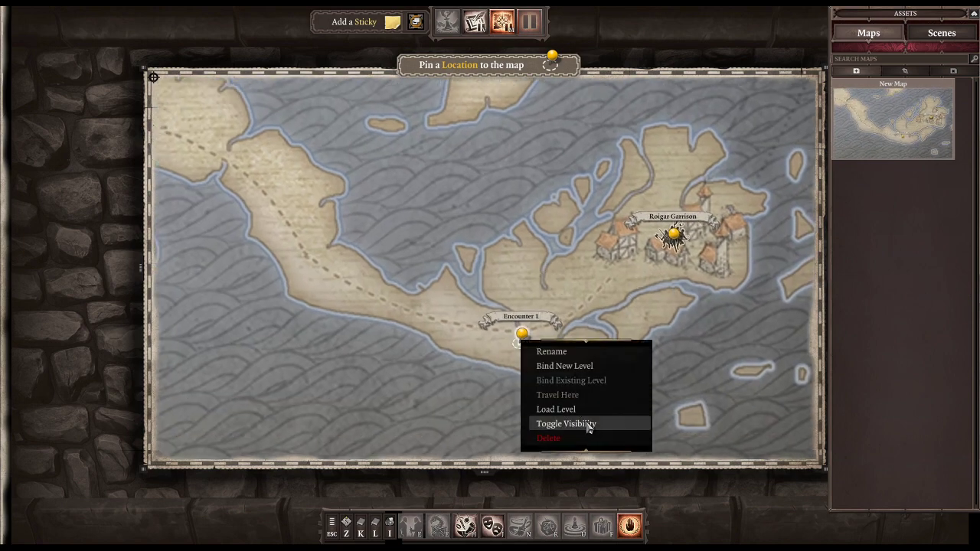
click(593, 427)
Toggle the visibility of the Encounter 1 pin again to reveal it to the players
drag(609, 292, 624, 356)
scroll(601, 328, down, 2)
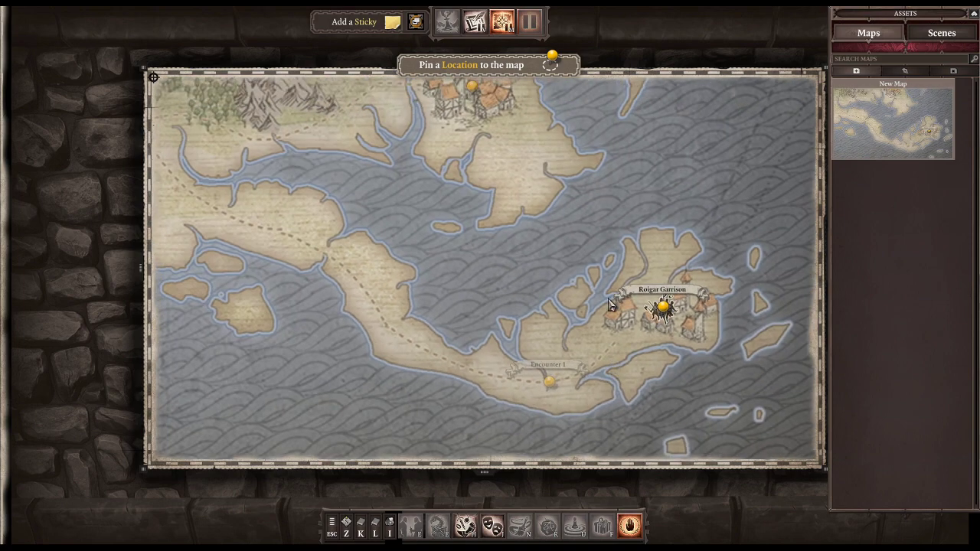
scroll(593, 298, up, 1)
scroll(528, 268, down, 1)
drag(436, 242, 580, 276)
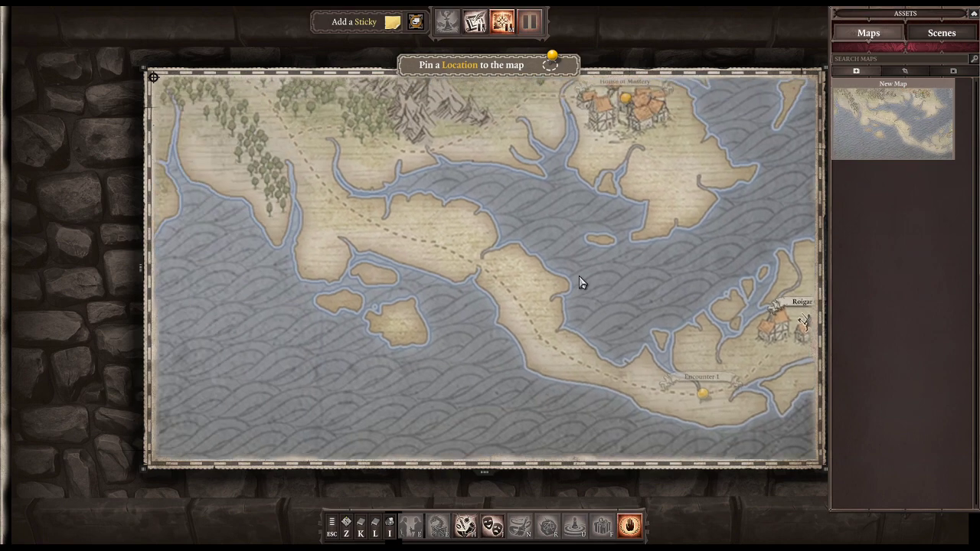
drag(438, 191, 516, 320)
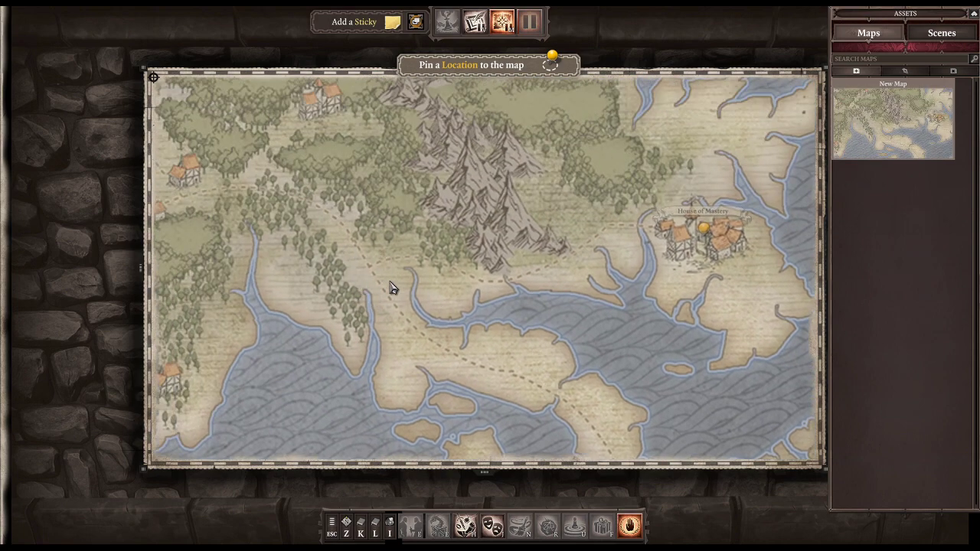
drag(504, 325, 440, 218)
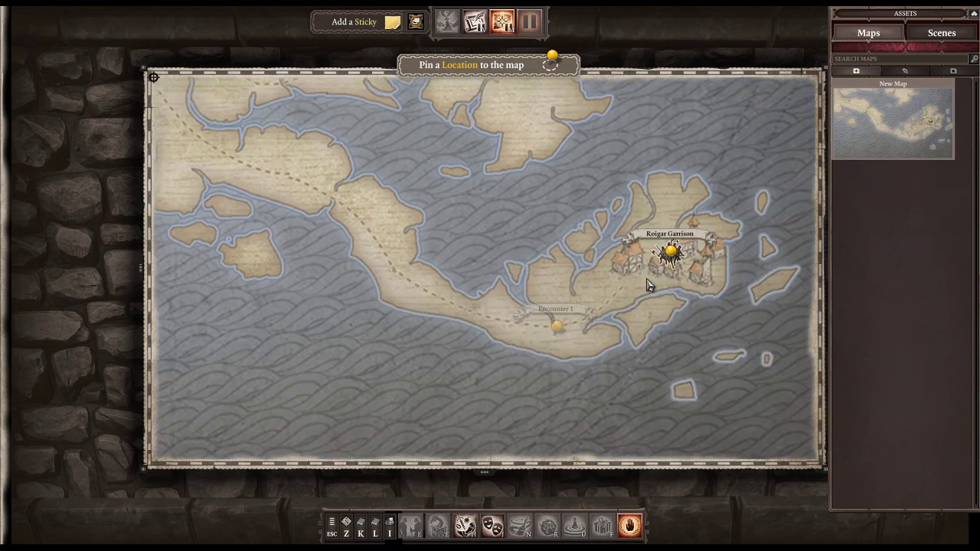
right_click(557, 329)
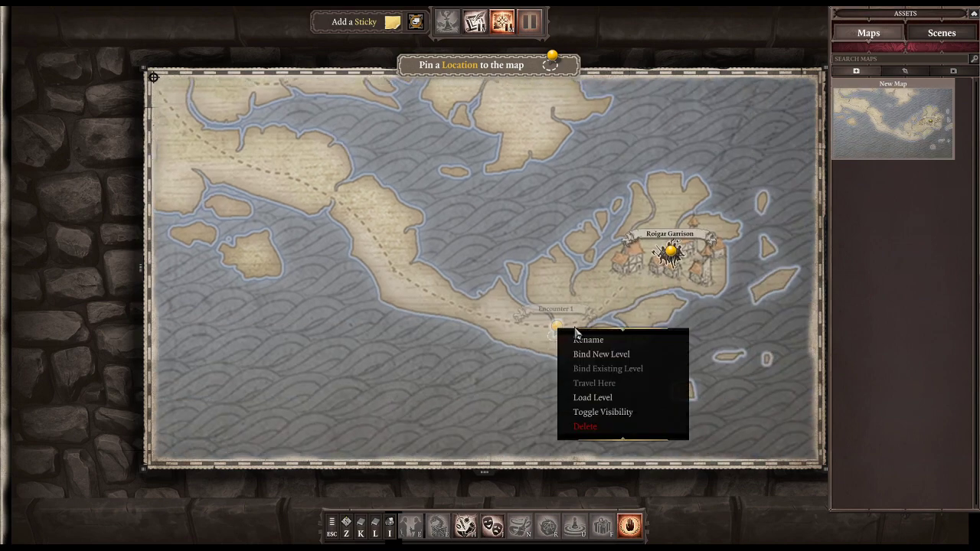
click(626, 398)
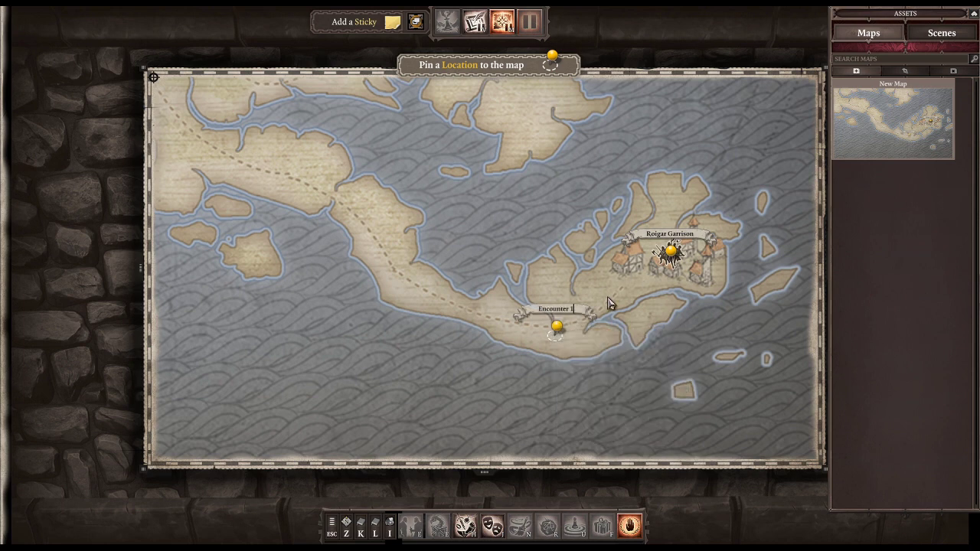
drag(632, 324, 612, 370)
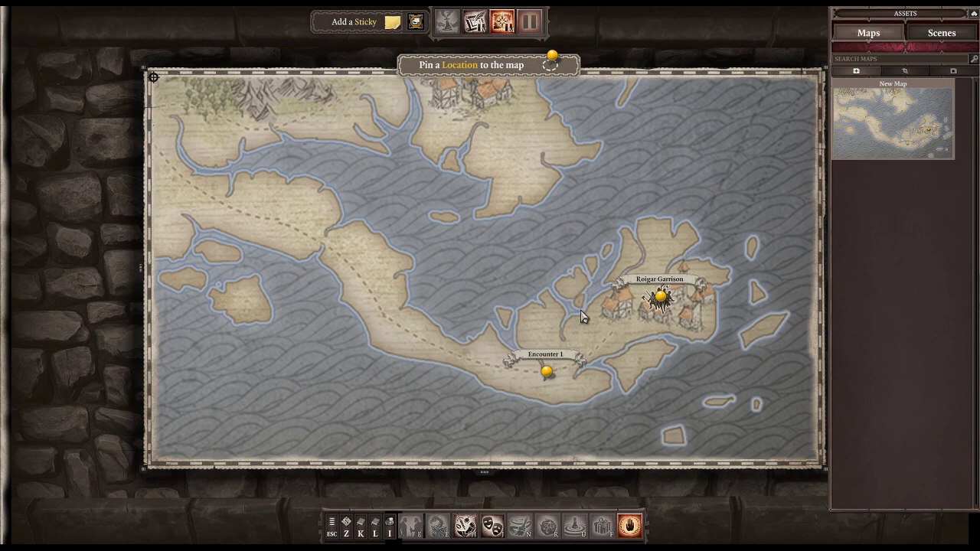
drag(597, 281, 568, 238)
scroll(618, 268, up, 3)
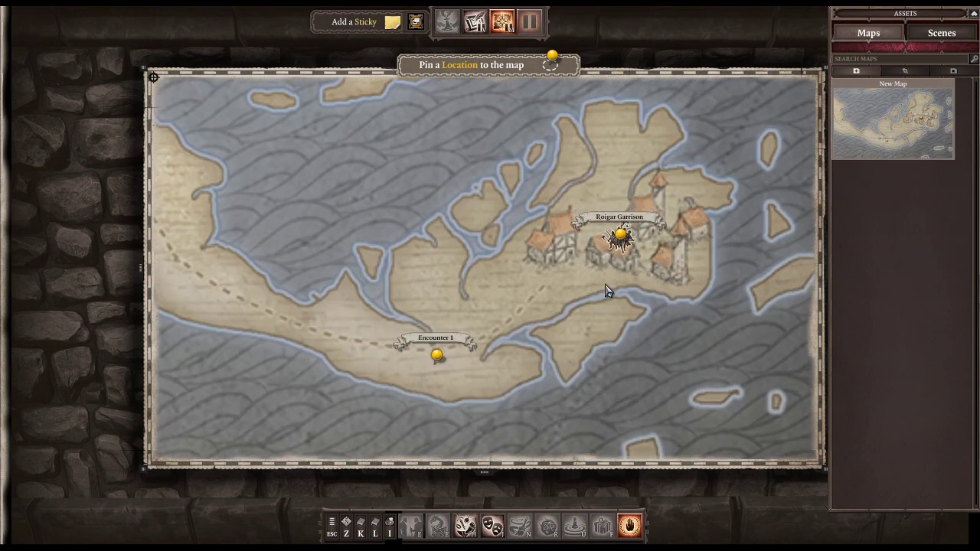
scroll(593, 340, down, 5)
scroll(604, 337, down, 5)
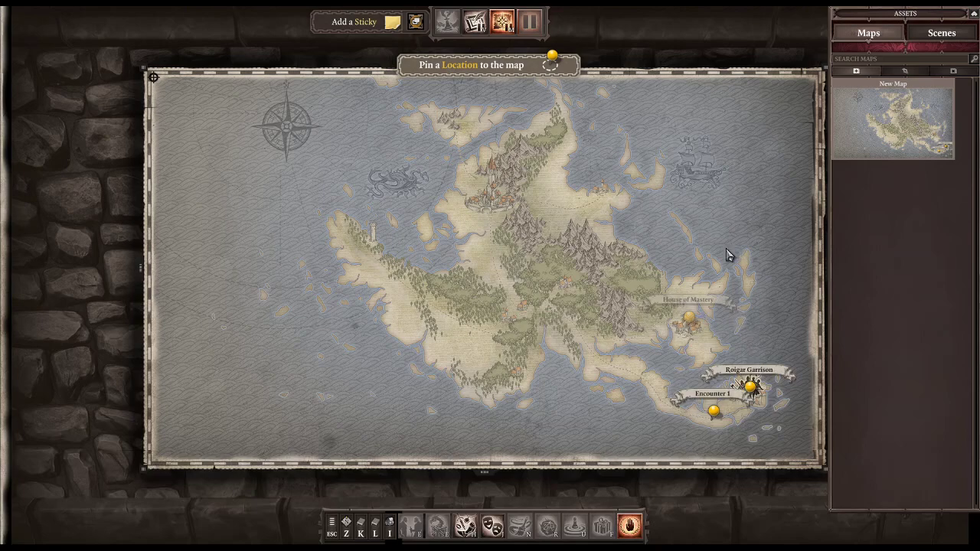
Create a new scene named "Oceana" from the "Beach - Creek" level template
click(942, 33)
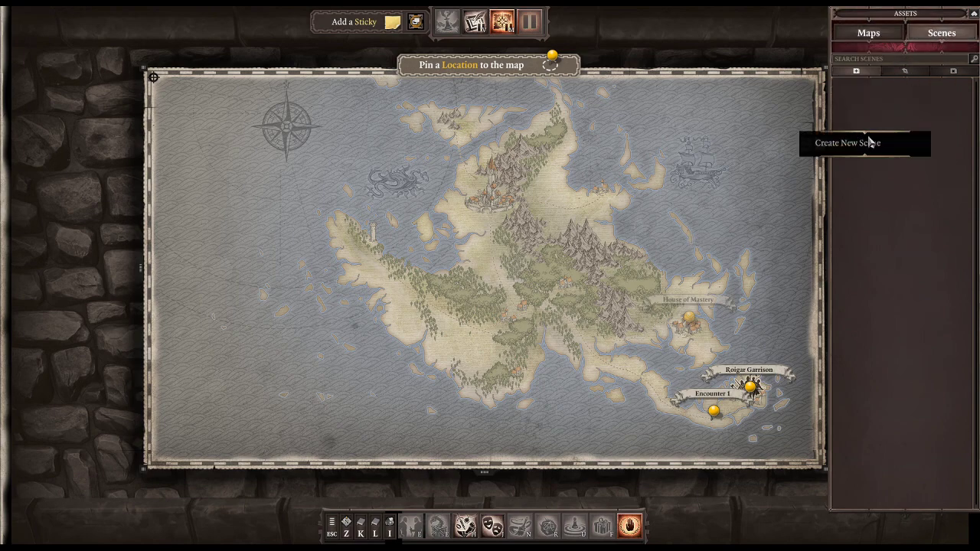
click(871, 142)
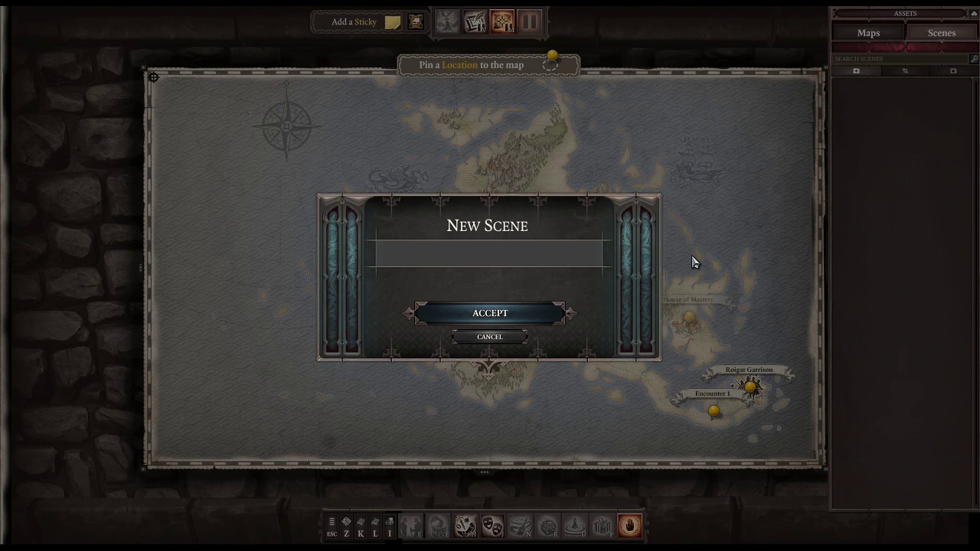
text(Ocena)
text(s)
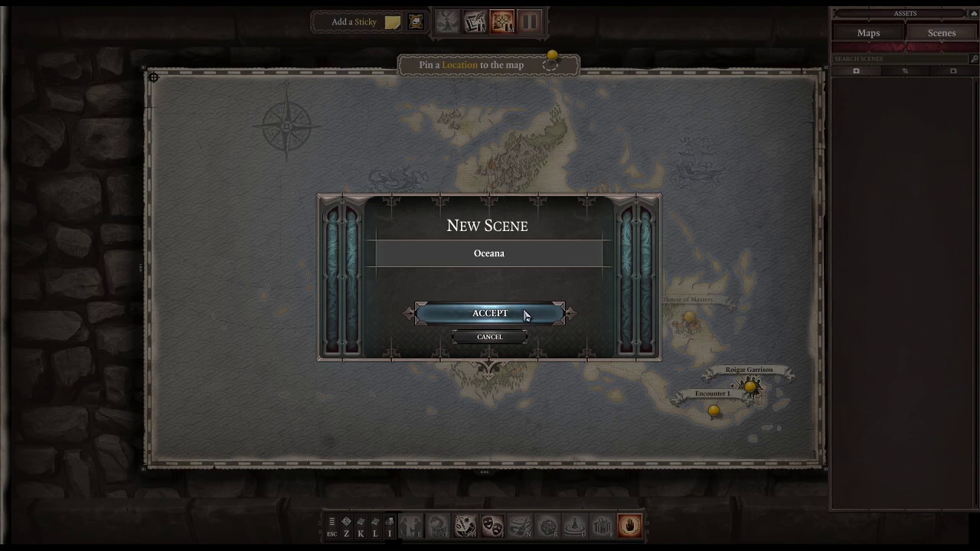
click(525, 313)
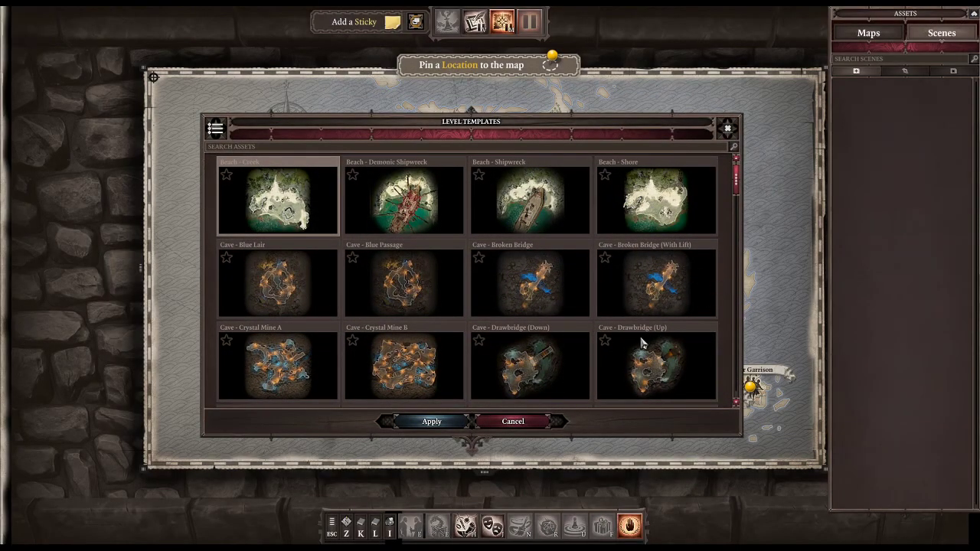
click(429, 421)
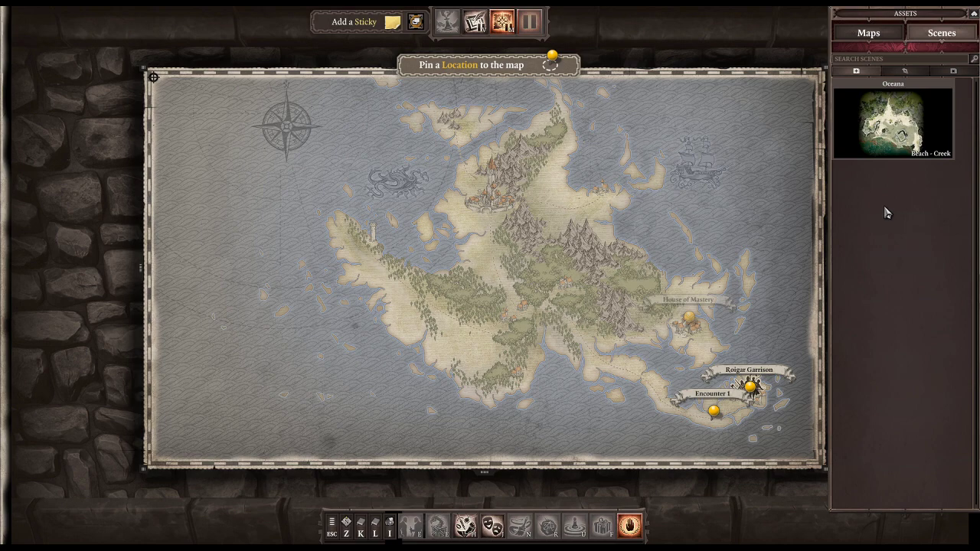
Check the level-binding options of the Roigar Garrison pin and dismiss them without choosing one
right_click(756, 388)
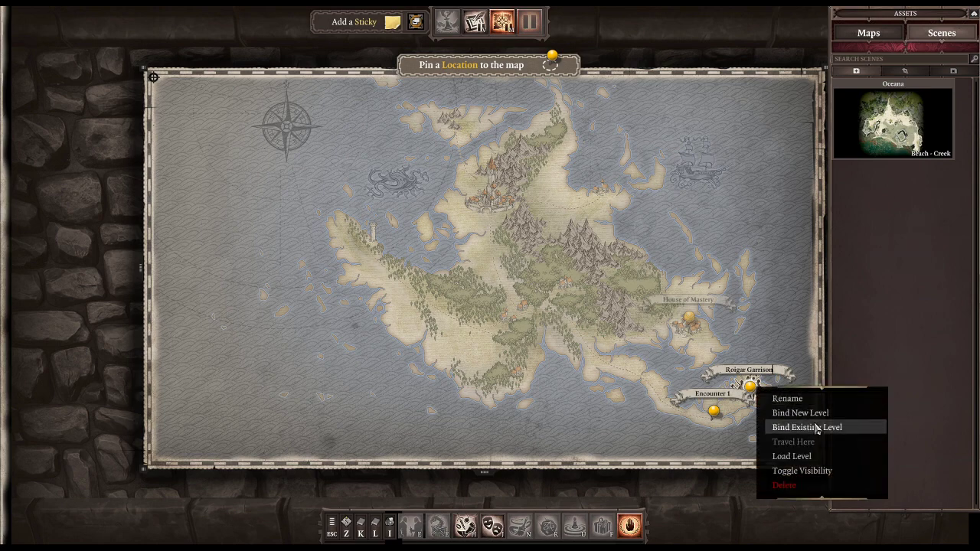
click(764, 301)
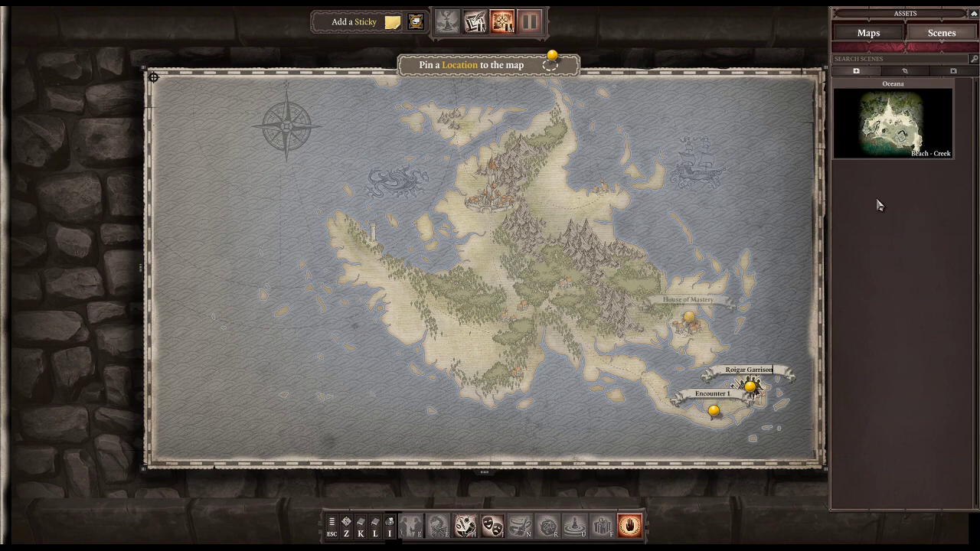
Create a new folder among the campaign's map assets and add a second map
click(868, 33)
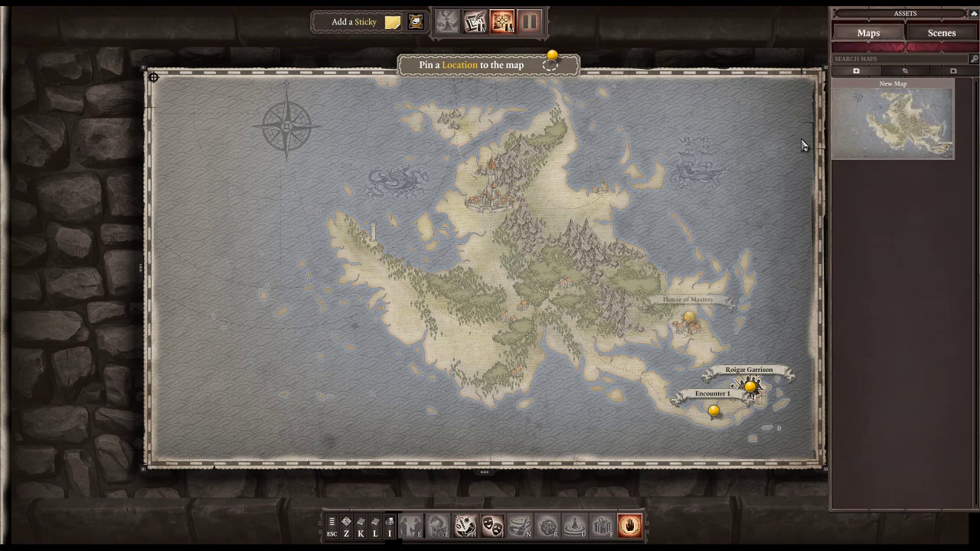
click(867, 72)
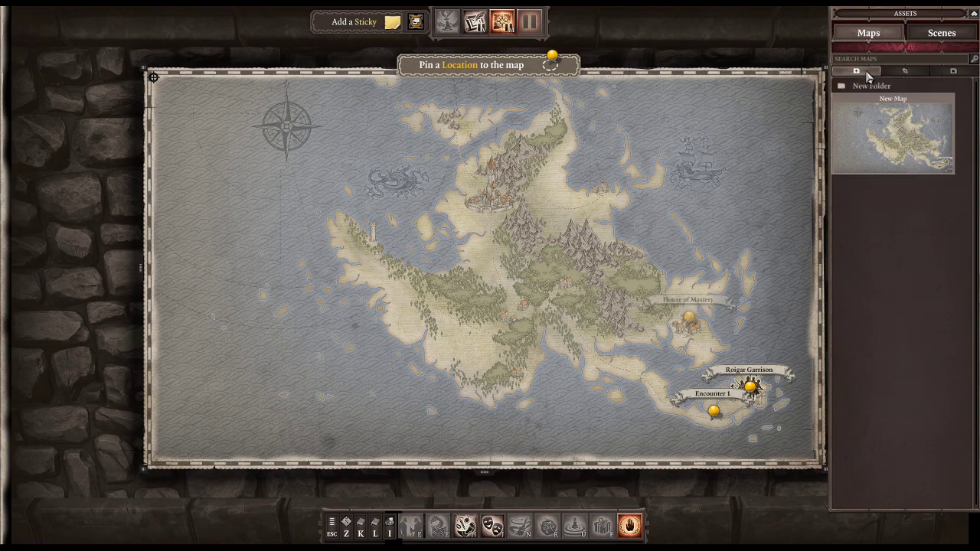
right_click(905, 224)
click(905, 194)
right_click(887, 195)
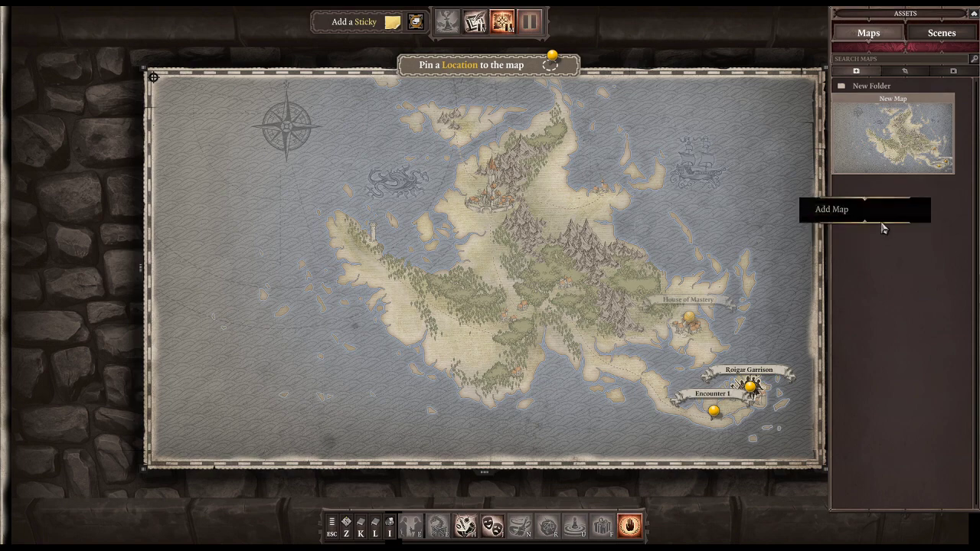
click(878, 211)
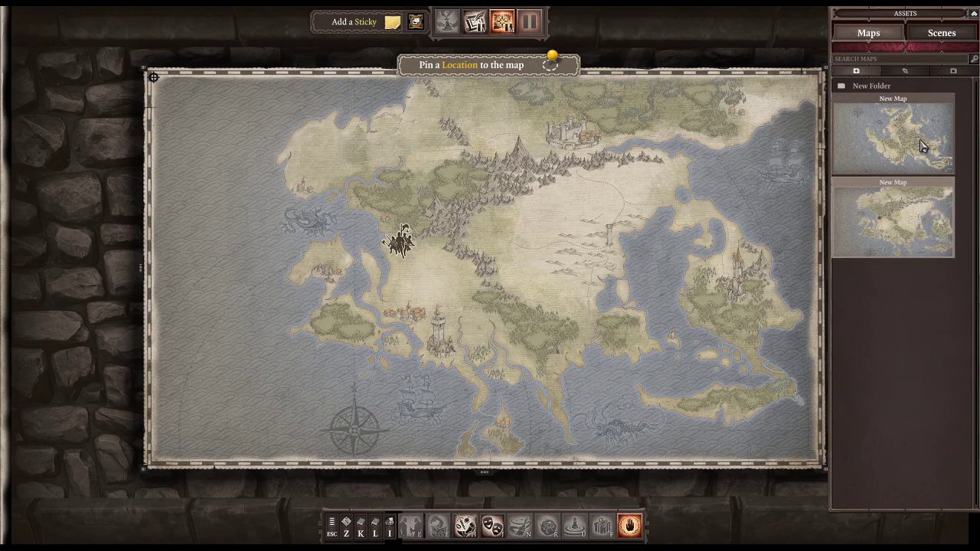
View the background images available for the second map and close the selection without applying one
right_click(884, 221)
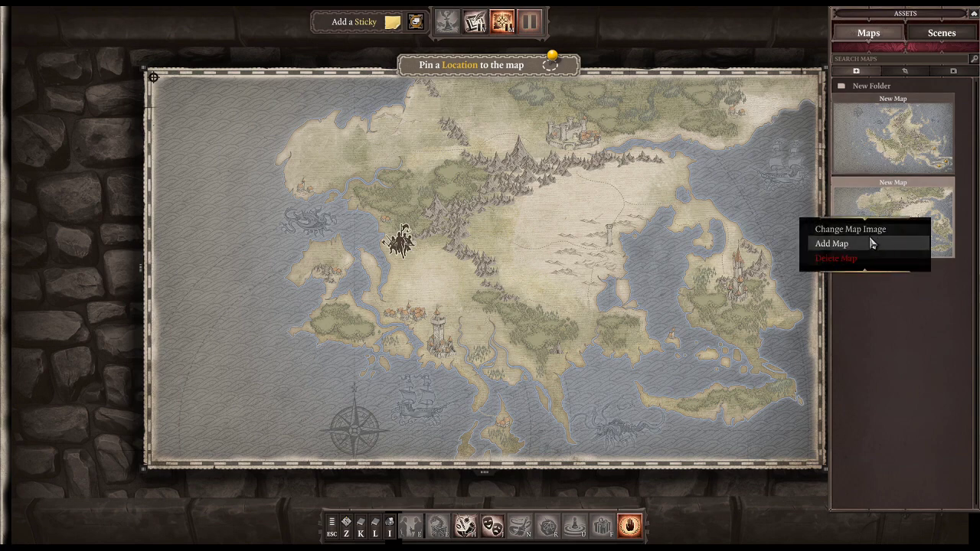
click(881, 229)
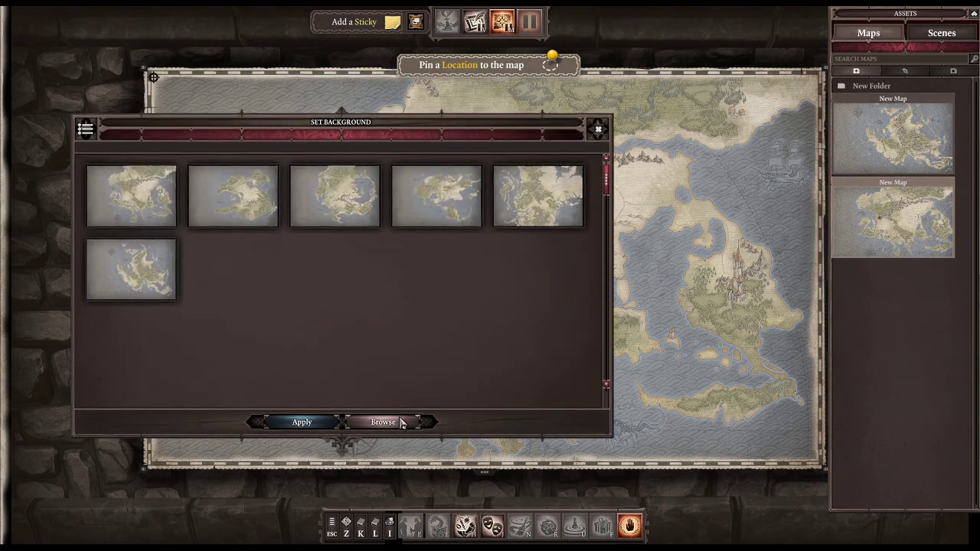
click(599, 129)
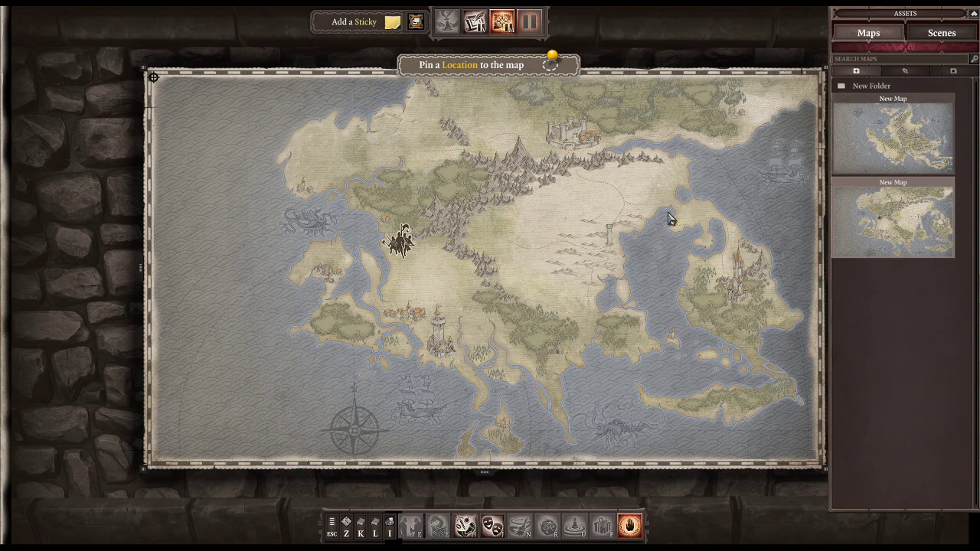
Reopen the first map with the location pins and rename it "Wulding"
click(905, 106)
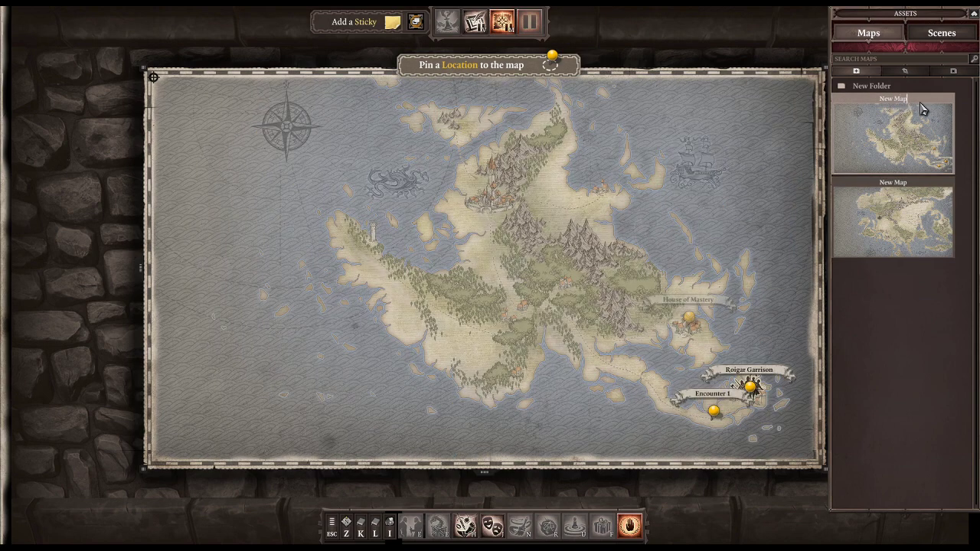
key(BackSpace)
key(BackSpace)
key(BackSpace)
key(BackSpace)
key(BackSpace)
key(BackSpace)
key(BackSpace)
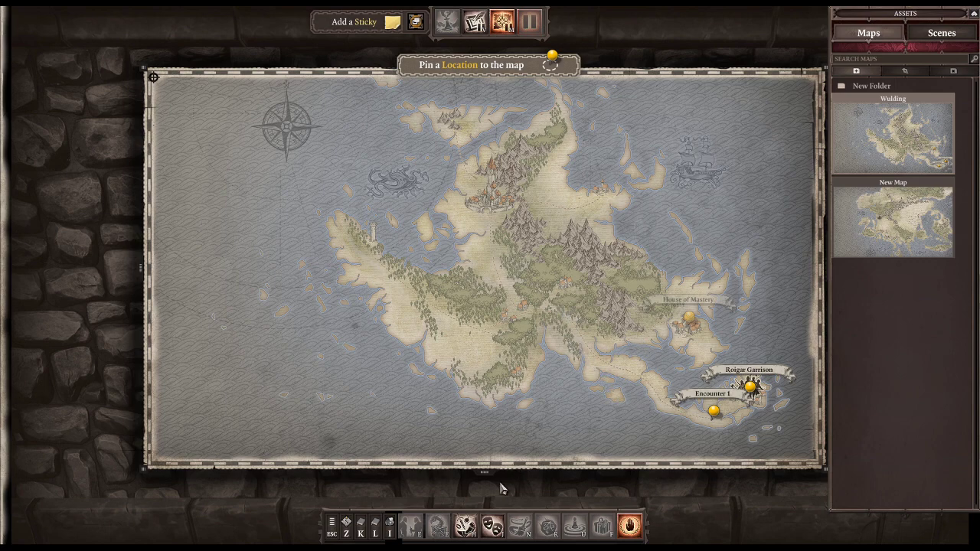
Open the Item Generator and examine the Mood Panel's atmosphere, music, ambience and sound categories, including the Night atmospheres and Explosions sounds
click(468, 527)
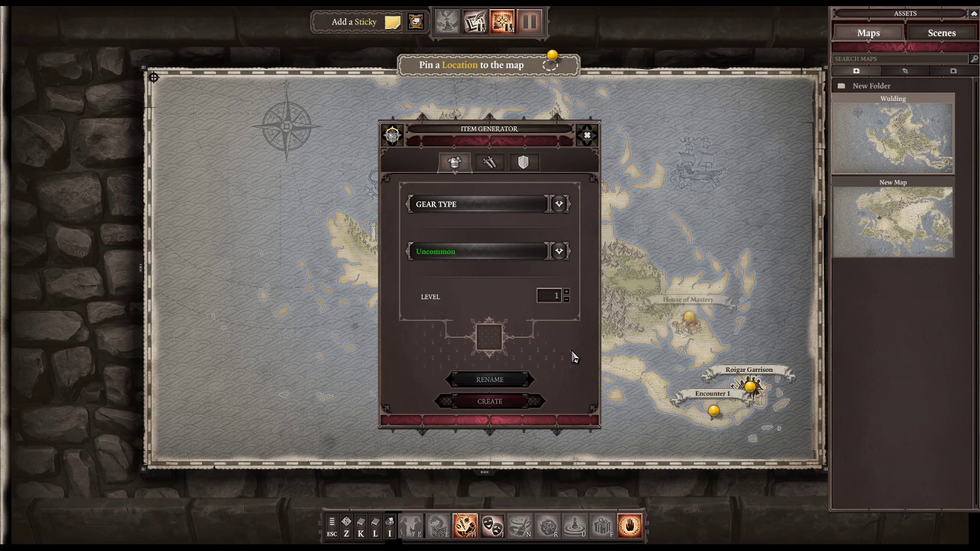
click(492, 526)
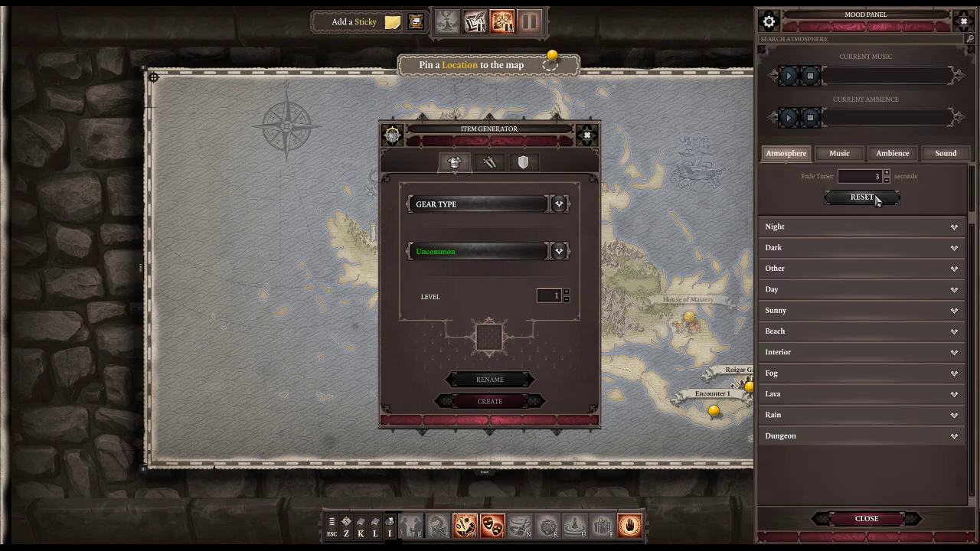
click(858, 226)
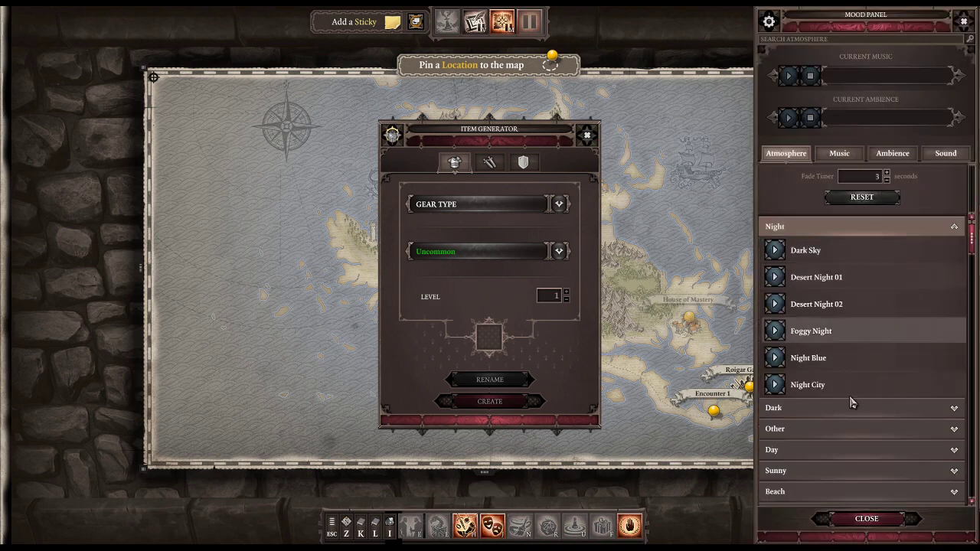
click(858, 428)
scroll(858, 428, down, 6)
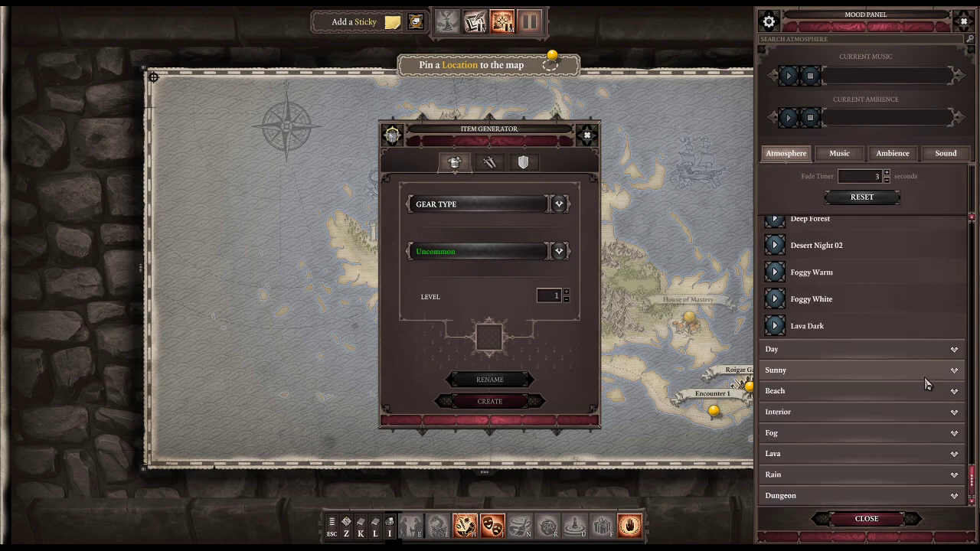
click(839, 154)
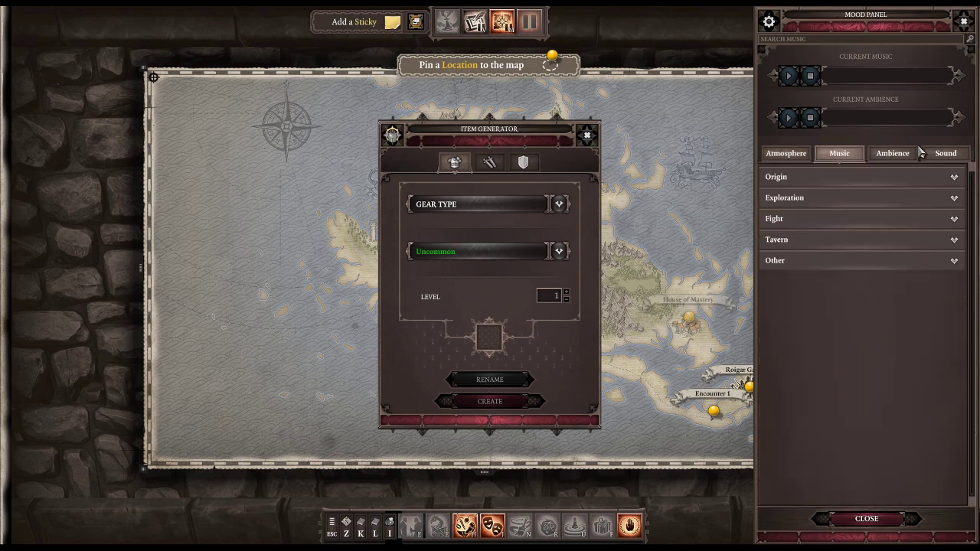
click(893, 154)
click(941, 154)
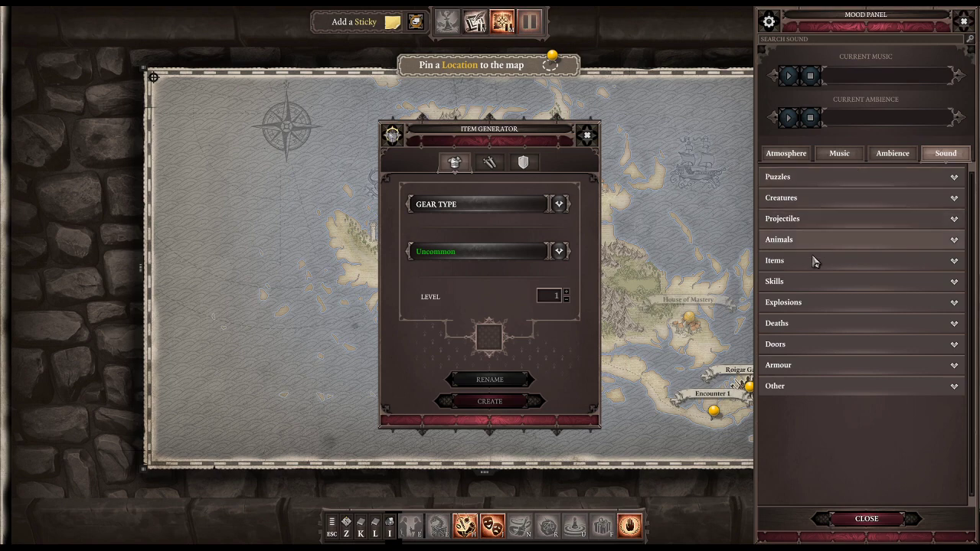
click(838, 307)
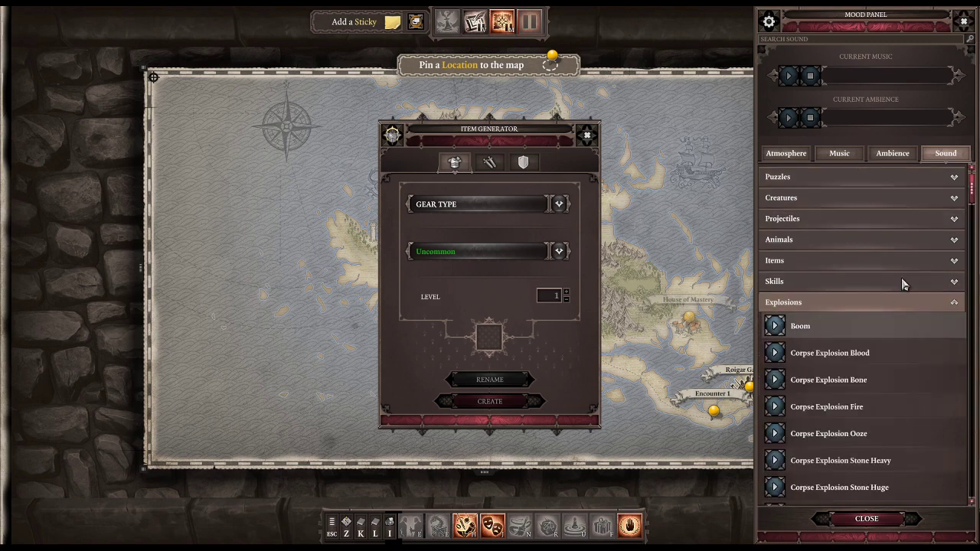
Examine the Explosions, Deaths and Doors sounds in the Mood Panel and close the Item Generator and Mood Panel
scroll(841, 307, down, 3)
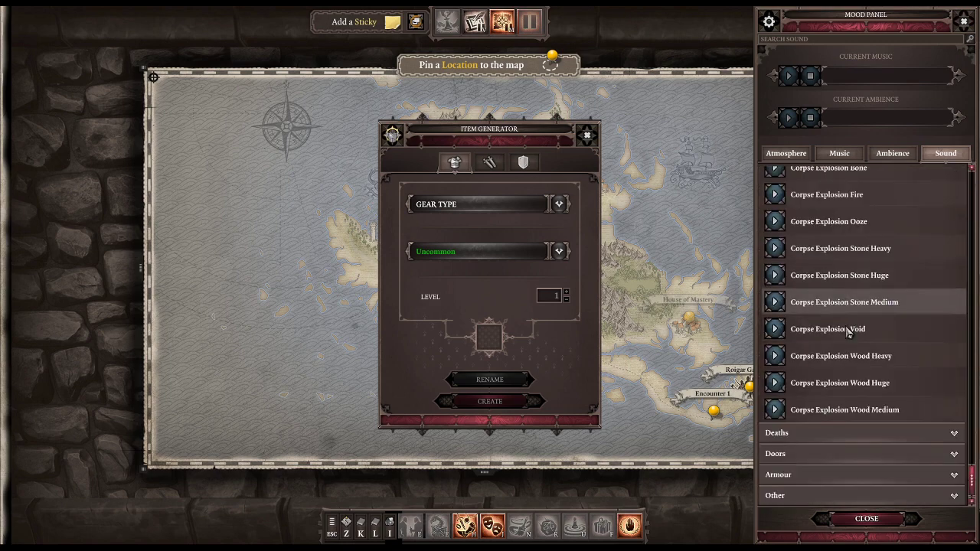
click(804, 434)
scroll(858, 390, down, 3)
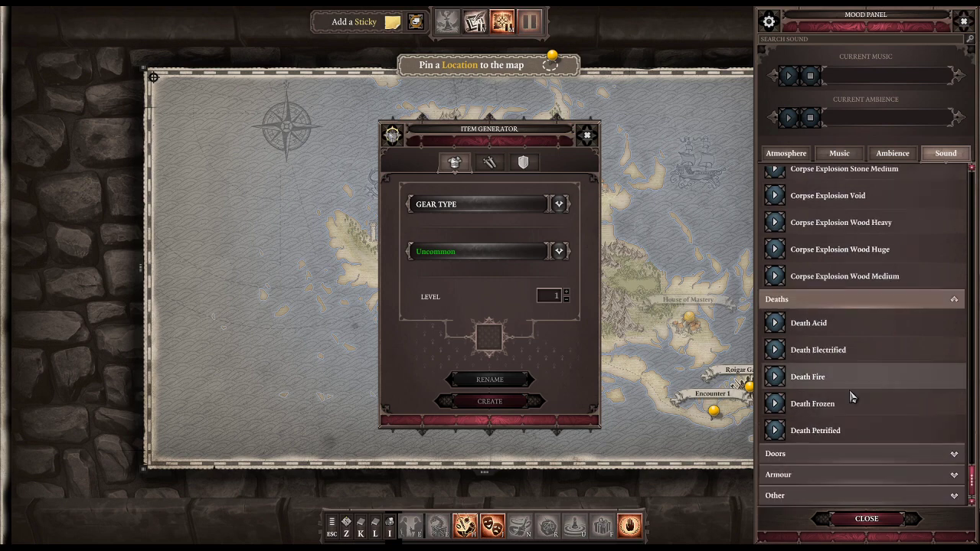
click(844, 455)
scroll(881, 385, down, 6)
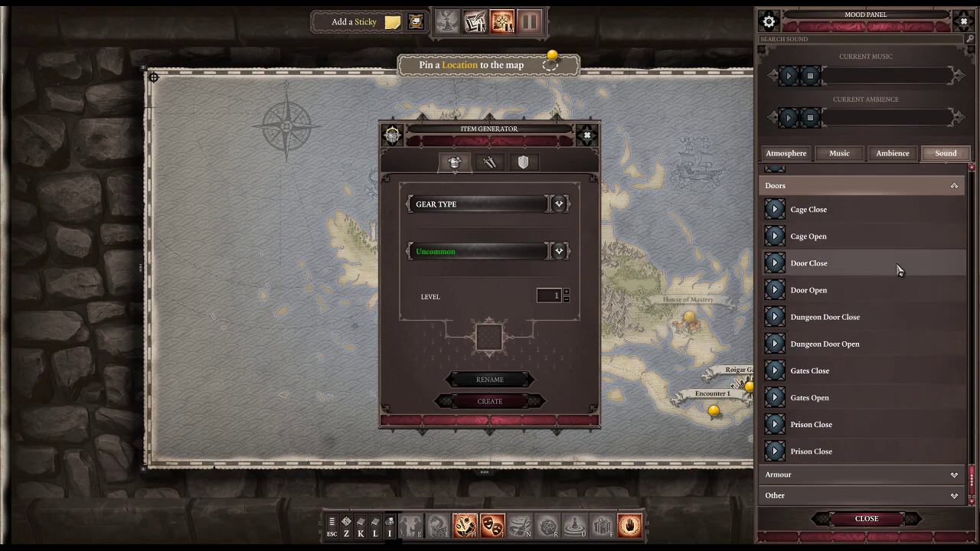
click(587, 135)
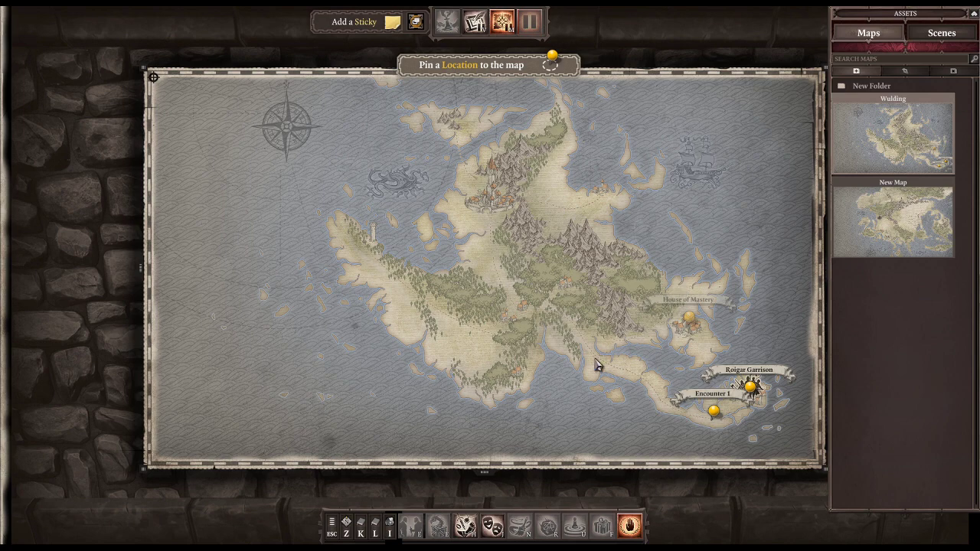
Turn the highlighted hand mode off and back on
click(631, 527)
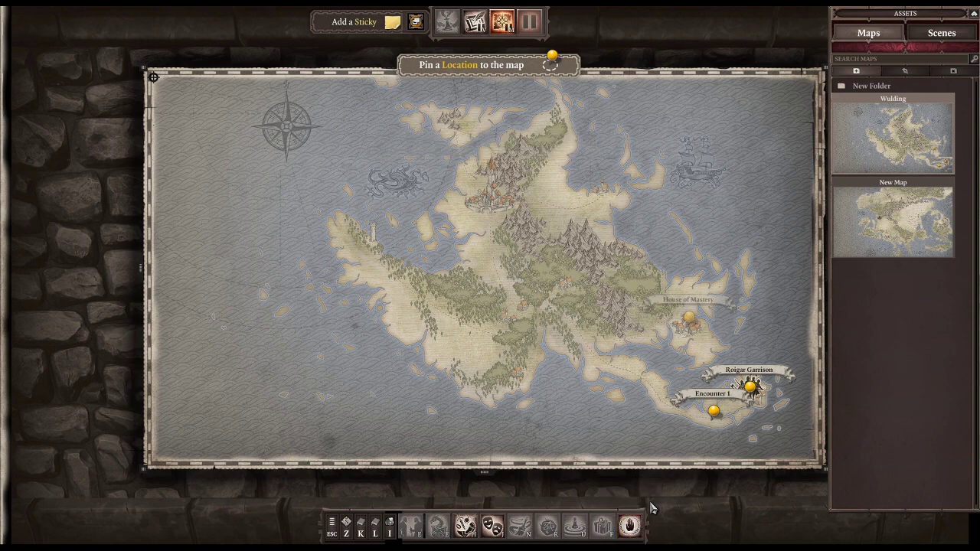
click(630, 526)
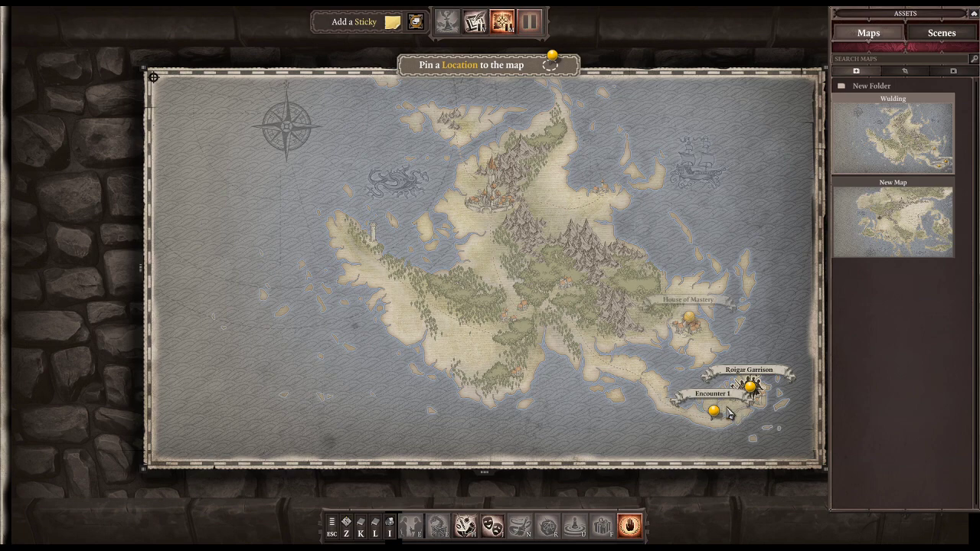
Place a sticky beside the Roigar Garrison pin with the text "There is lore here" and reopen it to check the note
scroll(731, 413, up, 5)
scroll(732, 410, up, 4)
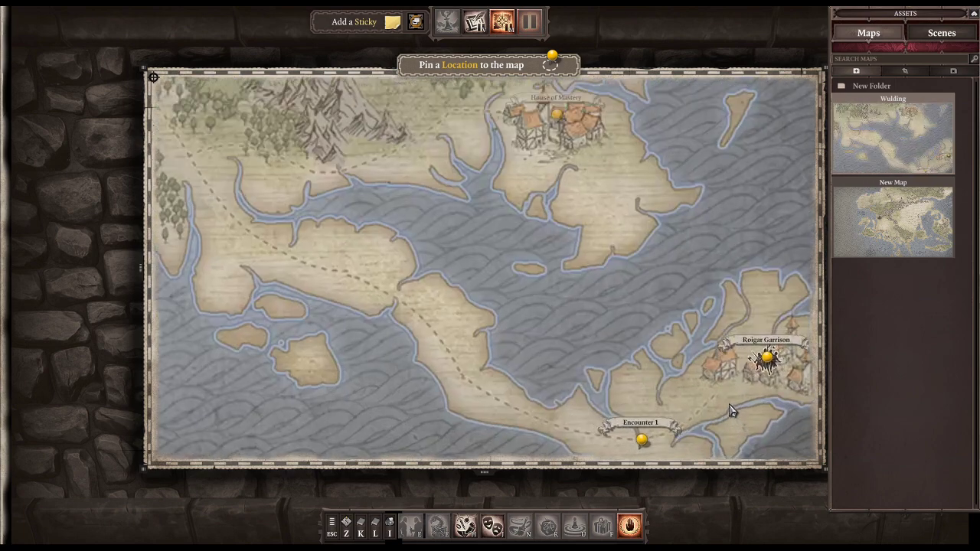
drag(731, 409, 508, 263)
scroll(560, 245, up, 3)
drag(514, 175, 541, 314)
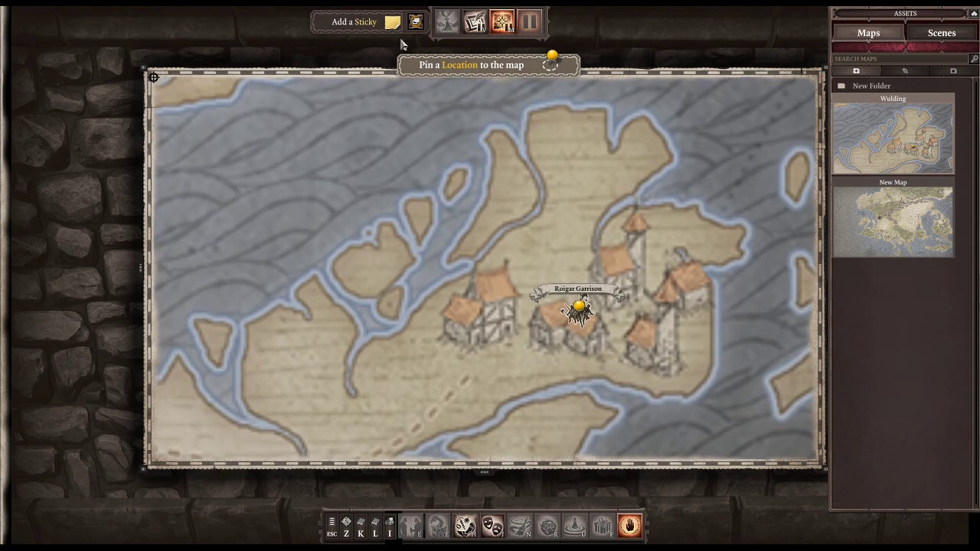
drag(392, 22, 620, 341)
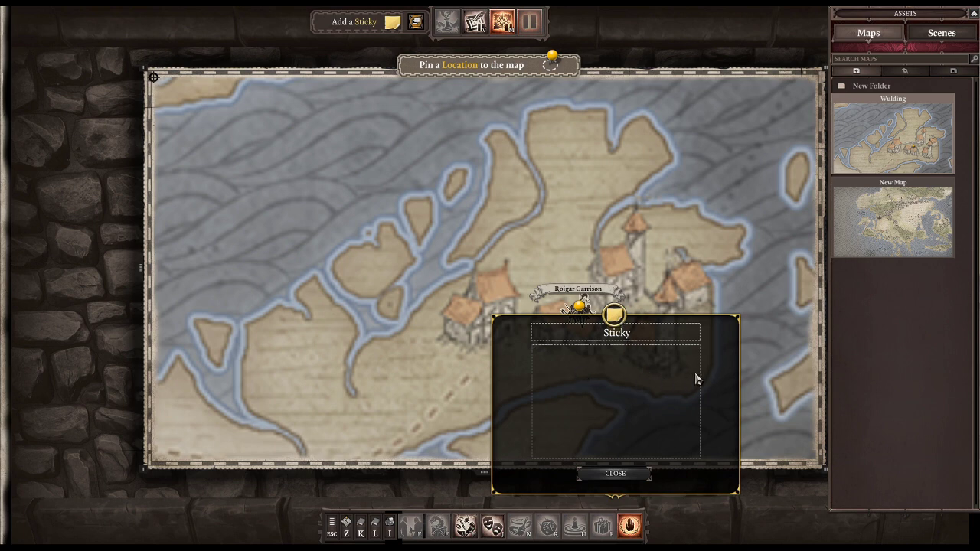
text(There)
key(BackSpace)
key(BackSpace)
key(BackSpace)
text(ere is lore here)
click(612, 472)
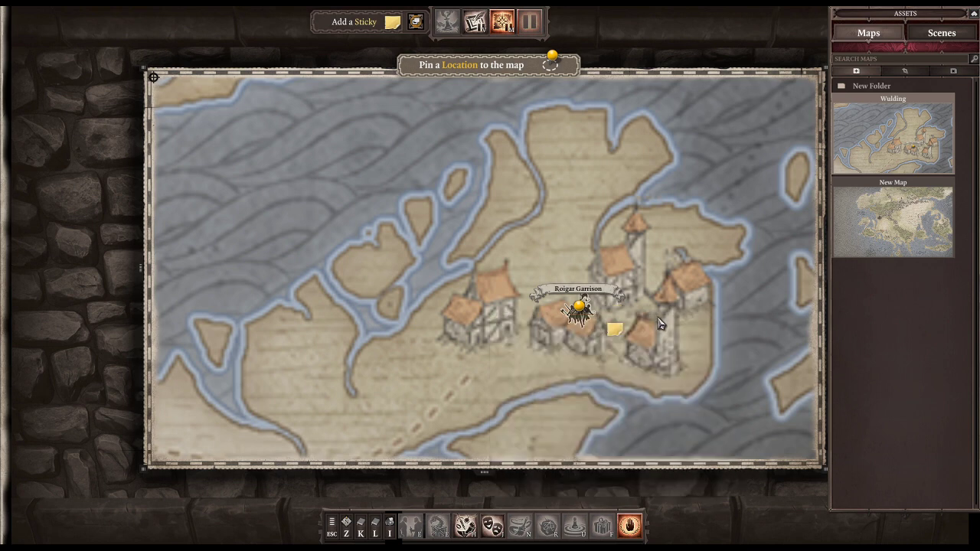
click(617, 335)
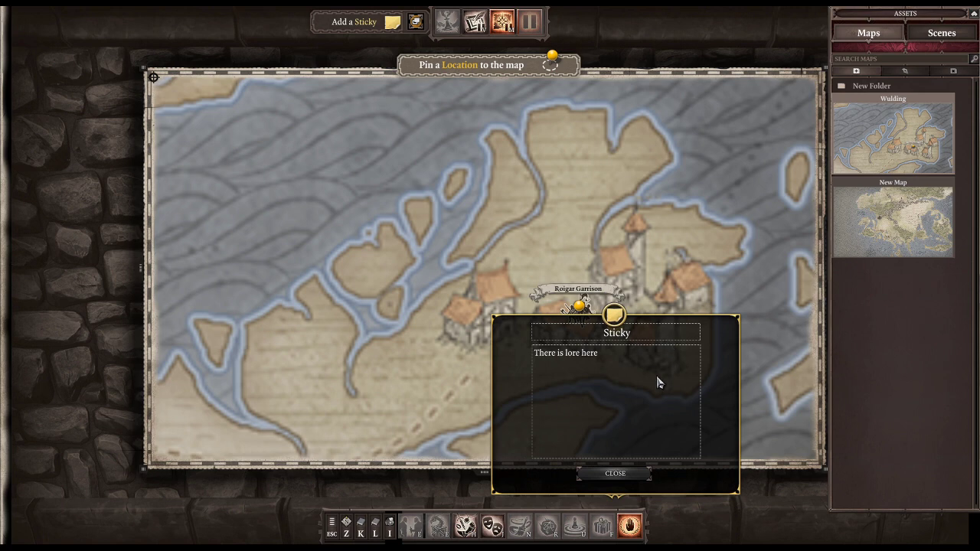
click(629, 473)
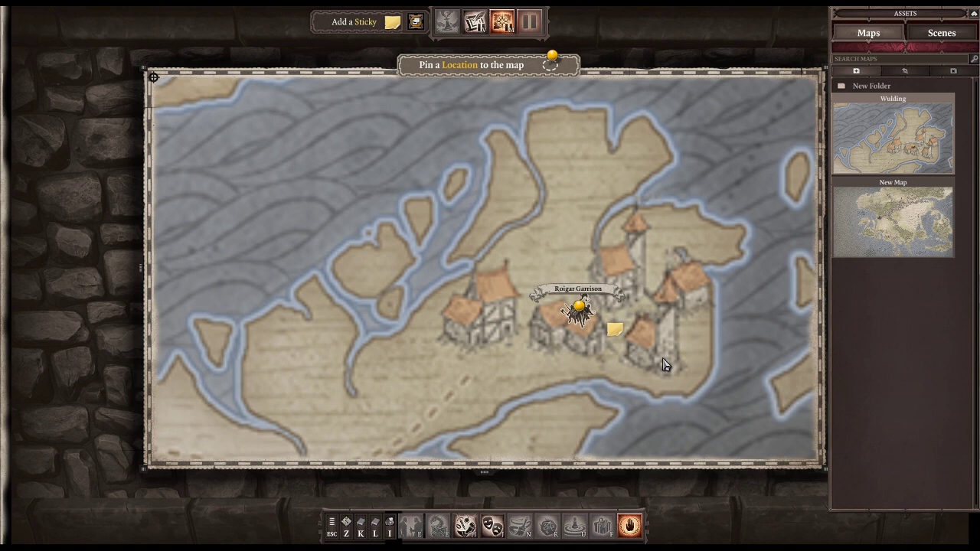
Create a pin named "High Tower" on the tower northeast of Roigar Garrison and move the sticky east onto the neighbouring building
right_click(630, 248)
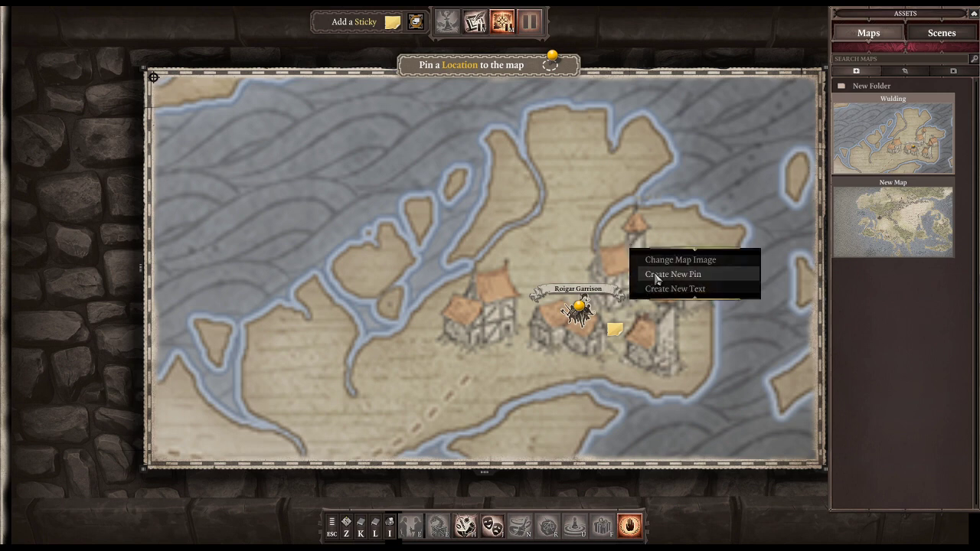
click(656, 274)
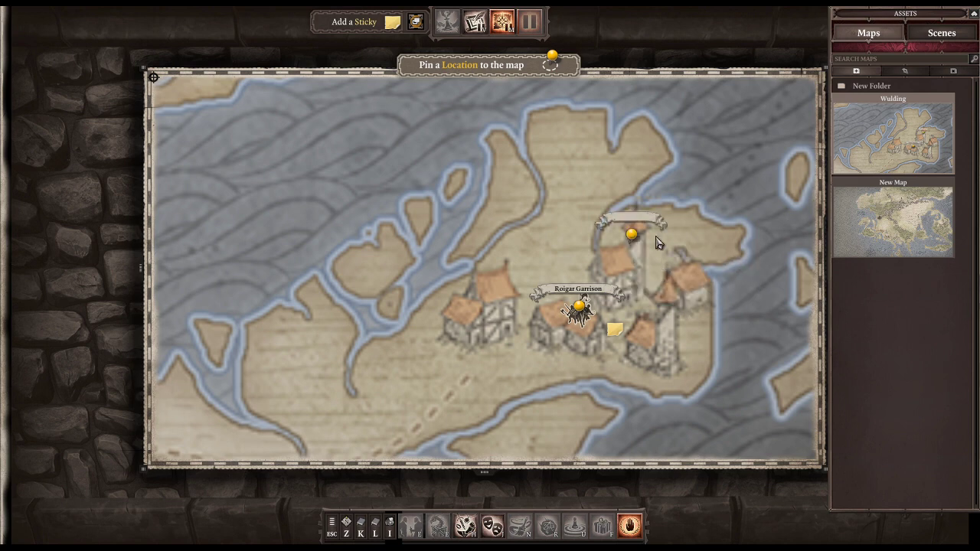
text(High Tower)
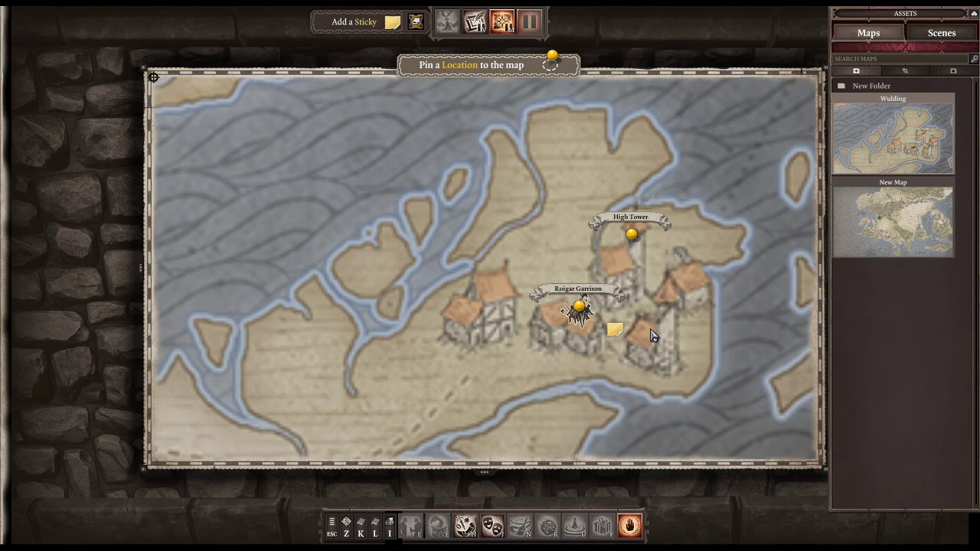
drag(613, 338, 656, 338)
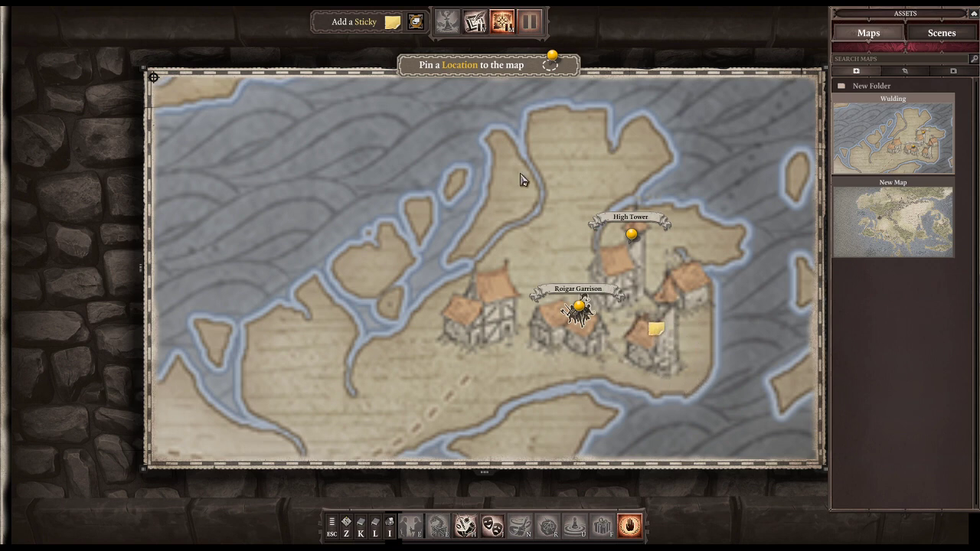
Switch to the vignette editor and change the vignette's illustration to the tavern interior
click(480, 28)
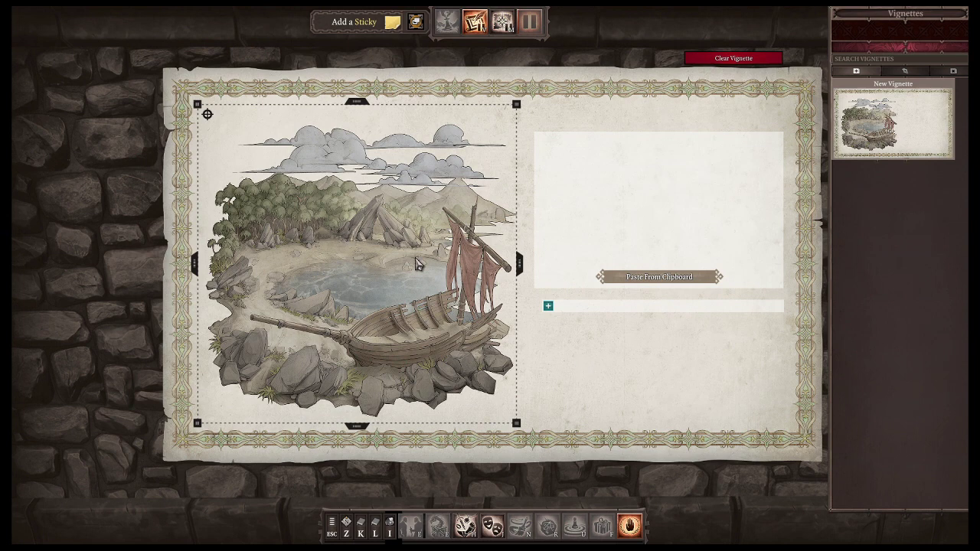
right_click(381, 304)
click(406, 314)
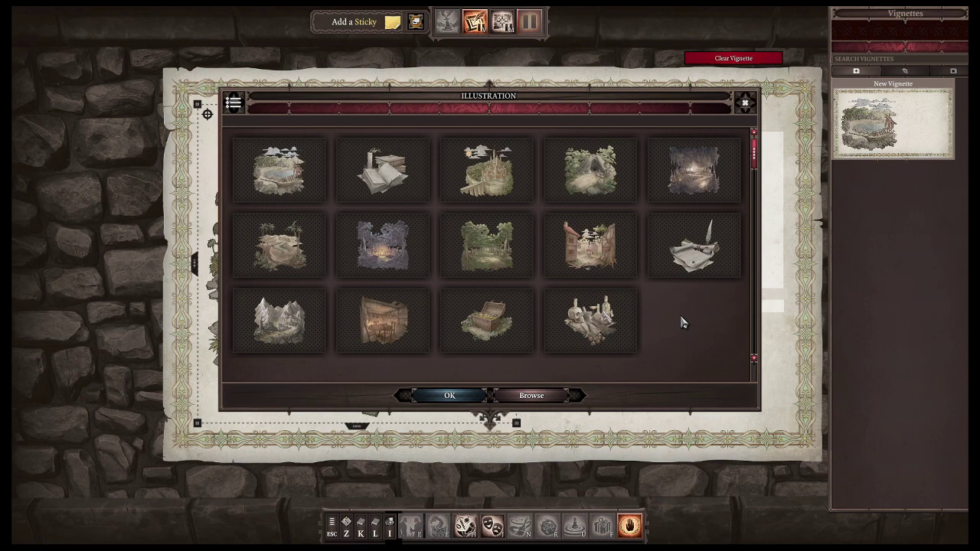
click(382, 321)
click(453, 398)
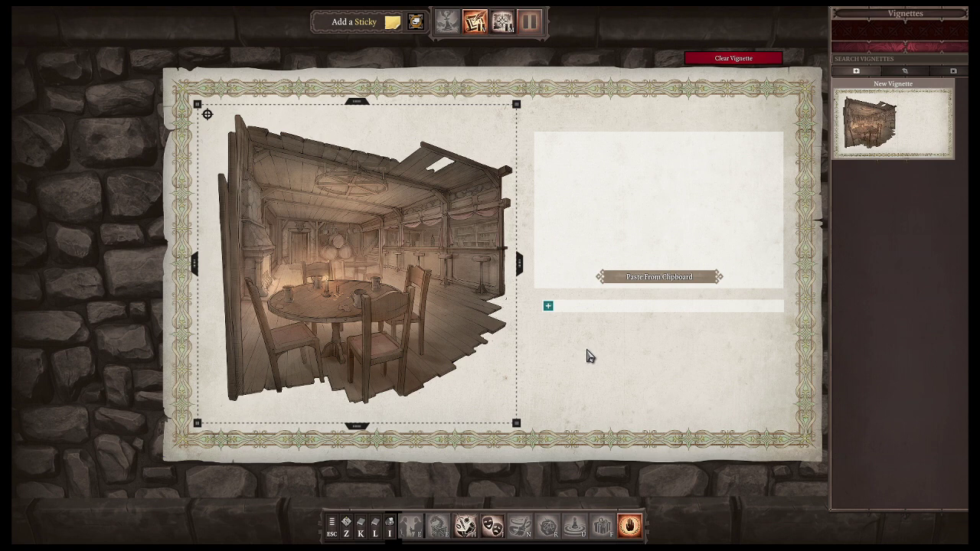
Change the vignette's illustration to the open treasure chest
right_click(367, 297)
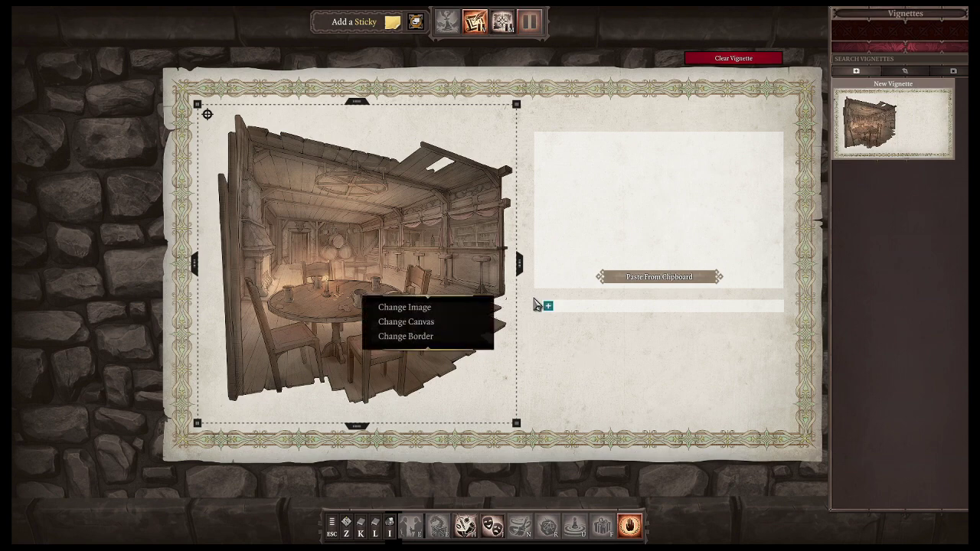
click(427, 310)
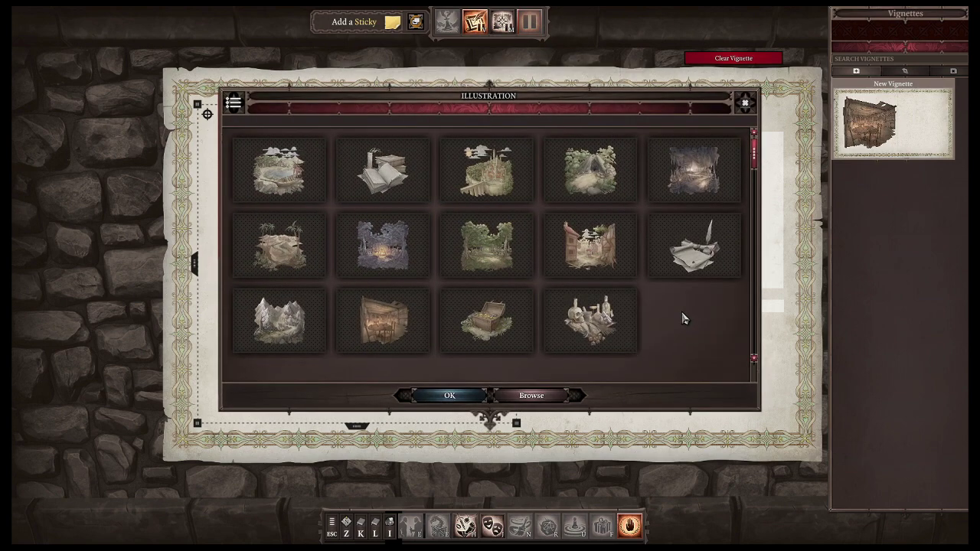
click(487, 321)
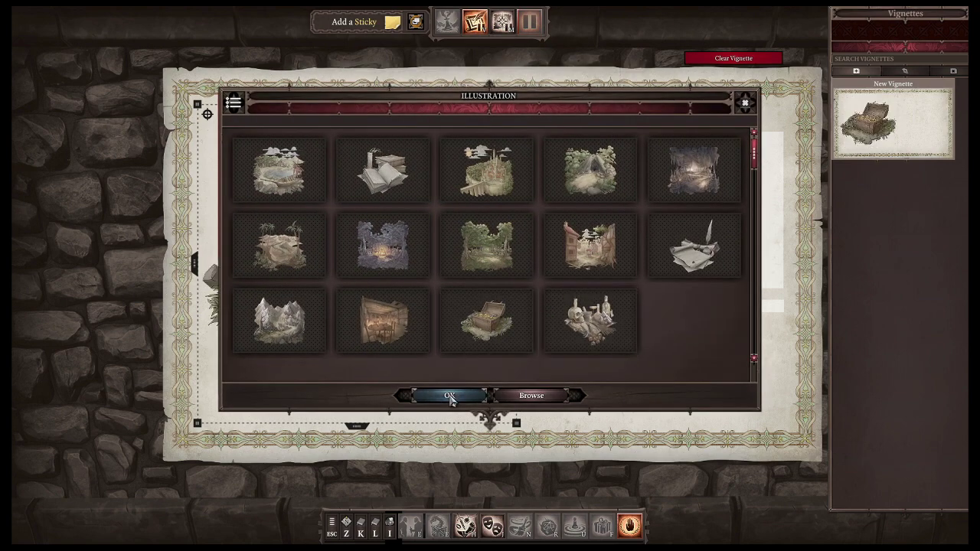
click(451, 397)
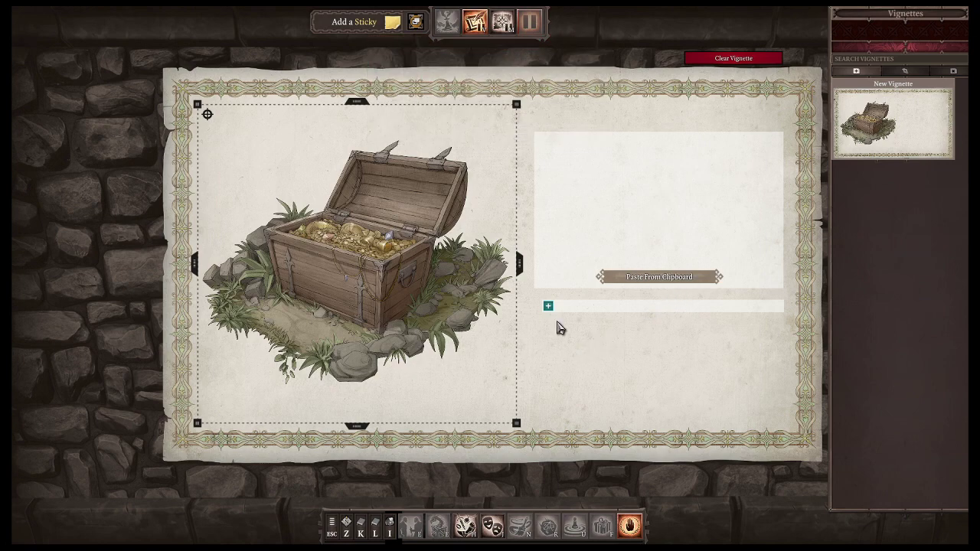
Try the parchment and quill illustration on the vignette and settle on the dark stalactite cave image
right_click(432, 343)
click(490, 355)
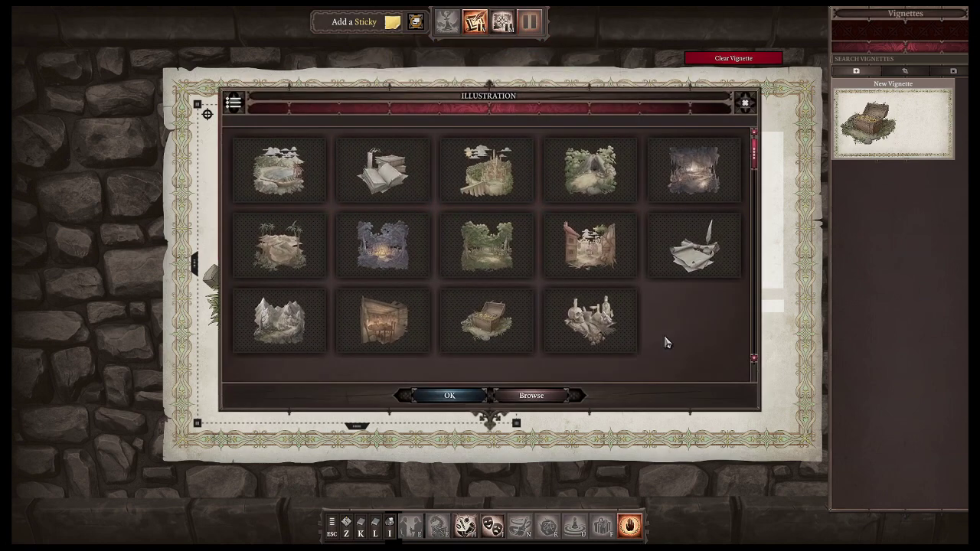
click(697, 260)
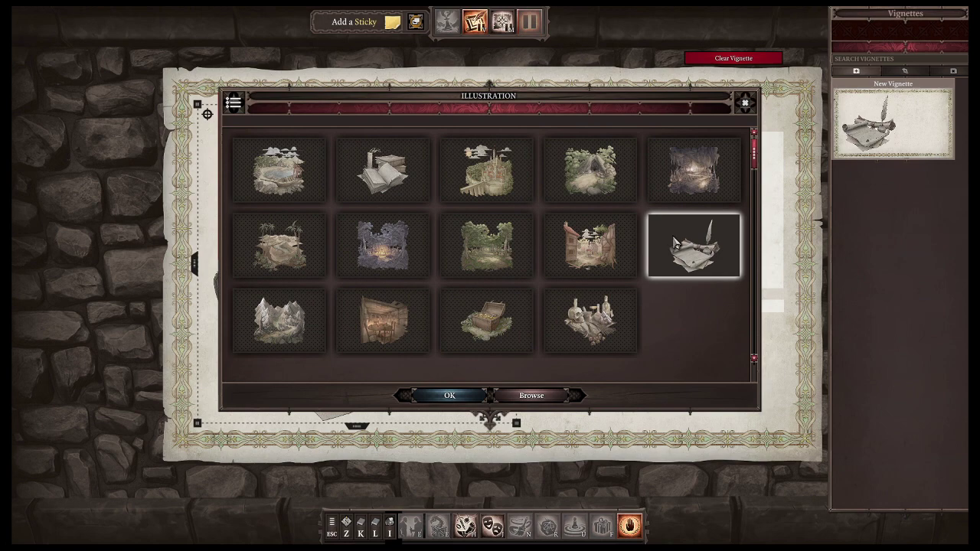
click(628, 307)
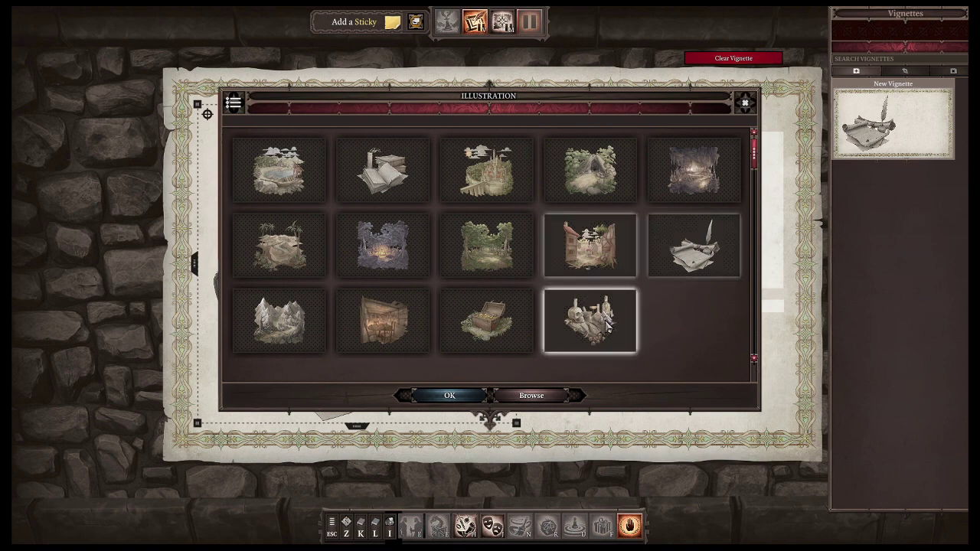
click(694, 176)
click(449, 395)
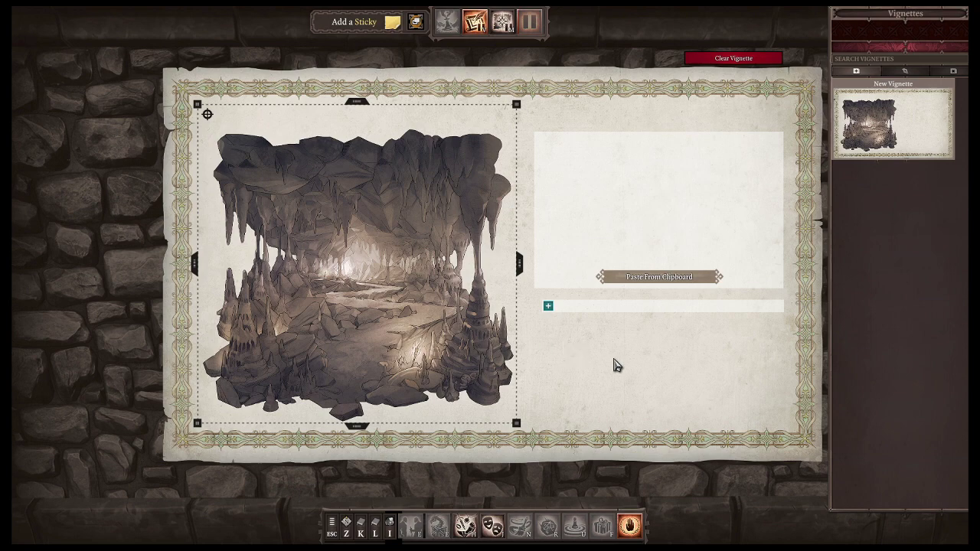
Switch back and forth between the Wulding map and the vignette, ending in the vignette editor
click(501, 22)
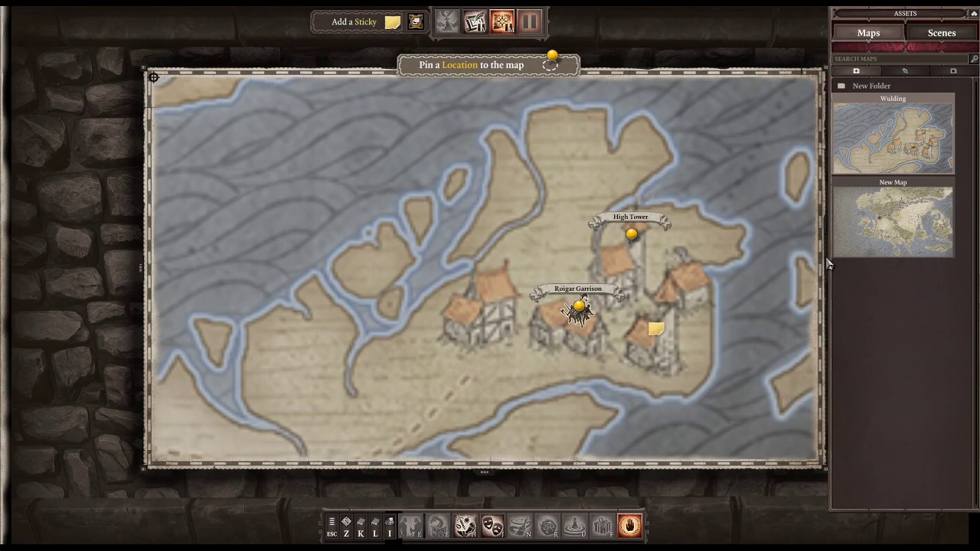
click(475, 22)
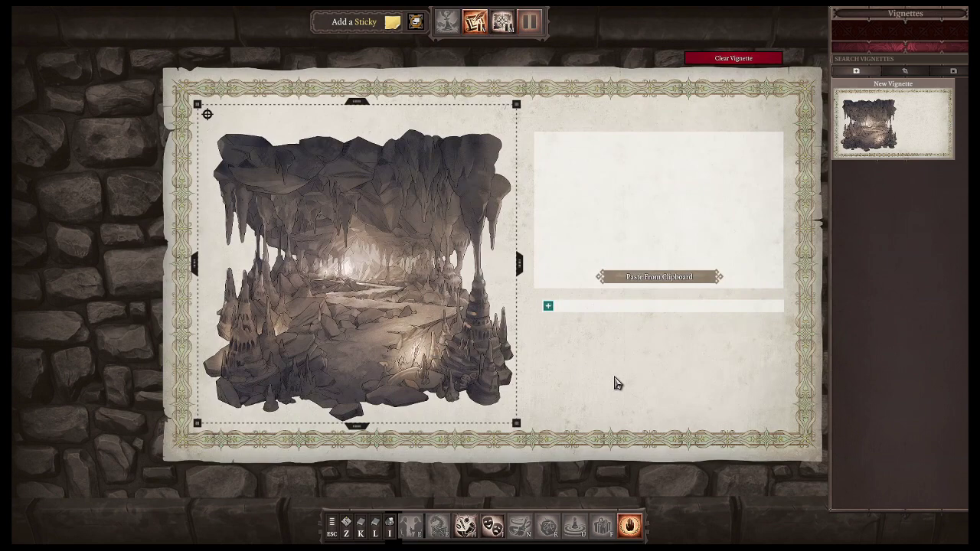
click(502, 22)
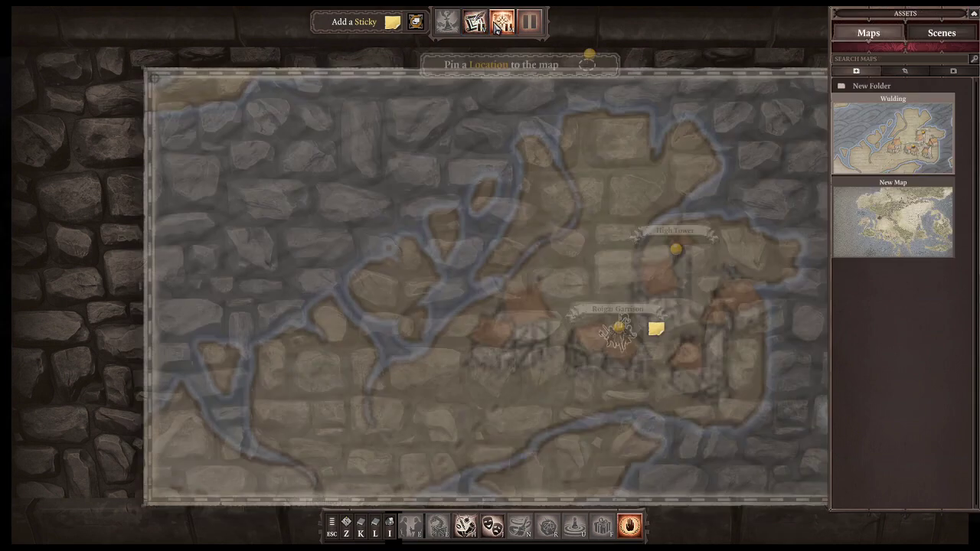
click(474, 22)
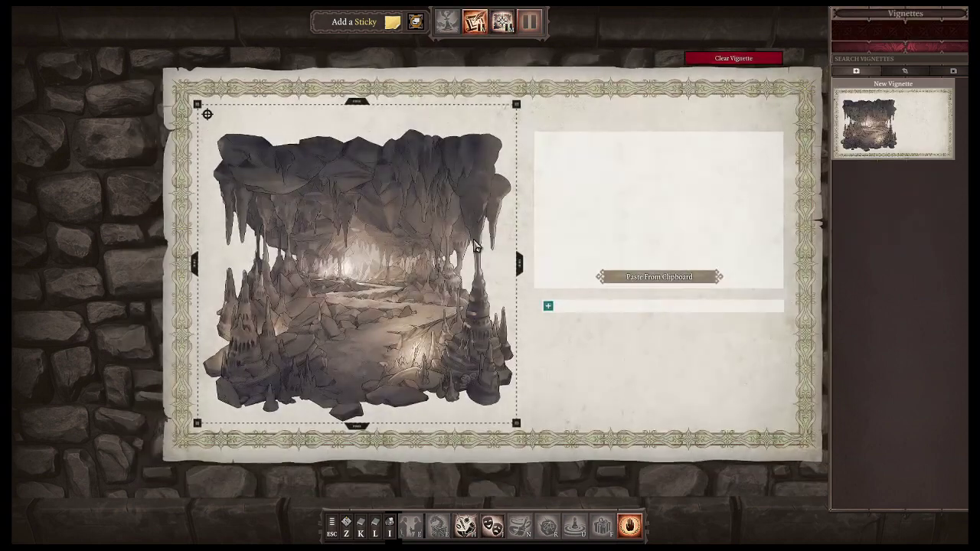
View the canvas options available for the vignette and close the selection without picking another canvas
right_click(477, 245)
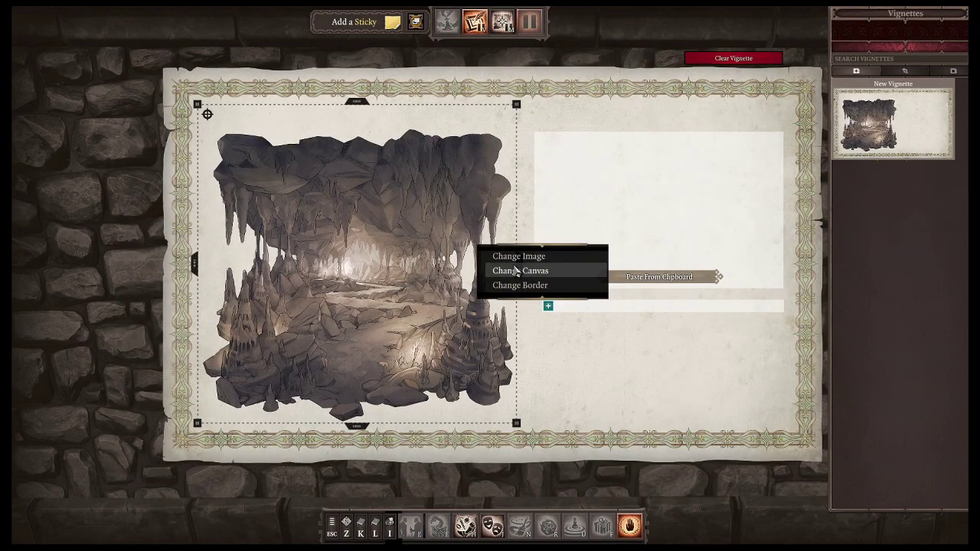
click(517, 271)
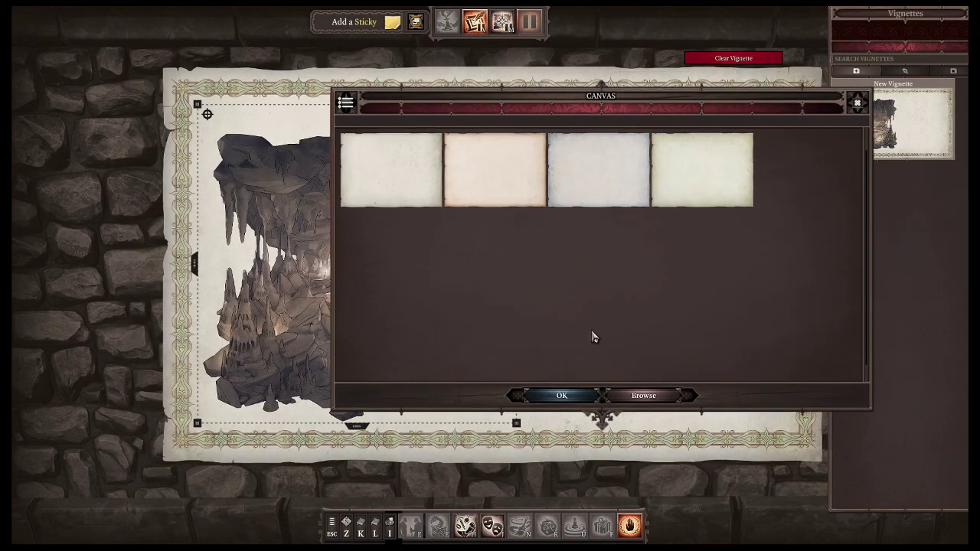
click(562, 395)
Change the vignette's border style to the pink and light-blue pointed star pattern
right_click(386, 320)
click(455, 345)
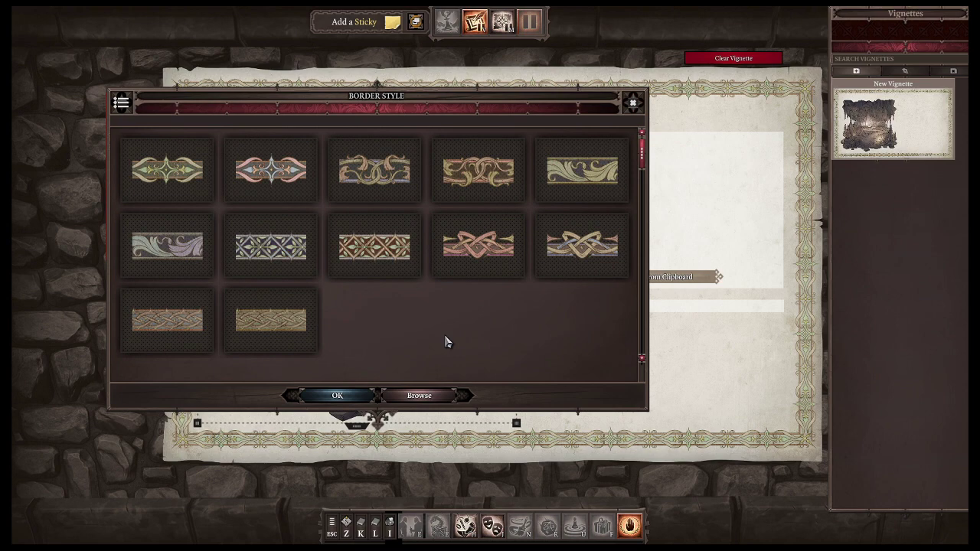
click(273, 190)
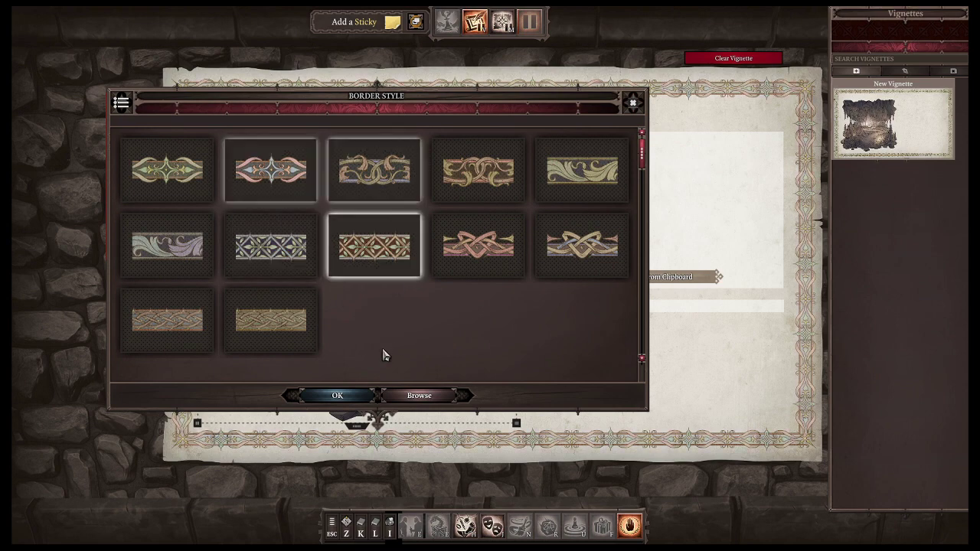
click(338, 395)
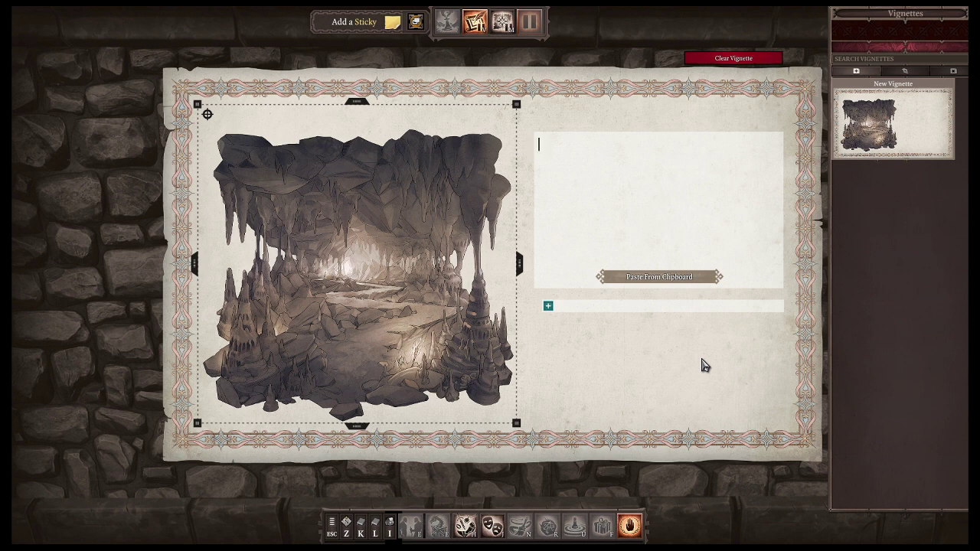
Change the vignette's illustration to the tavern interior with the round table and chairs
right_click(382, 266)
click(434, 279)
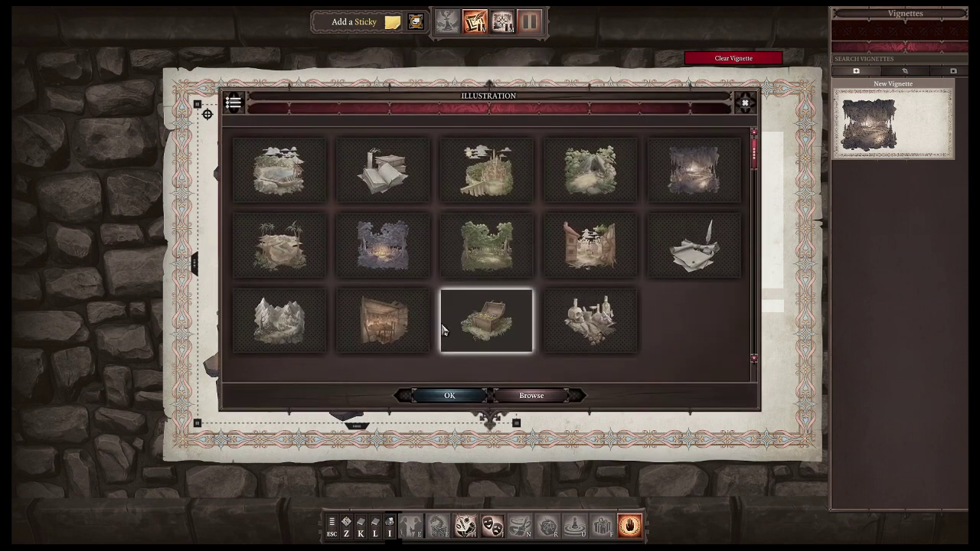
click(396, 330)
click(442, 396)
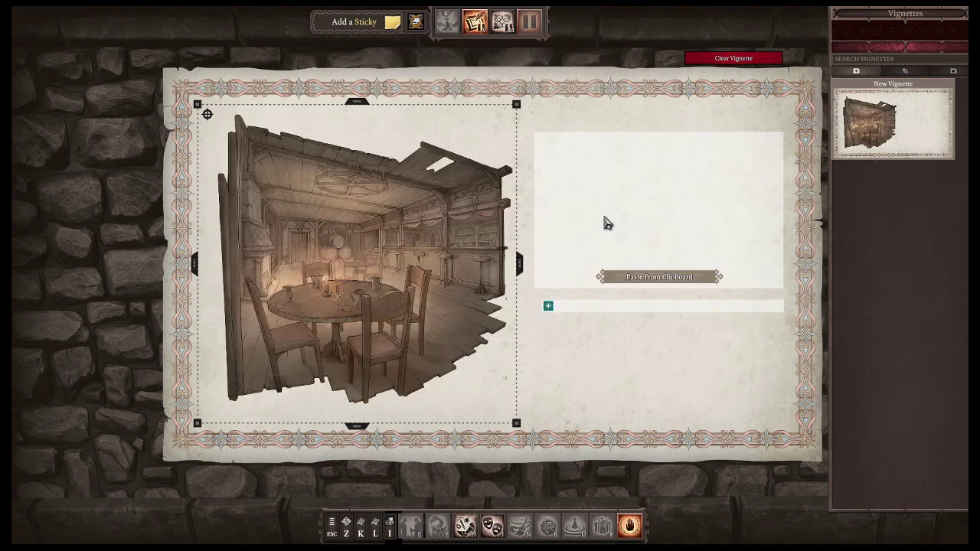
Begin the vignette text with "You approach the door to the tavern, wrestling with the doorknob to get it open"
click(652, 192)
text(You open the door to the tavern)
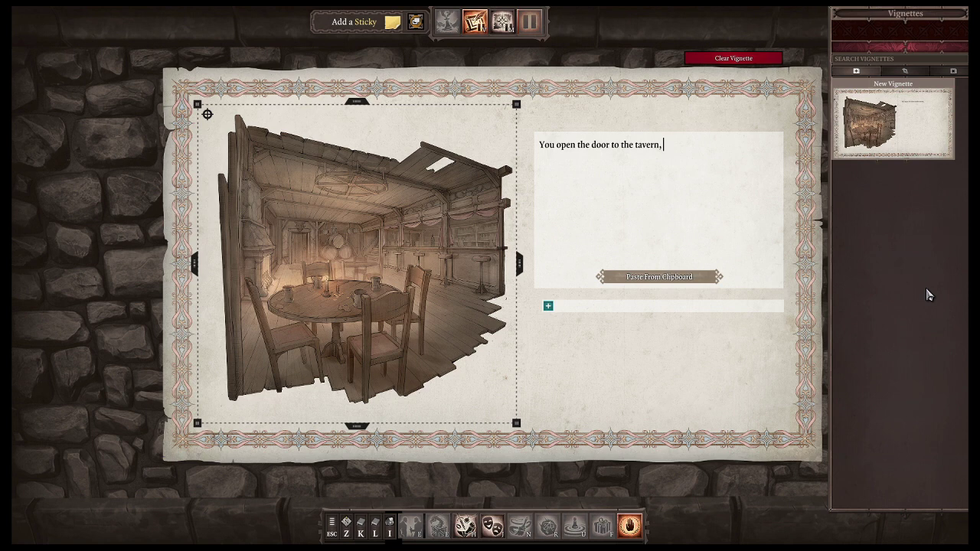
text(, wrestling with the )
text(kno)
key(BackSpace)
key(BackSpace)
key(BackSpace)
text(doorknob to)
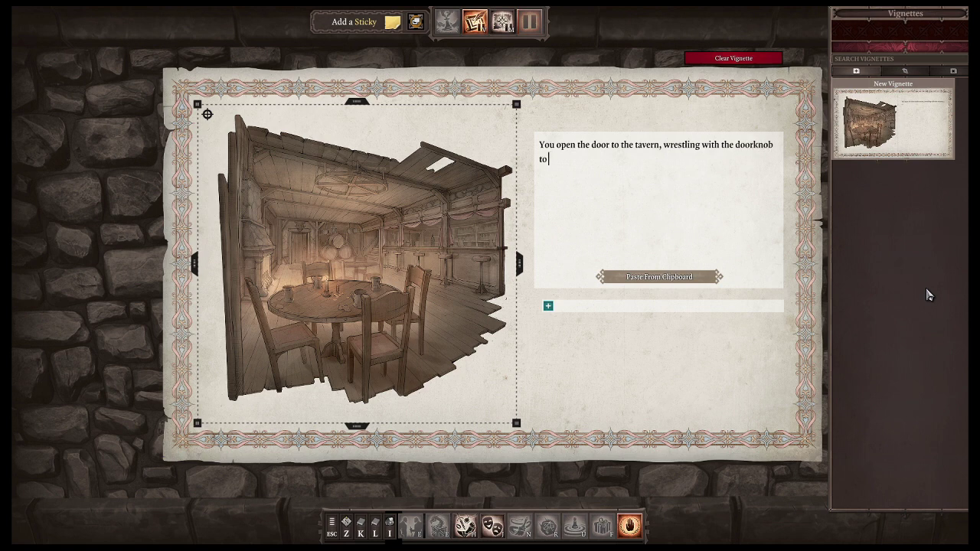
text( get  it open)
drag(577, 148, 564, 148)
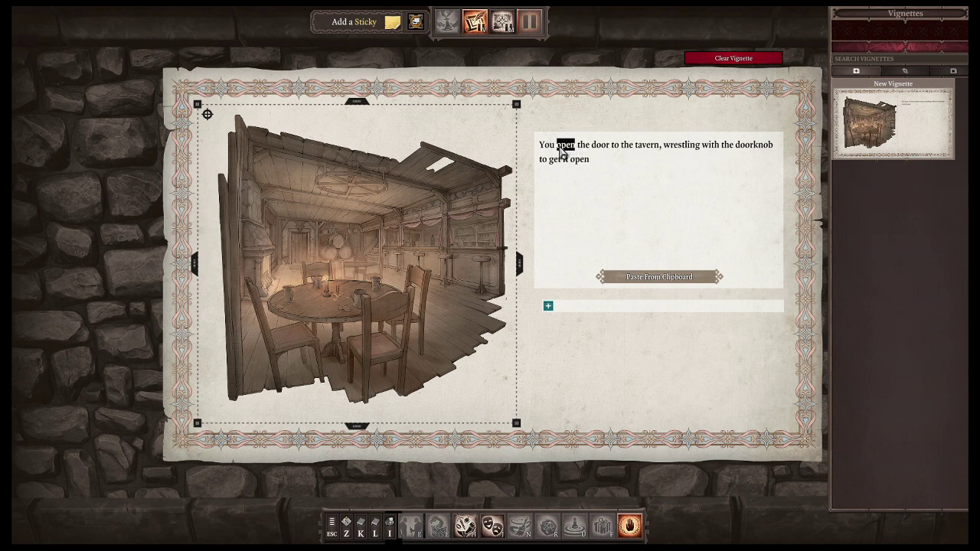
text(approach)
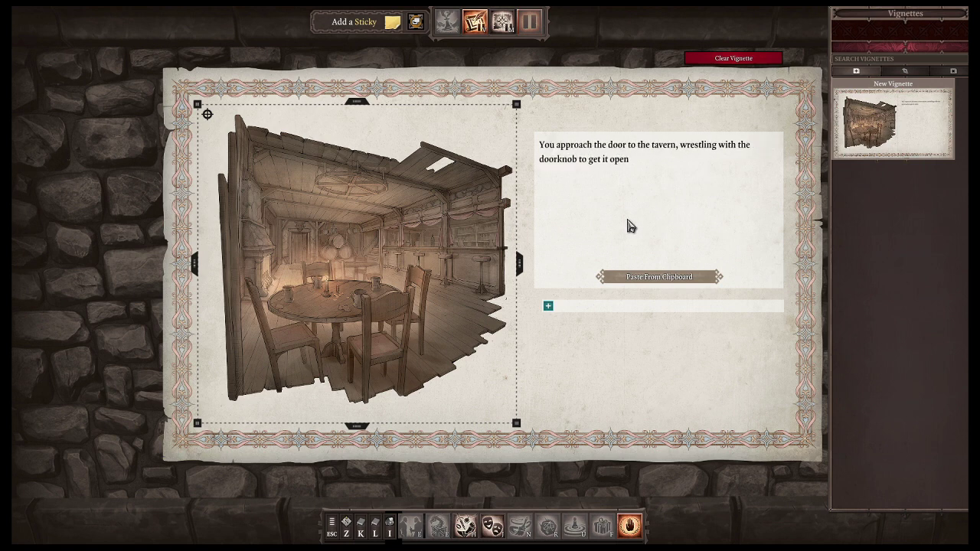
Finish the first paragraph with ", the rusty hinges creaking with each movement." and leave a blank line after it
click(658, 161)
text(The)
key(BackSpace)
key(BackSpace)
key(BackSpace)
key(BackSpace)
key(BackSpace)
text(, the rusty hinges creaking with each)
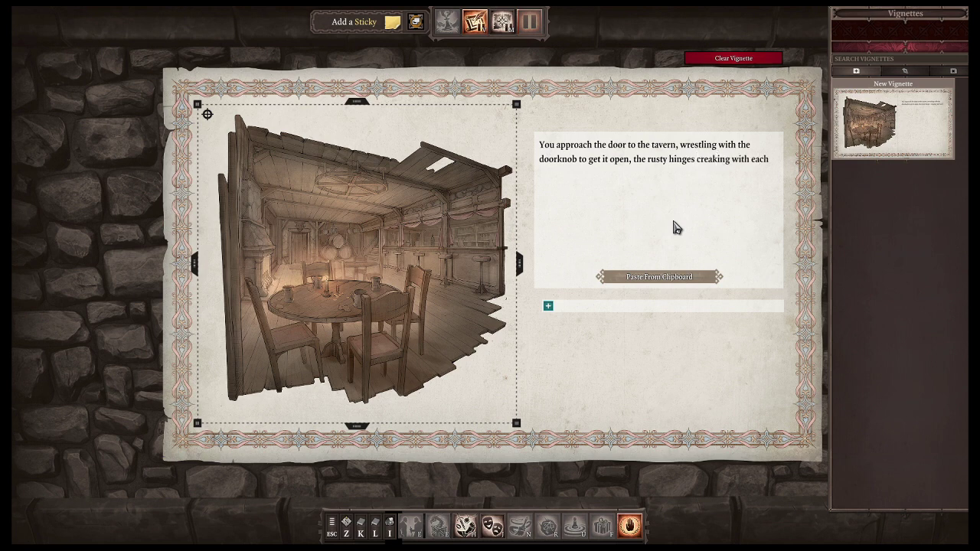
text( movement.  )
Start the second paragraph with "Once inside the establishment, you note the lack of activity almost immediately."
text(Once inside the e)
text(stabl)
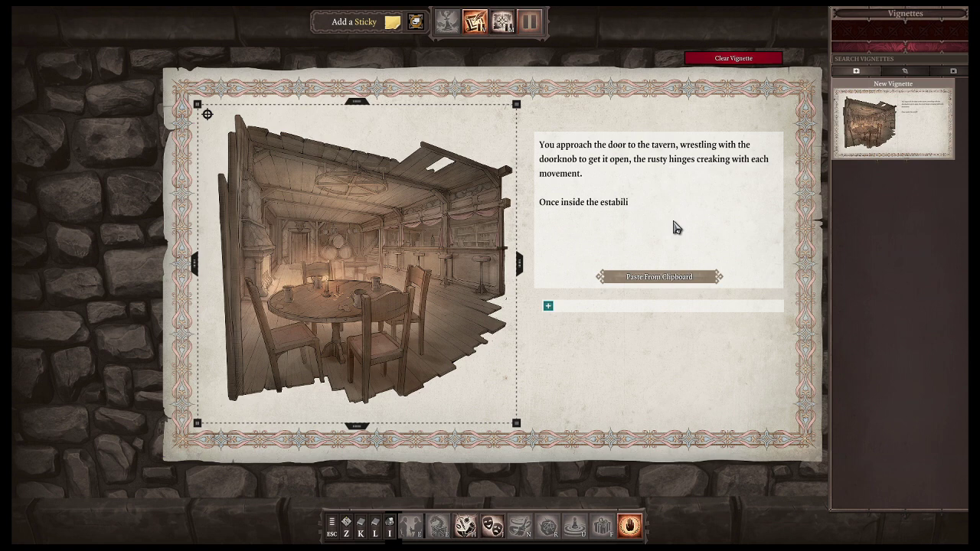
text(ishment, you note the lack of)
text(activit)
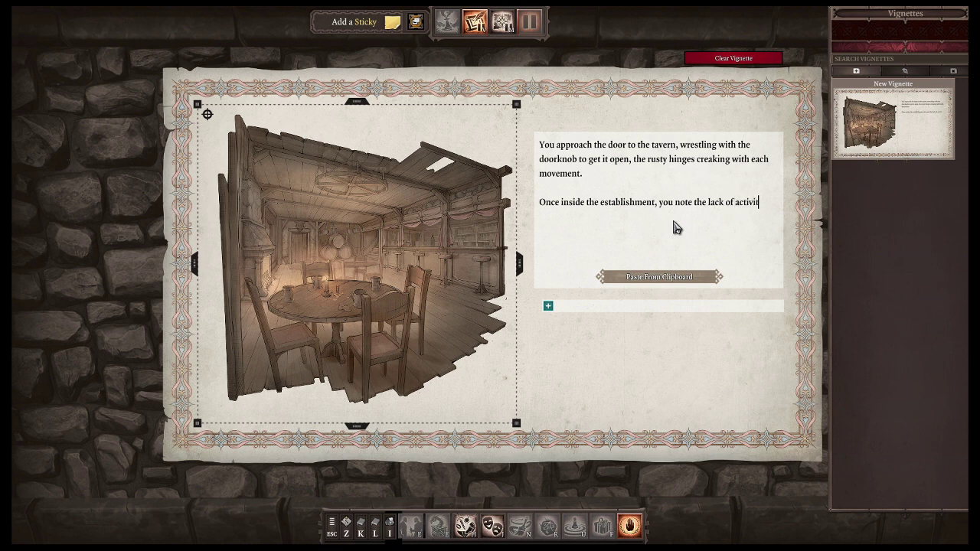
text(y almost immediately. Al)
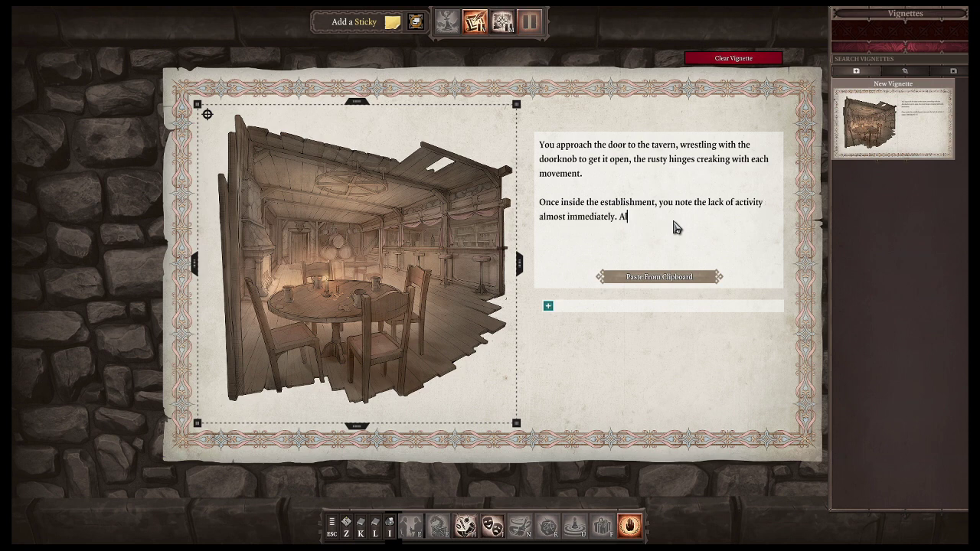
Complete the second paragraph with "Although the outer town is fairly populated, the inside of this tavern is strangely barren."
text(though the outer town is fairly populate)
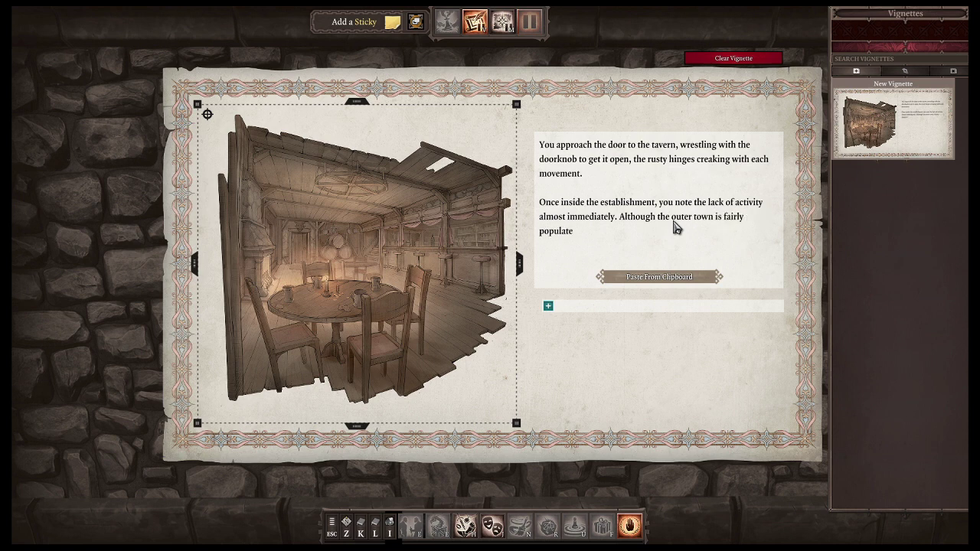
text(d, the inside of this tavern is strangely)
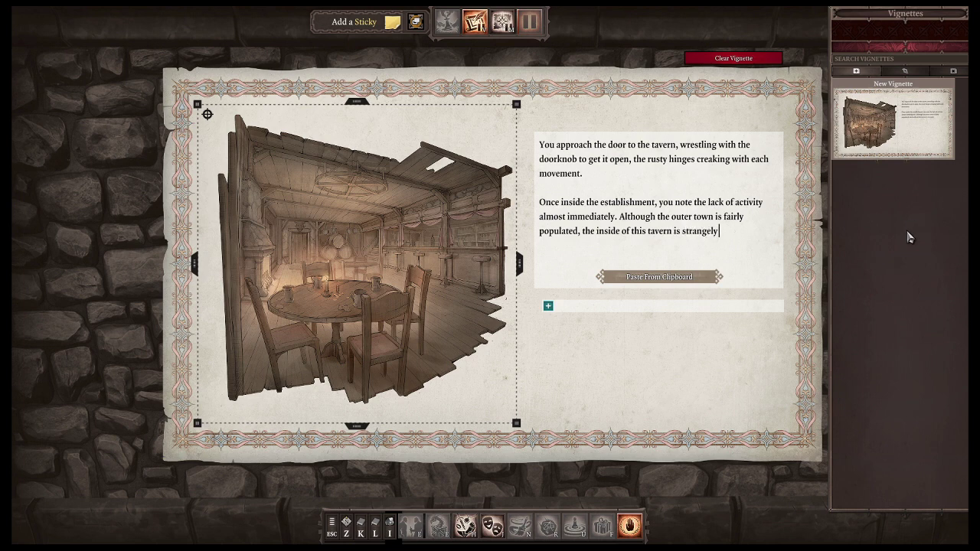
text( barren Th)
key(BackSpace)
key(BackSpace)
key(BackSpace)
Start a third paragraph, separated by a blank line, with "You scan the bar for any faces to speak to, and"
key(Return)
key(Return)
text(You scan the bar for any)
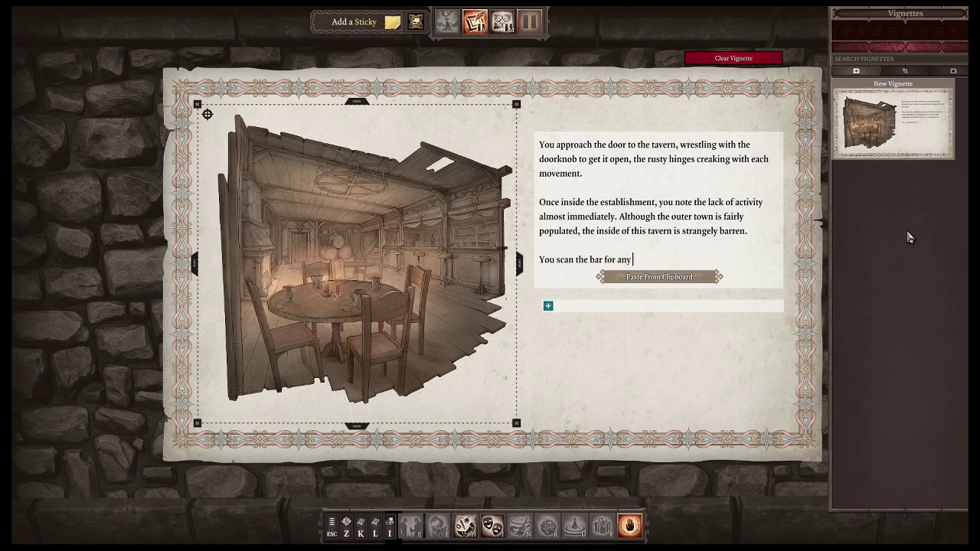
text( faces to speak to, and f)
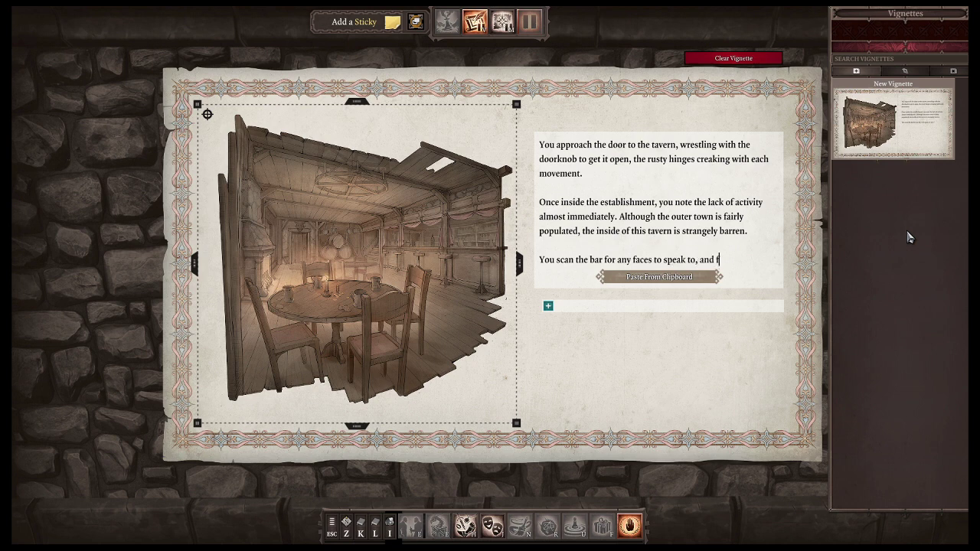
Continue the third paragraph with "finally, briefly, lock eyes with a messily dressed bartender"
text(inally lock eyes,)
key(BackSpace)
key(BackSpace)
key(BackSpace)
key(BackSpace)
key(BackSpace)
key(BackSpace)
key(BackSpace)
key(BackSpace)
key(BackSpace)
key(BackSpace)
key(BackSpace)
text(, briefly, lock)
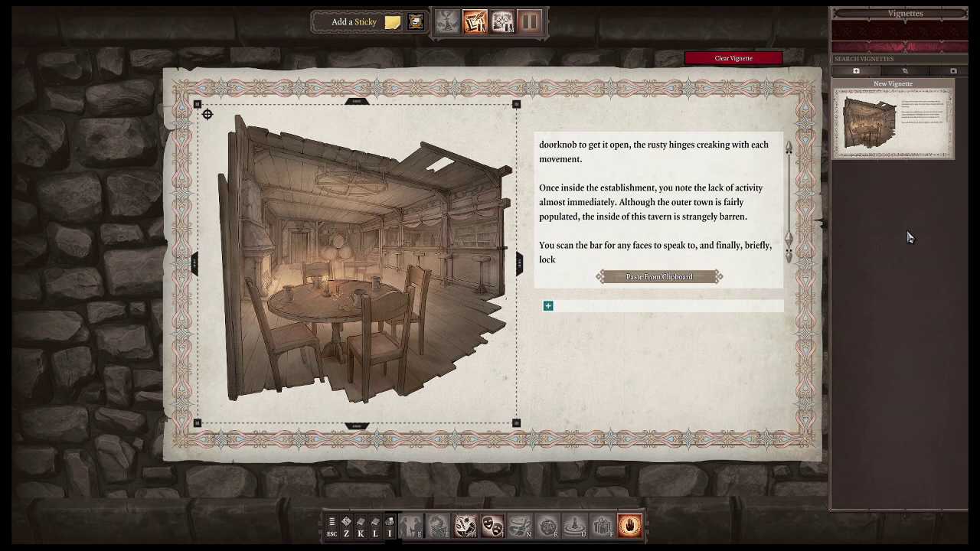
text( eyes with)
text(a messily dressed bartender)
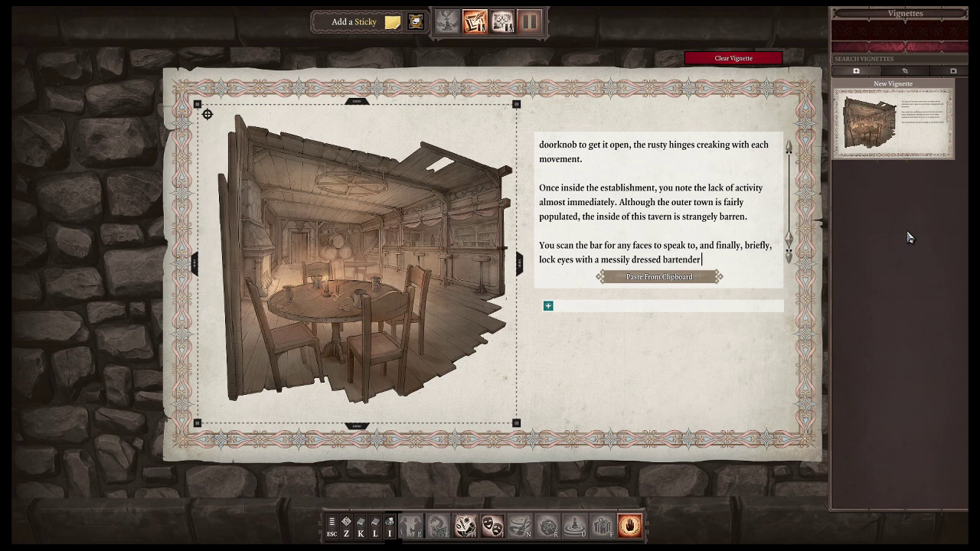
Extend the bartender sentence with "who, once noticing you, immediately drops his gaze"
text( who)
text(, once noticing you,)
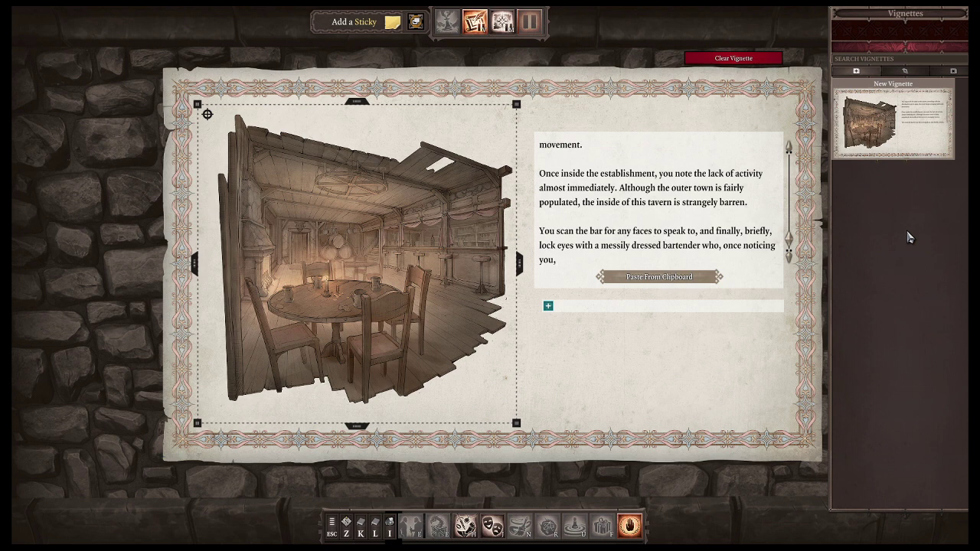
text( immediately droz)
key(BackSpace)
text(ps his gaze)
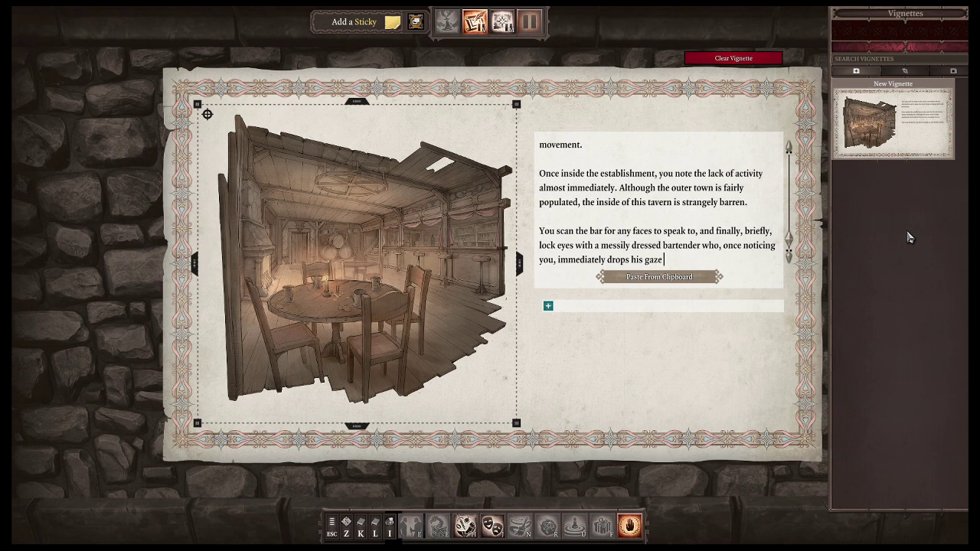
End the third paragraph with ", and resumes polishing an already clean looking cup." and no trailing blank line
text(, r)
key(BackSpace)
key(BackSpace)
text(and)
key(BackSpace)
key(BackSpace)
text(a)
key(BackSpace)
key(BackSpace)
key(BackSpace)
text(re)
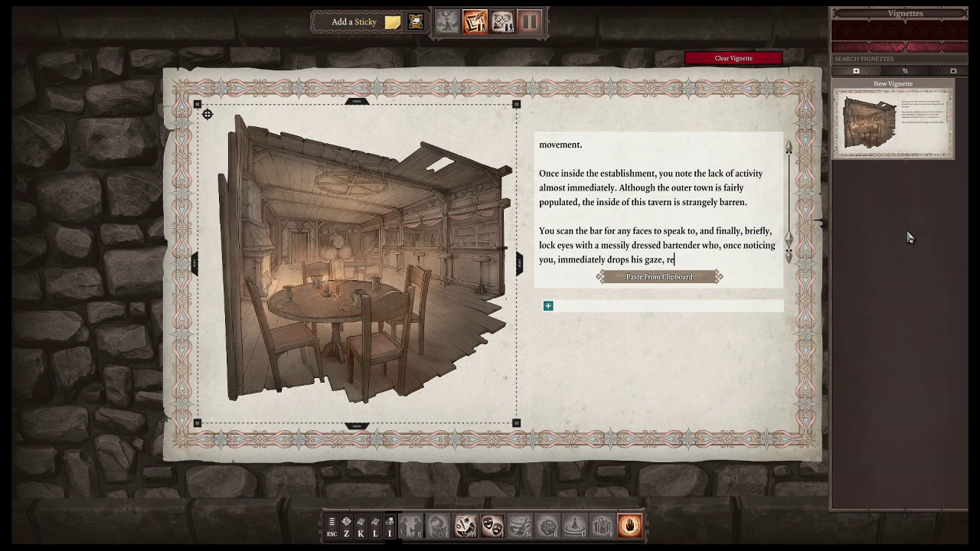
key(BackSpace)
key(BackSpace)
text(and resumes polishing an alread)
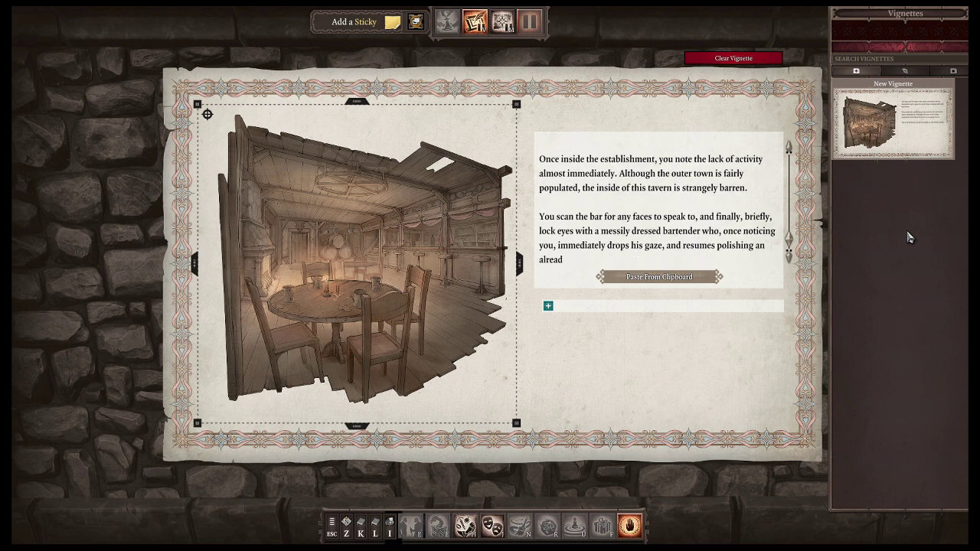
text(y clean looking cup.)
key(Return)
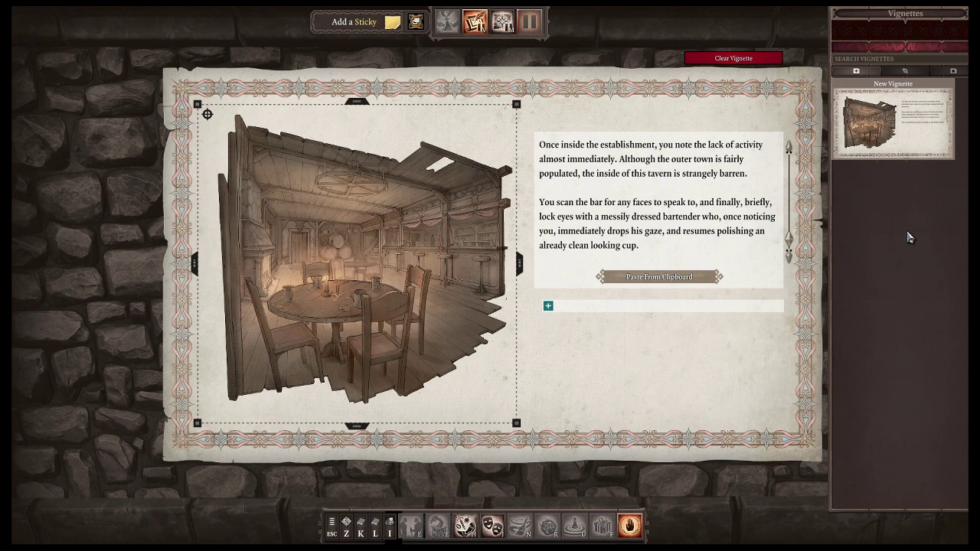
key(BackSpace)
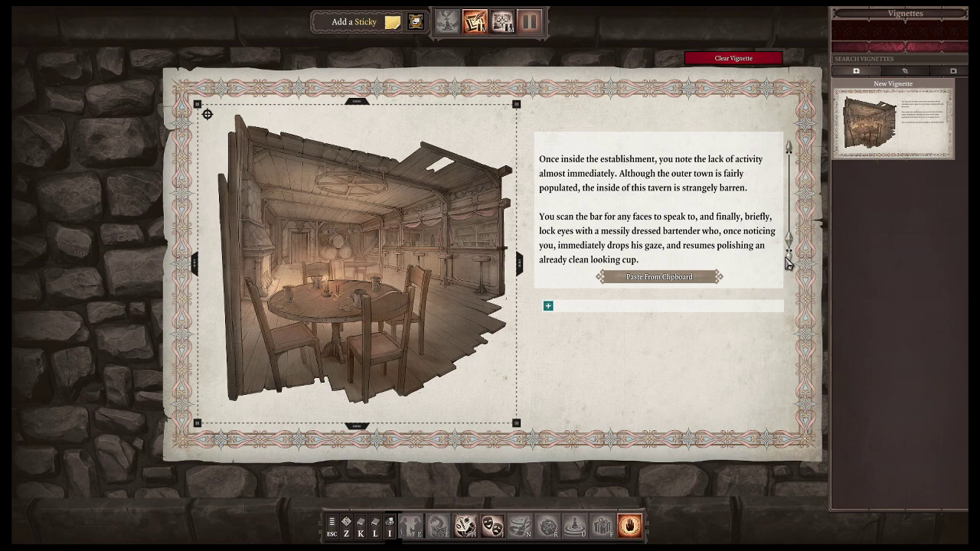
Review the finished text and add a first choice below it reading "Speak to the bartender"
drag(791, 245, 799, 150)
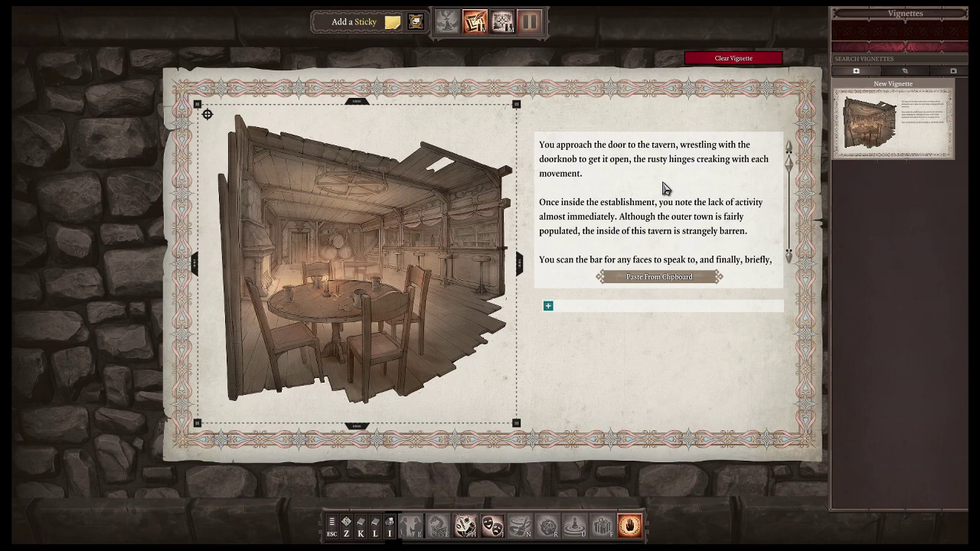
scroll(665, 185, down, 3)
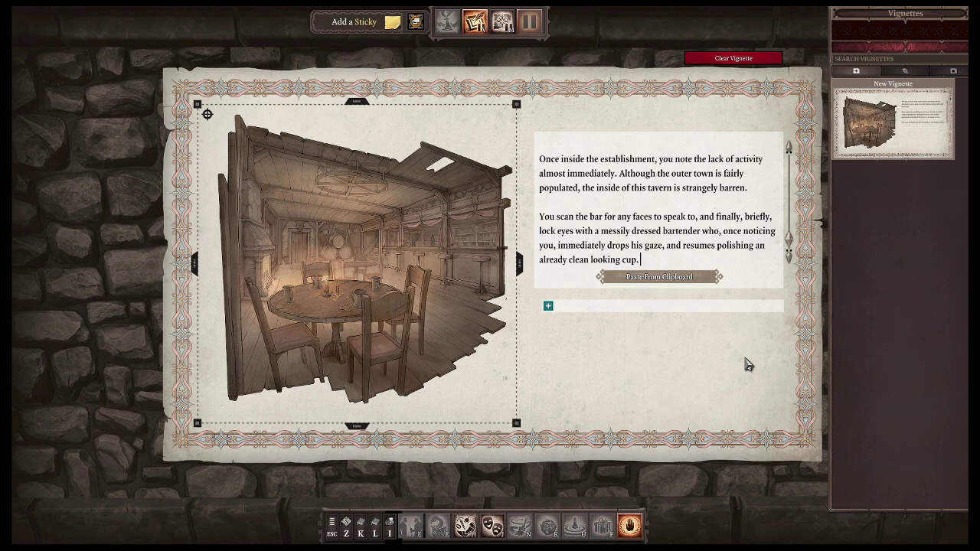
scroll(632, 150, up, 2)
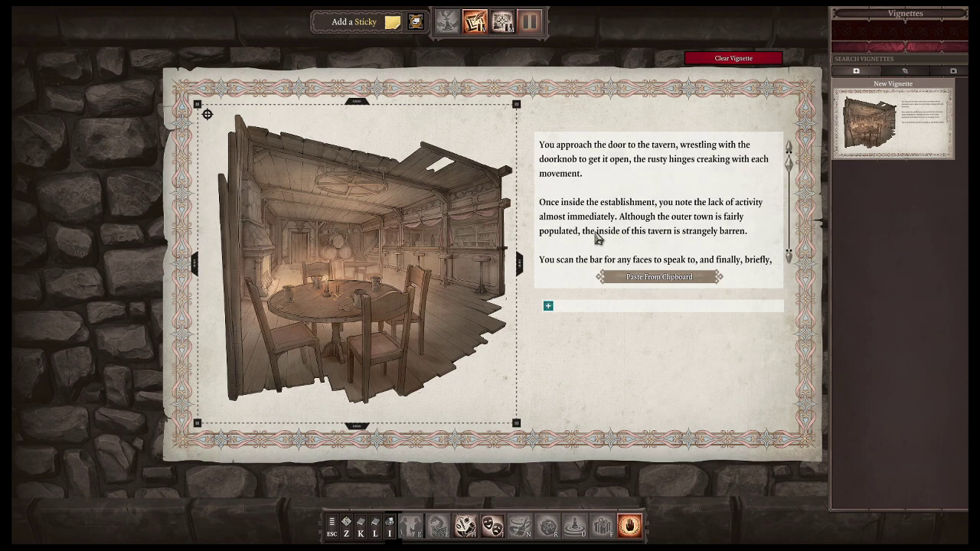
click(548, 306)
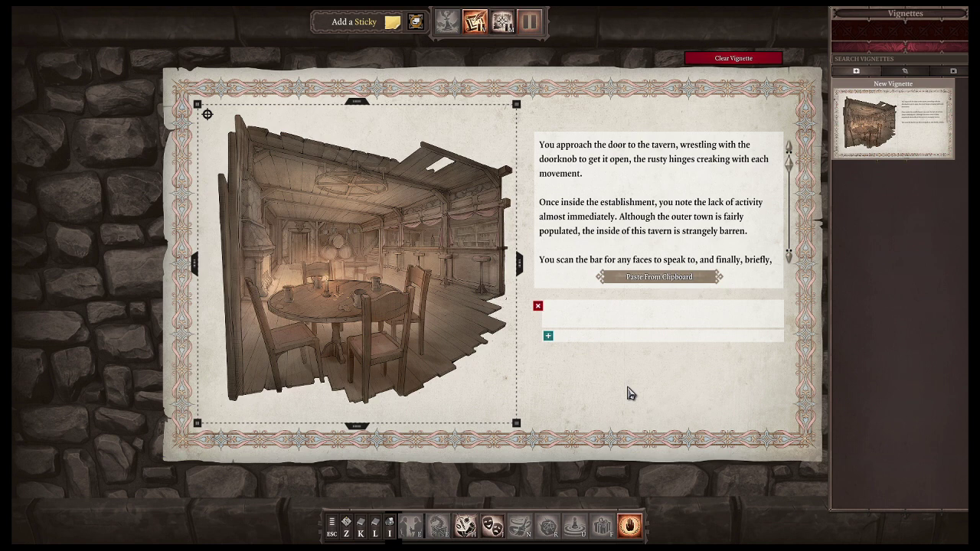
text(Speak to the bartender)
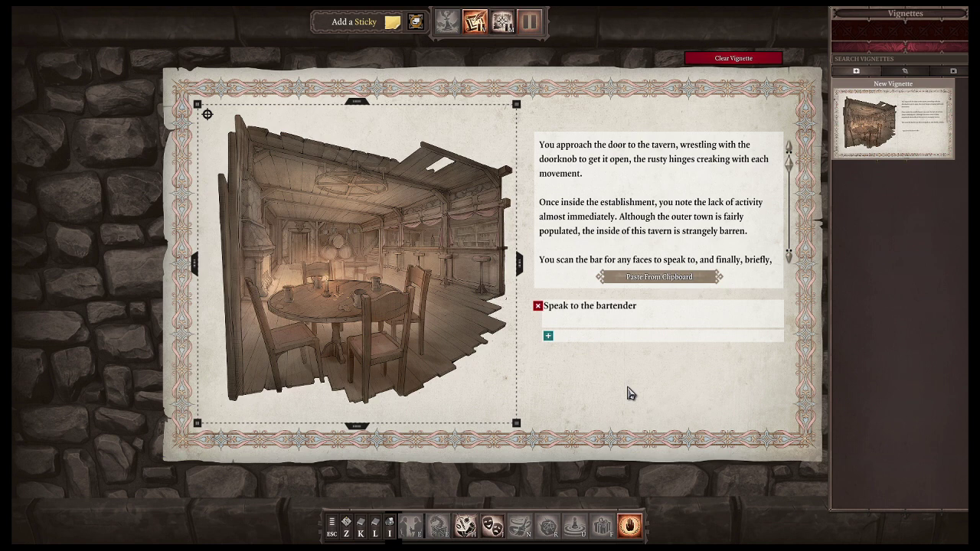
Add two more choices to the vignette, "Sit down at the nearest table" and "Leave"
click(548, 336)
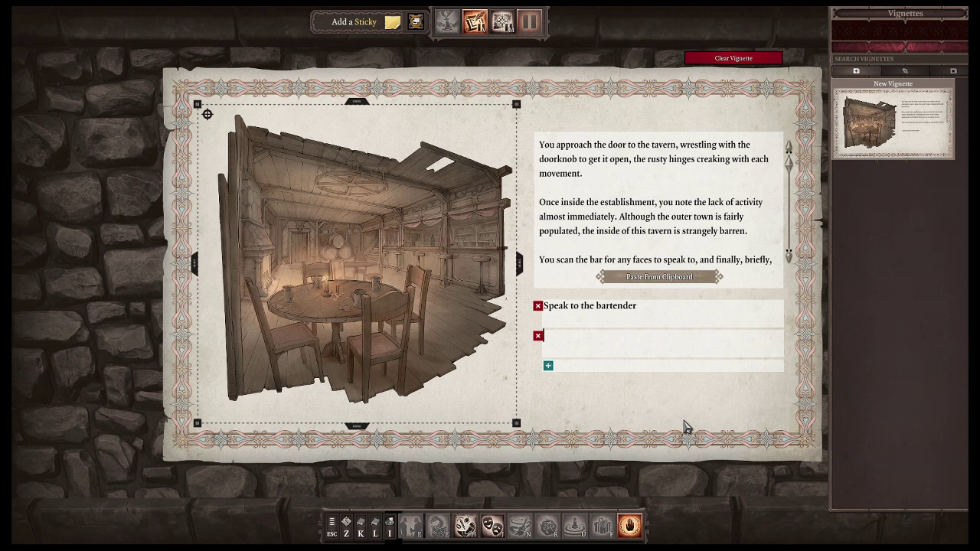
text(Sit down at the nearest table)
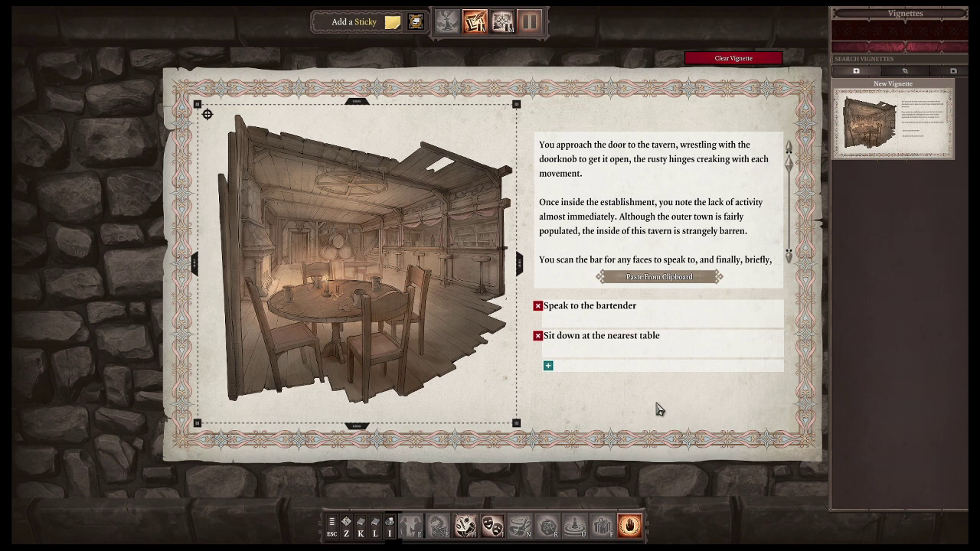
click(547, 366)
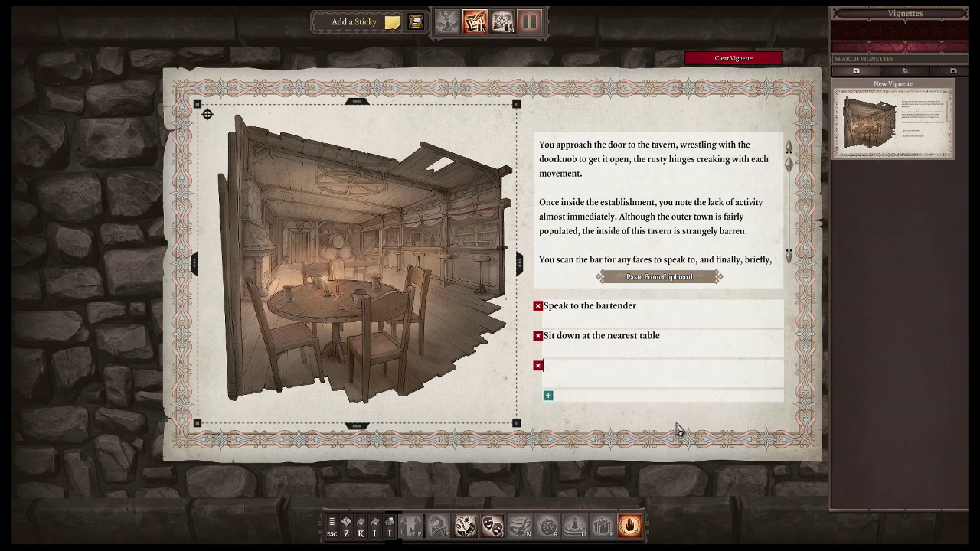
text(Leave)
click(676, 424)
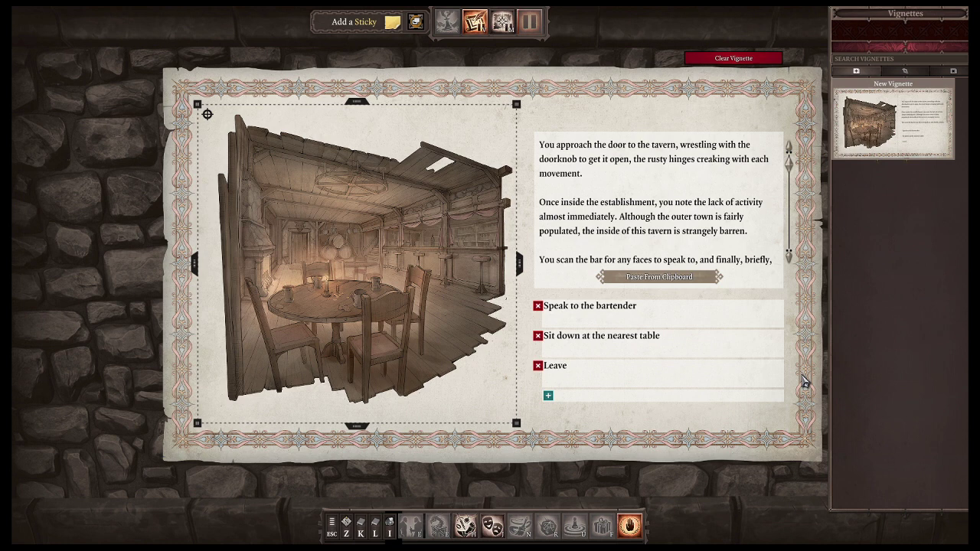
Create a second new vignette in the vignette list
right_click(879, 201)
click(880, 217)
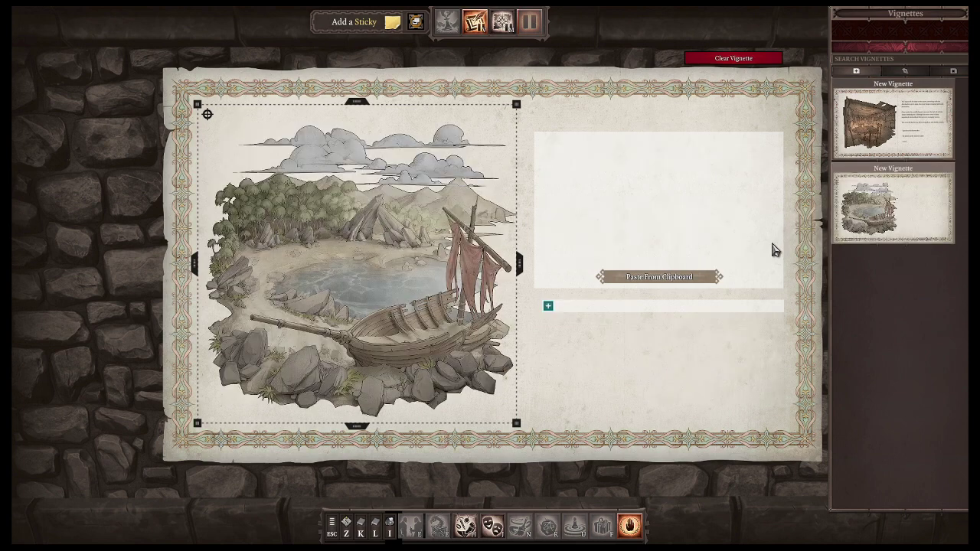
Change the second vignette's illustration to the tavern interior and display the first vignette again
right_click(355, 265)
click(403, 283)
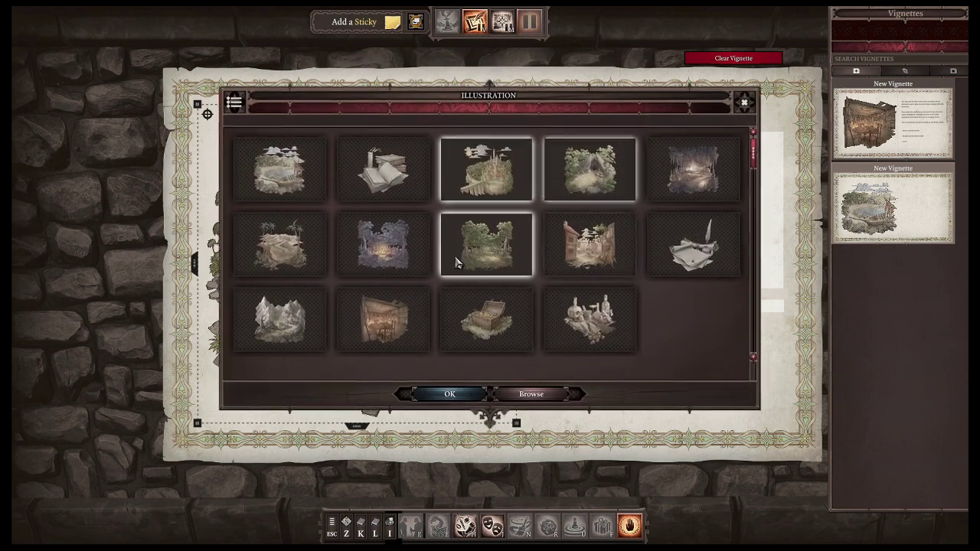
click(383, 320)
click(431, 394)
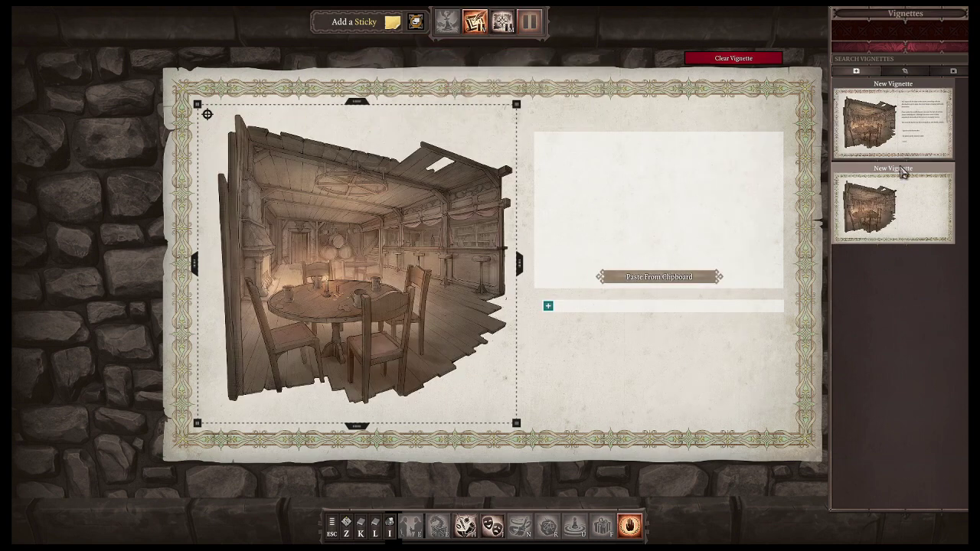
click(892, 118)
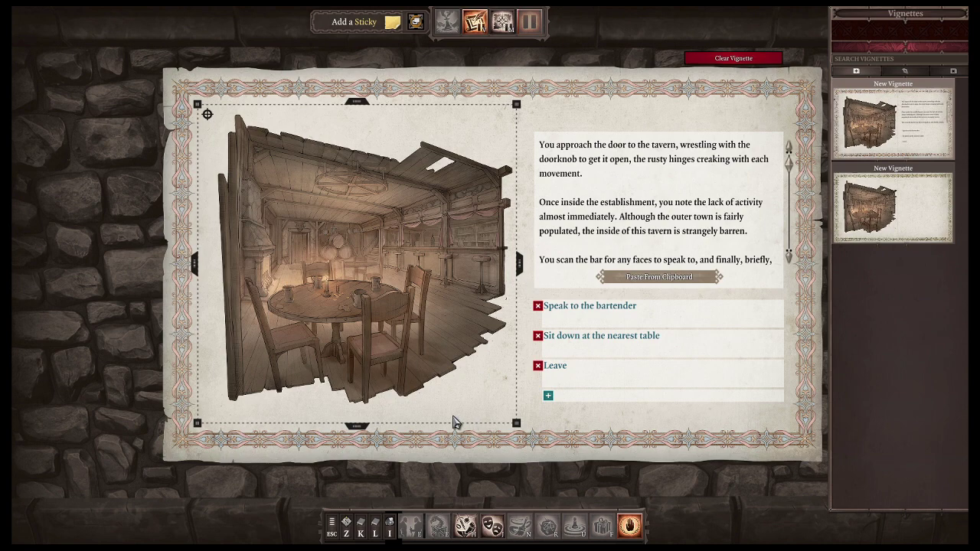
Return to the campaign map, open the Game Master inventory, and look over the game menu before resuming
click(503, 22)
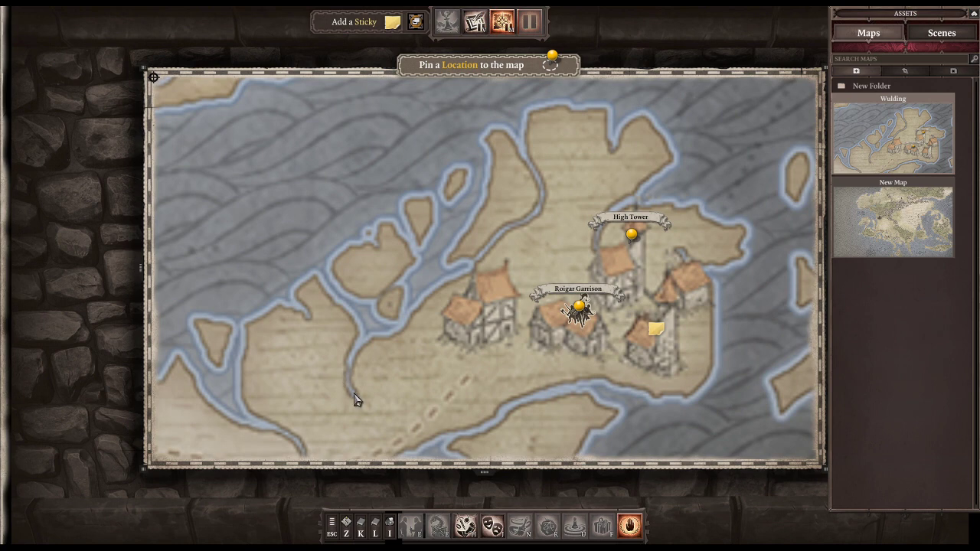
click(391, 528)
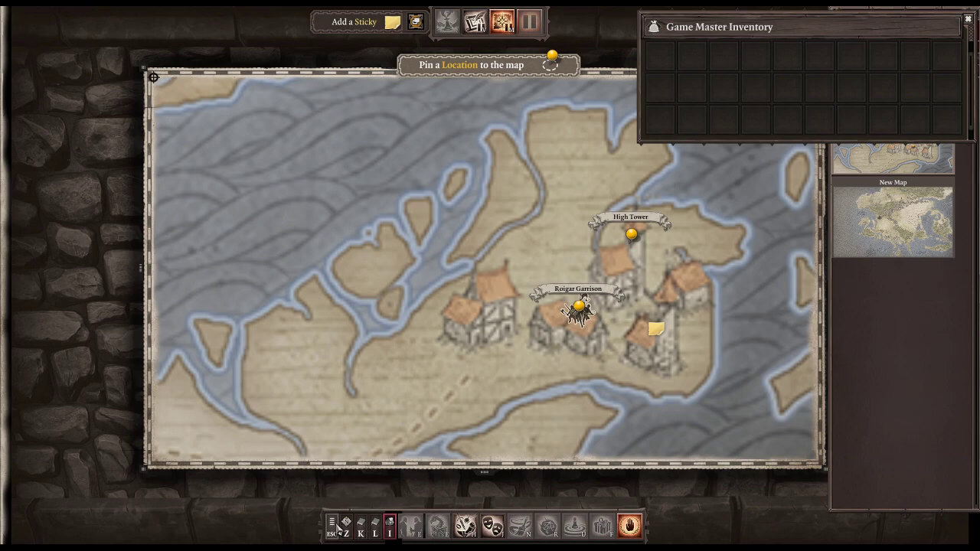
click(334, 527)
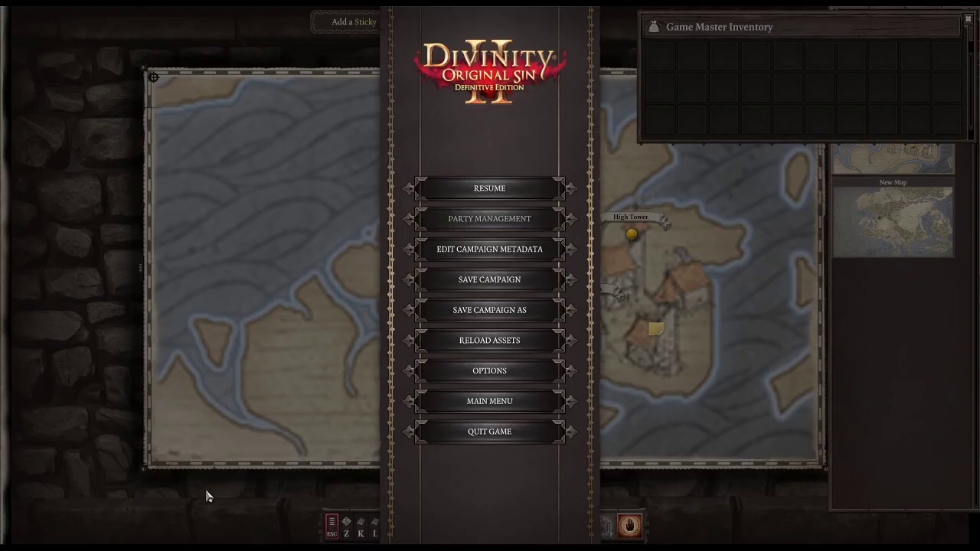
click(521, 186)
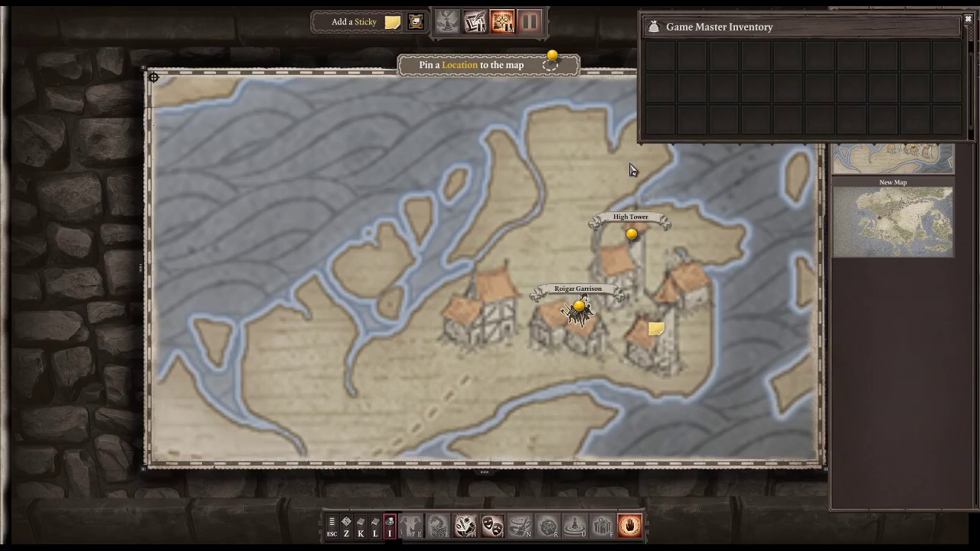
Open the Game Master's journal and close the inventory covering it
click(376, 529)
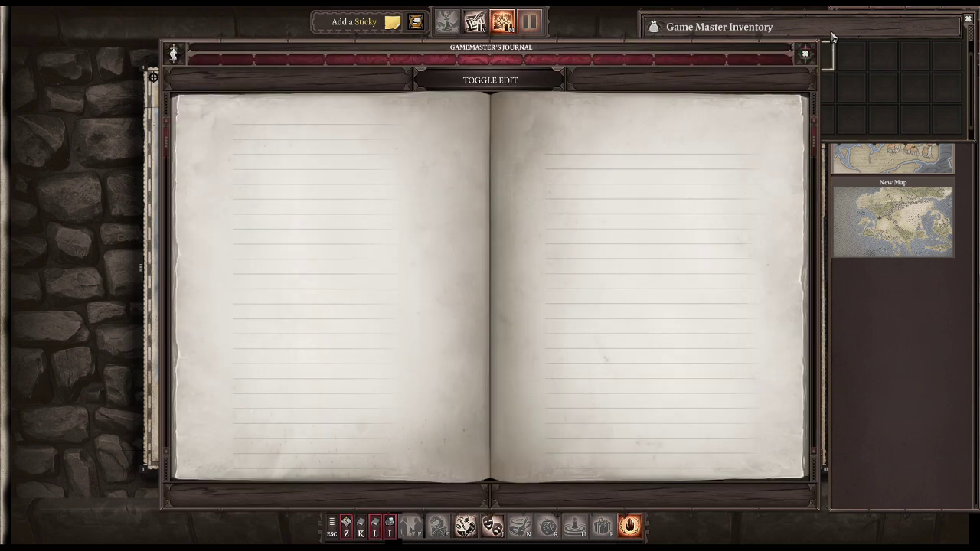
click(828, 63)
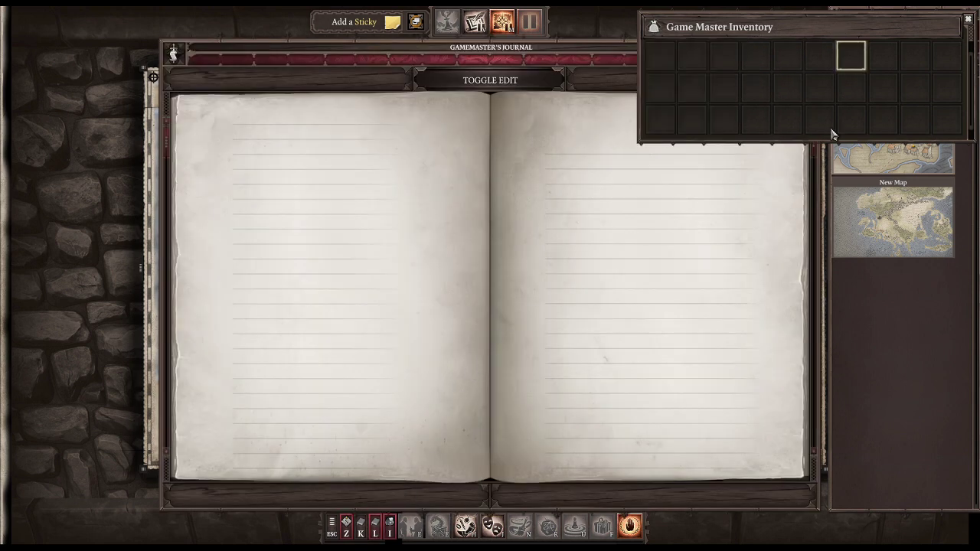
click(968, 21)
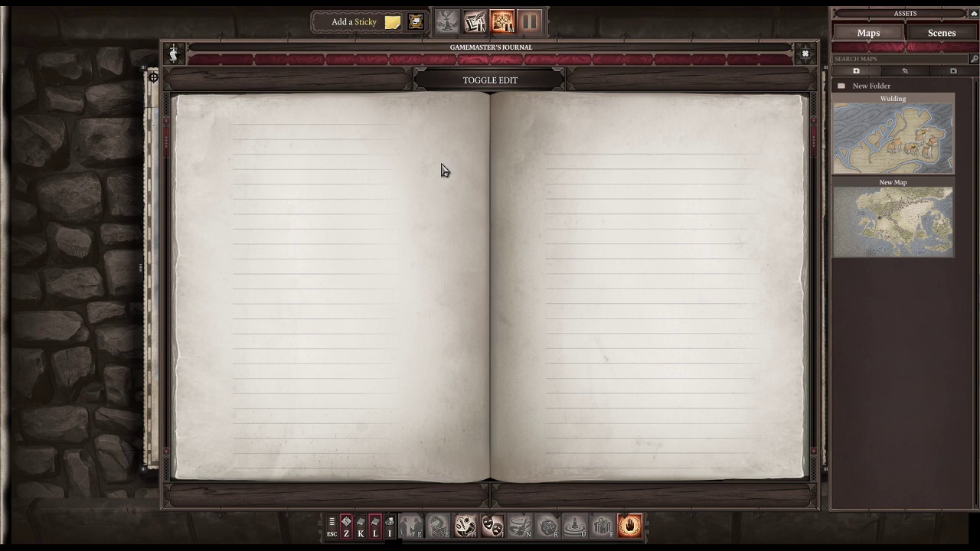
Enable journal editing, add a new category containing a new chapter, and close the journal
click(490, 79)
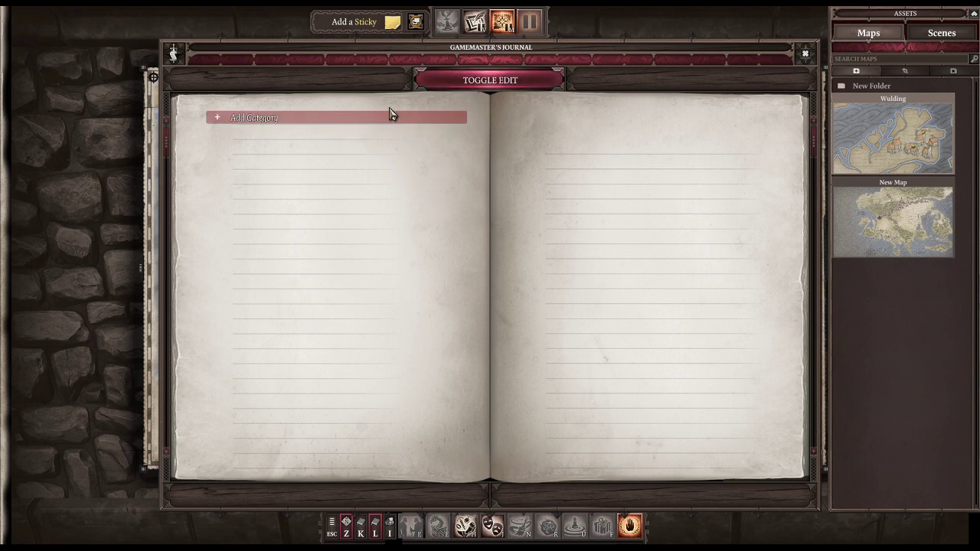
click(265, 119)
click(337, 133)
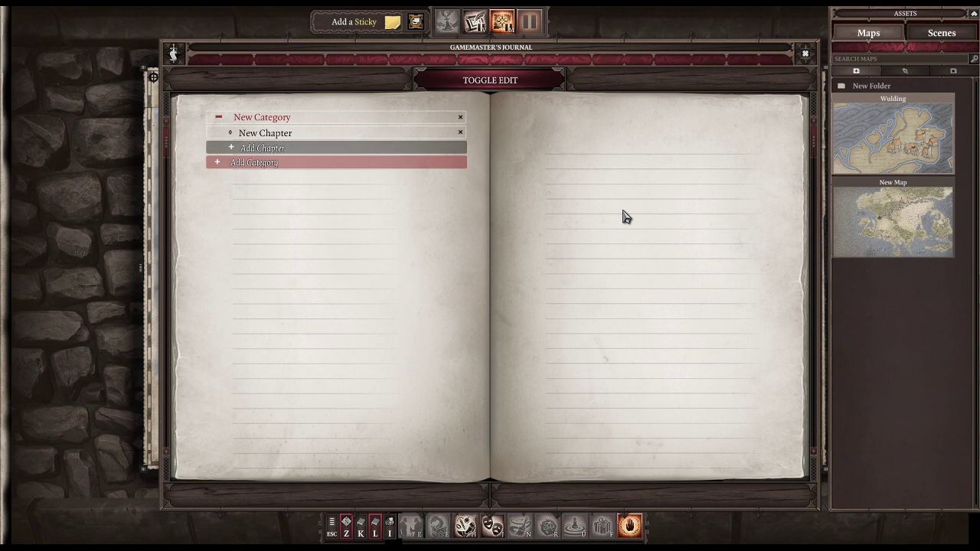
click(805, 54)
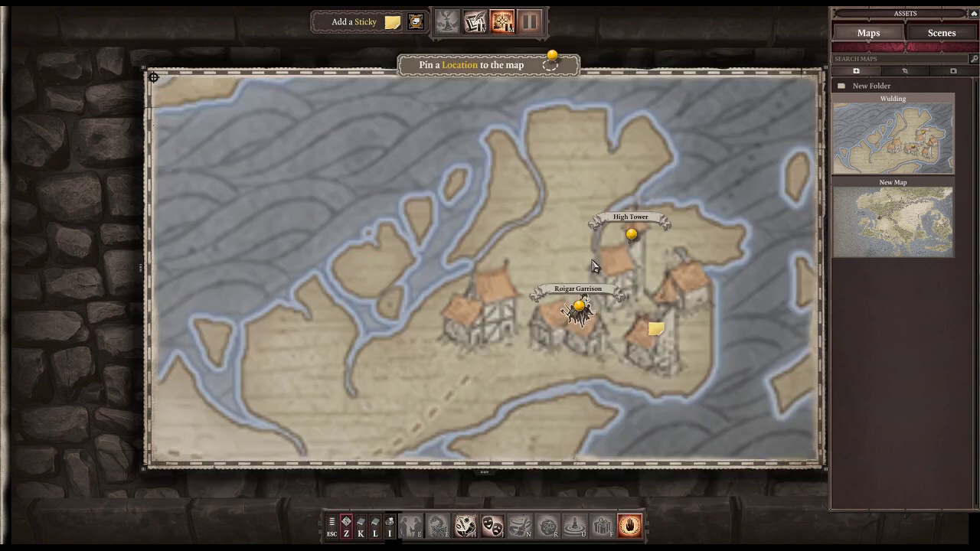
scroll(652, 257, down, 5)
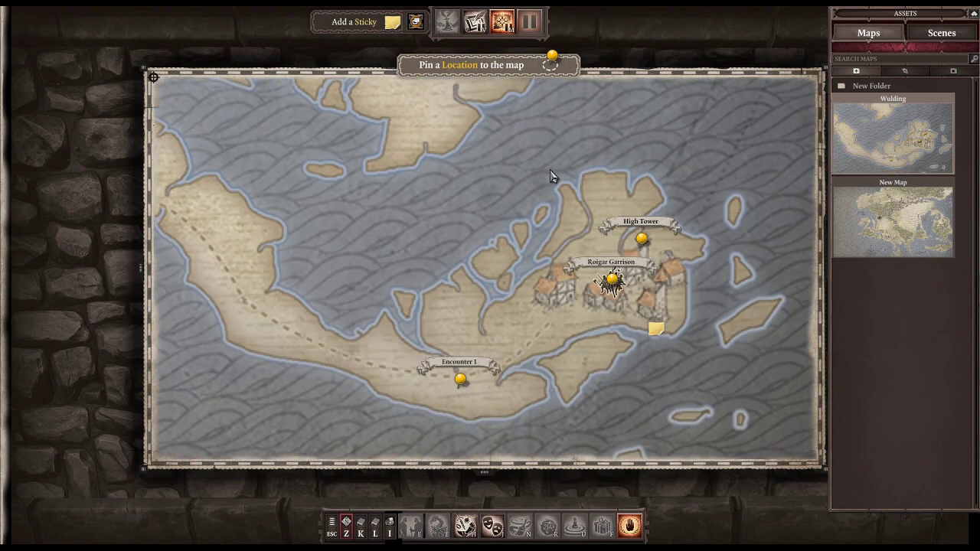
scroll(621, 304, down, 6)
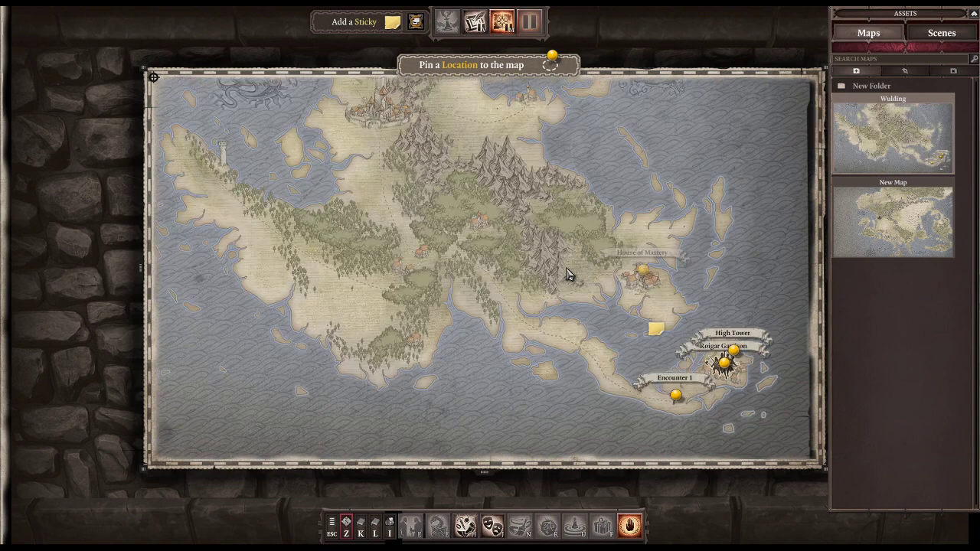
scroll(570, 276, down, 3)
scroll(596, 302, up, 3)
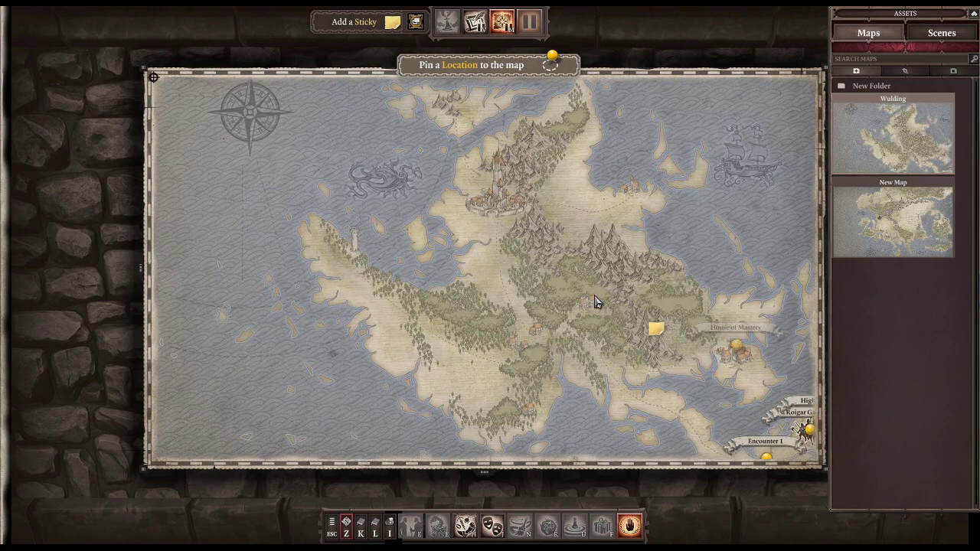
scroll(596, 302, down, 3)
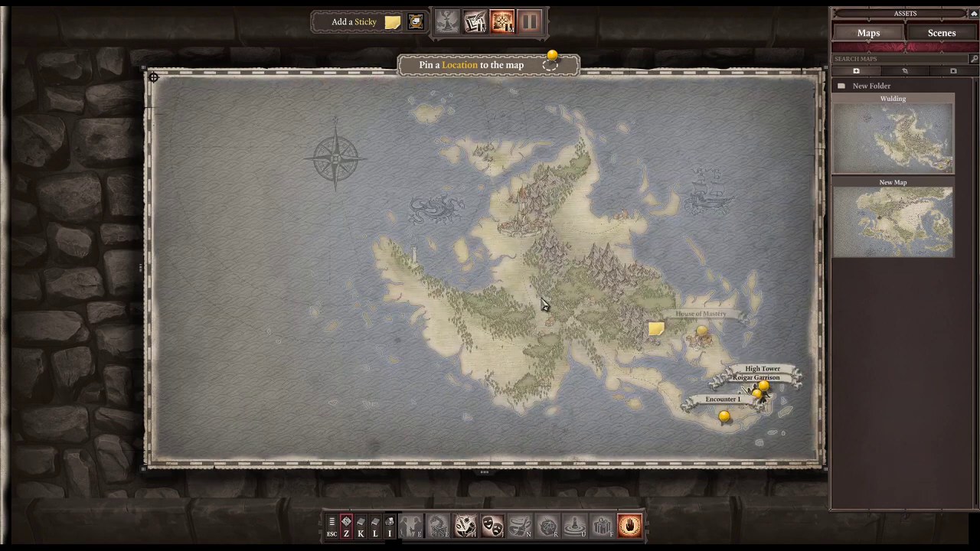